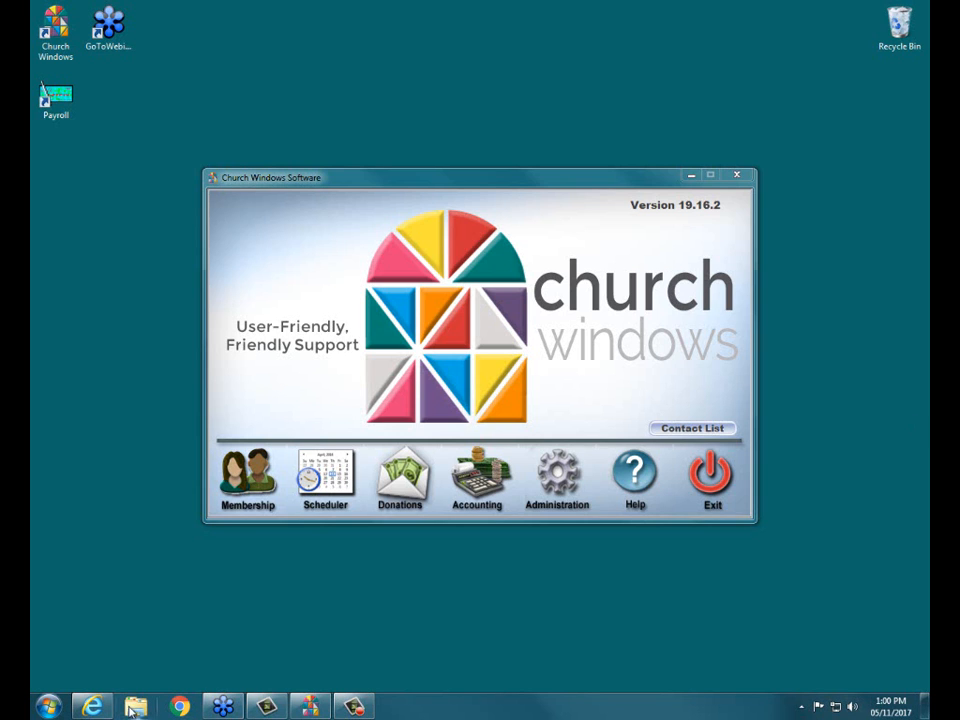
- Switch to Internet Explorer, examine the Training Workbooks page on the Church Windows website, and close the browser
left_click(104, 711)
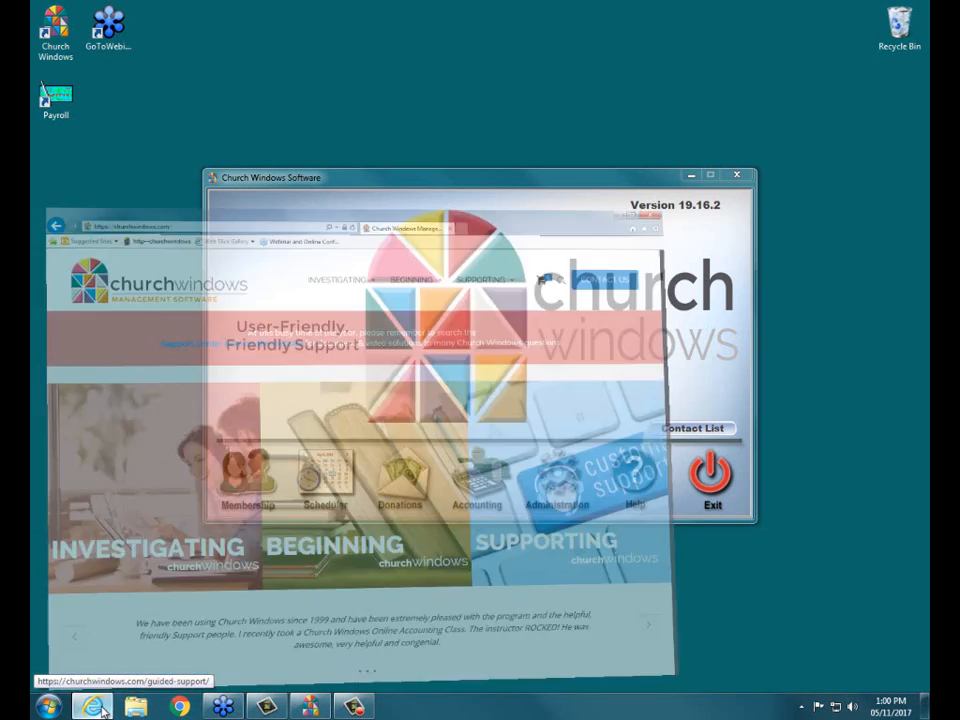
mouse_move(587, 121)
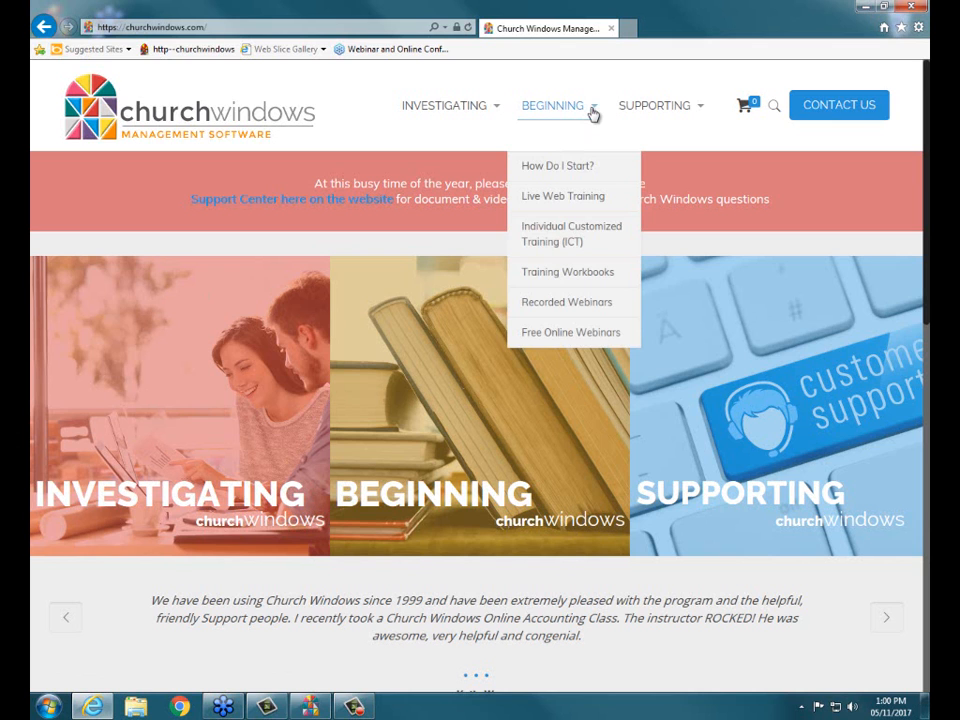
left_click(588, 277)
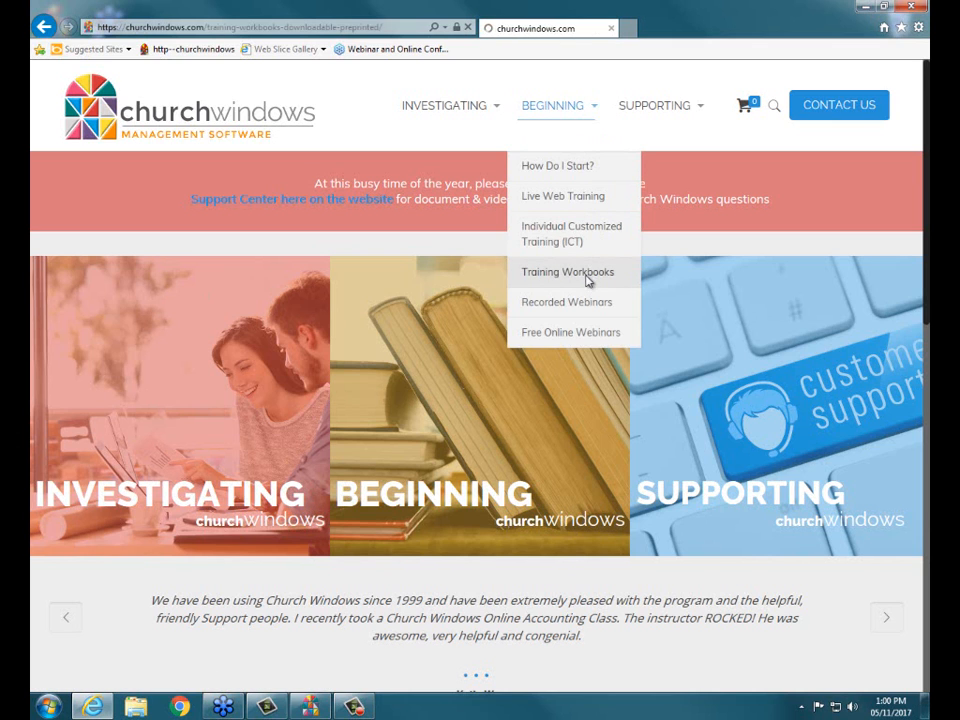
scroll(493, 400, "down", 1)
scroll(493, 400, "down", 7)
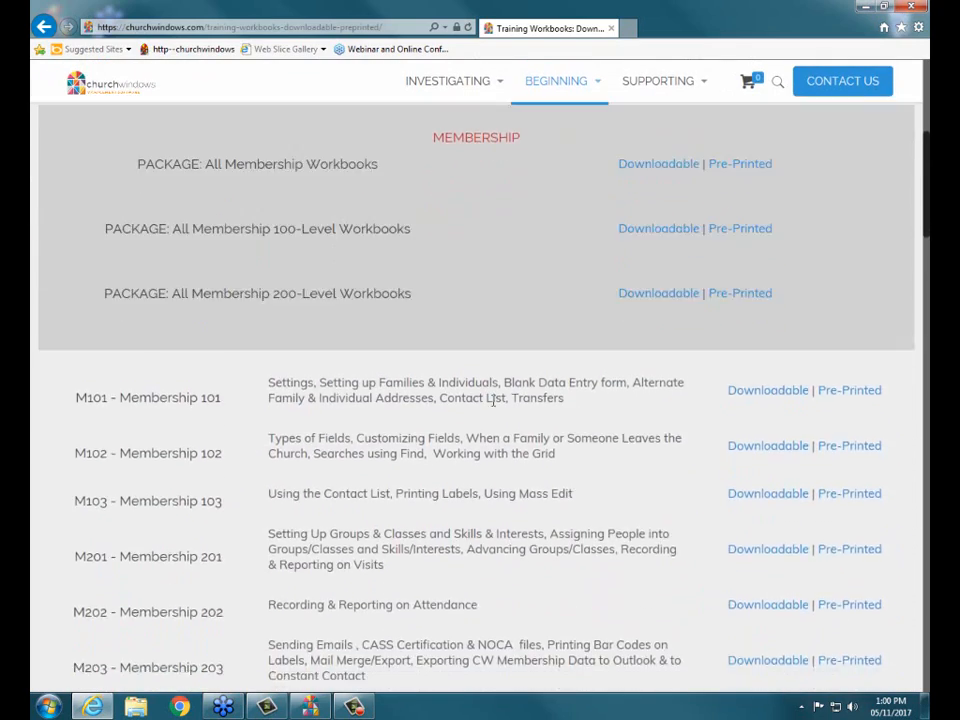
scroll(493, 405, "down", 5)
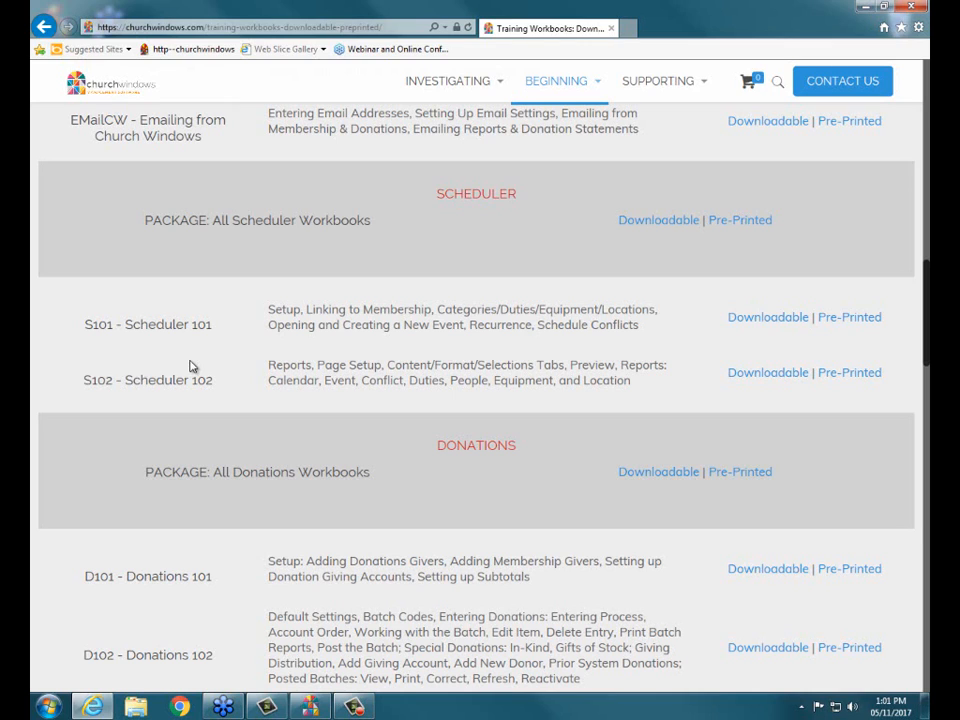
left_click(905, 9)
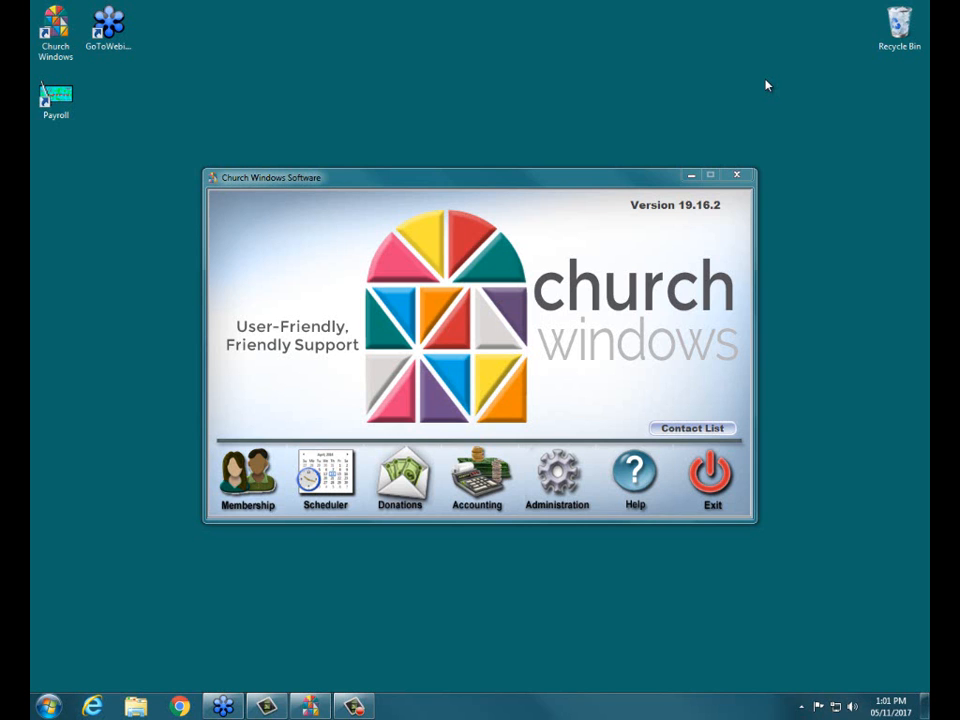
- Open the Scheduler module in Church Windows, maximize its window and review the available setup options
left_click(325, 490)
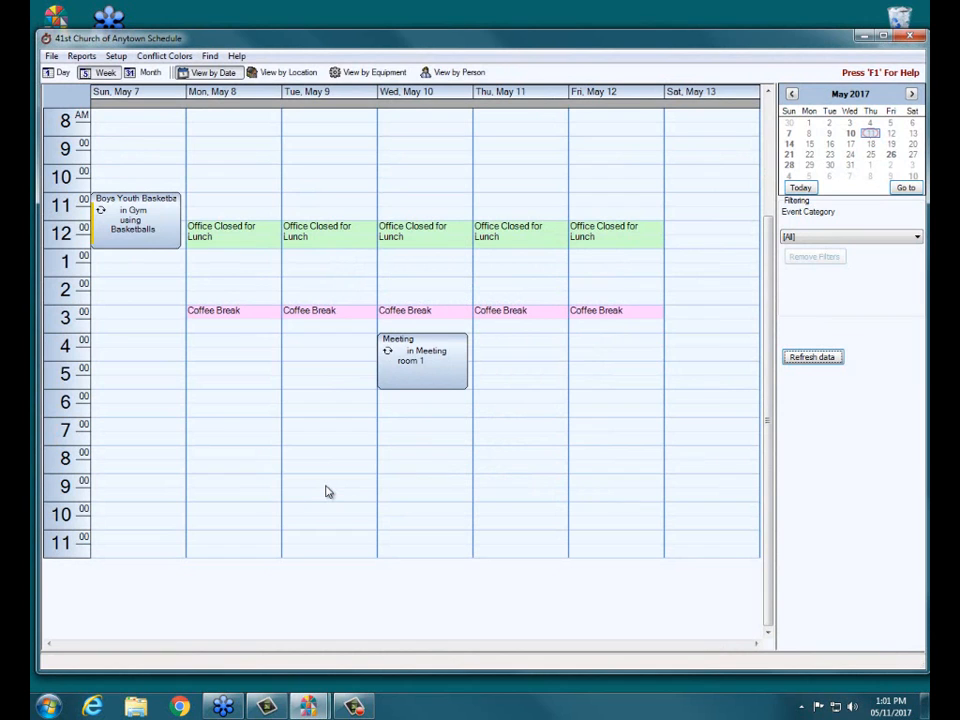
left_click(881, 37)
left_click(106, 22)
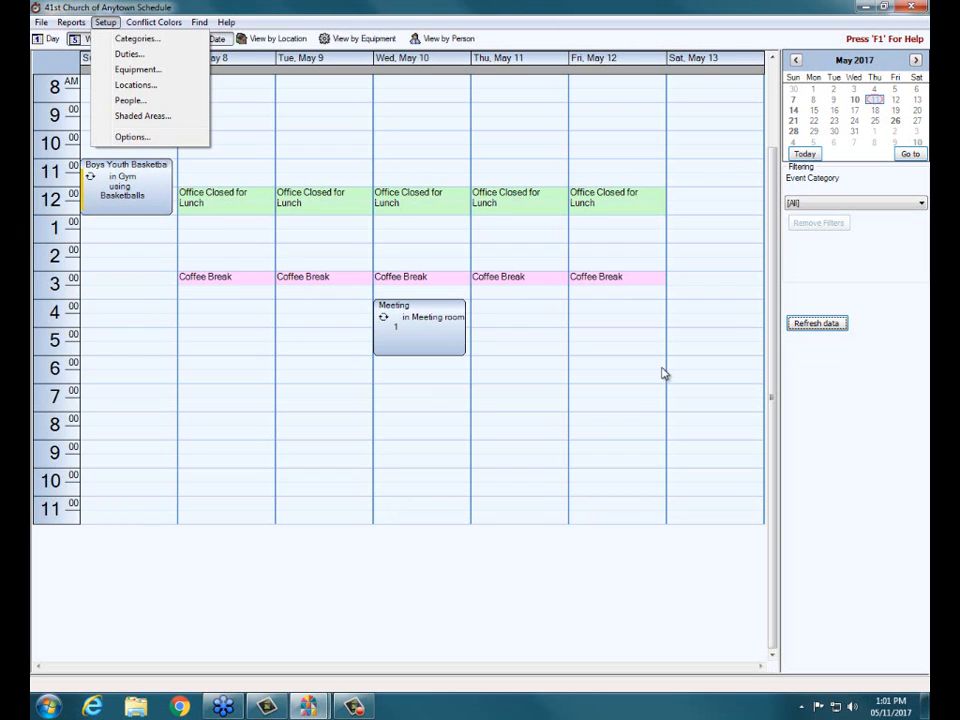
left_click(512, 563)
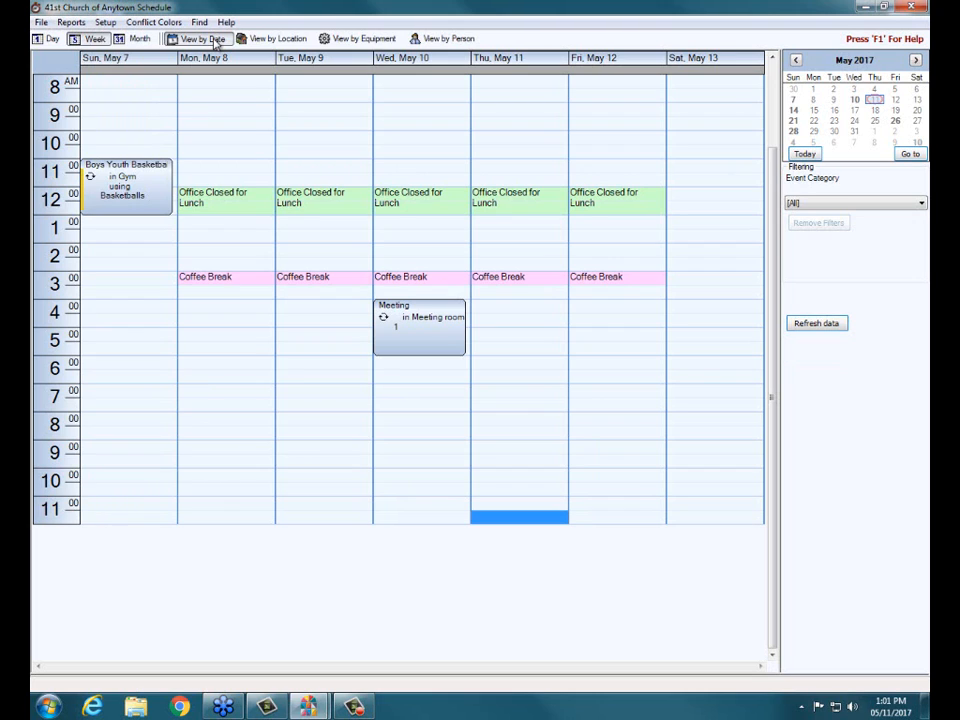
- Browse the schedule back to March 2017 and forward again to April 2017
left_click(797, 62)
left_click(797, 62)
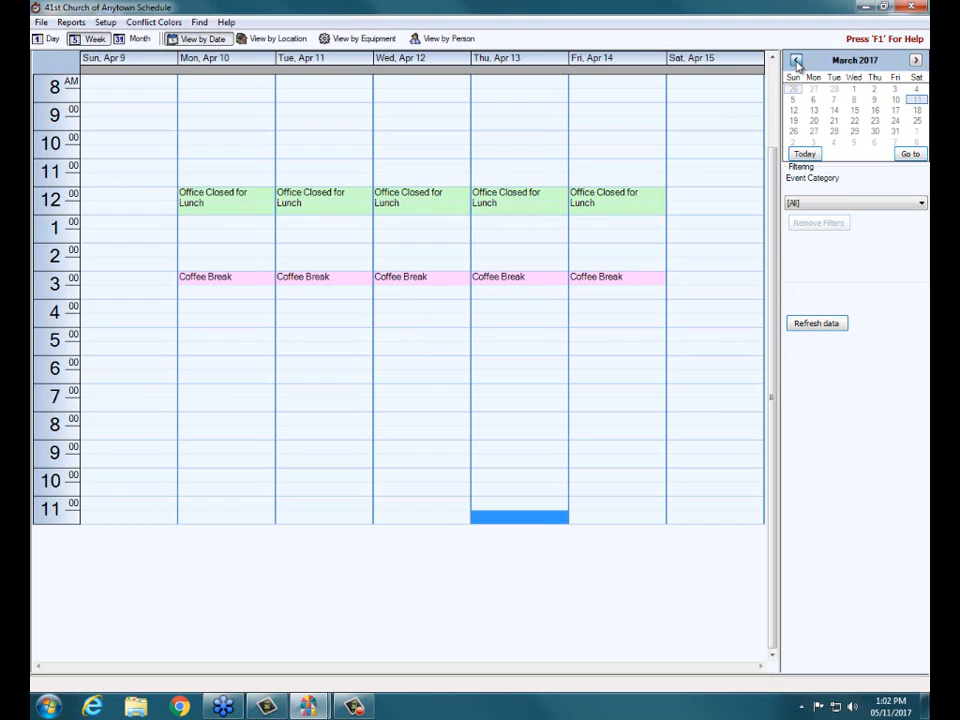
left_click(914, 62)
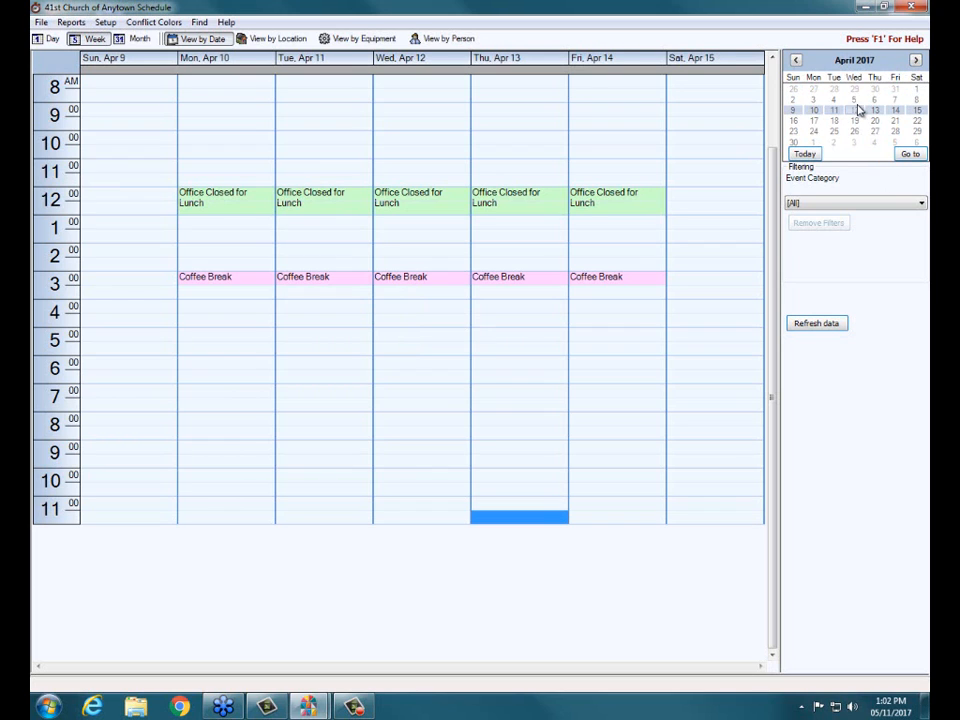
- Jump the schedule to the date 05/11/2017
left_click(876, 156)
type("05/11/2017")
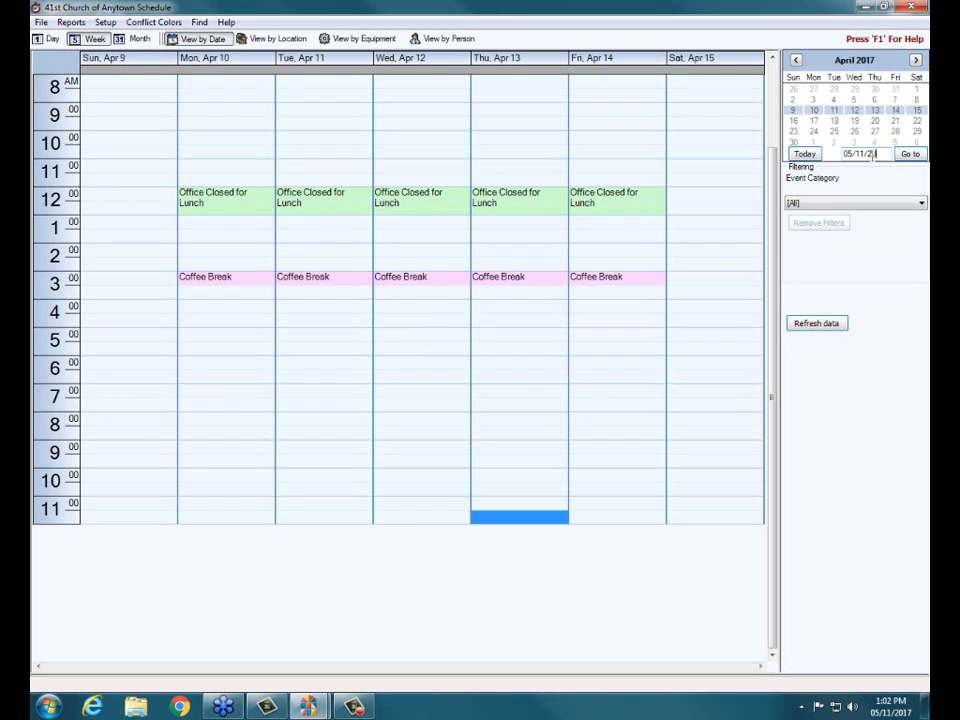
key("Return")
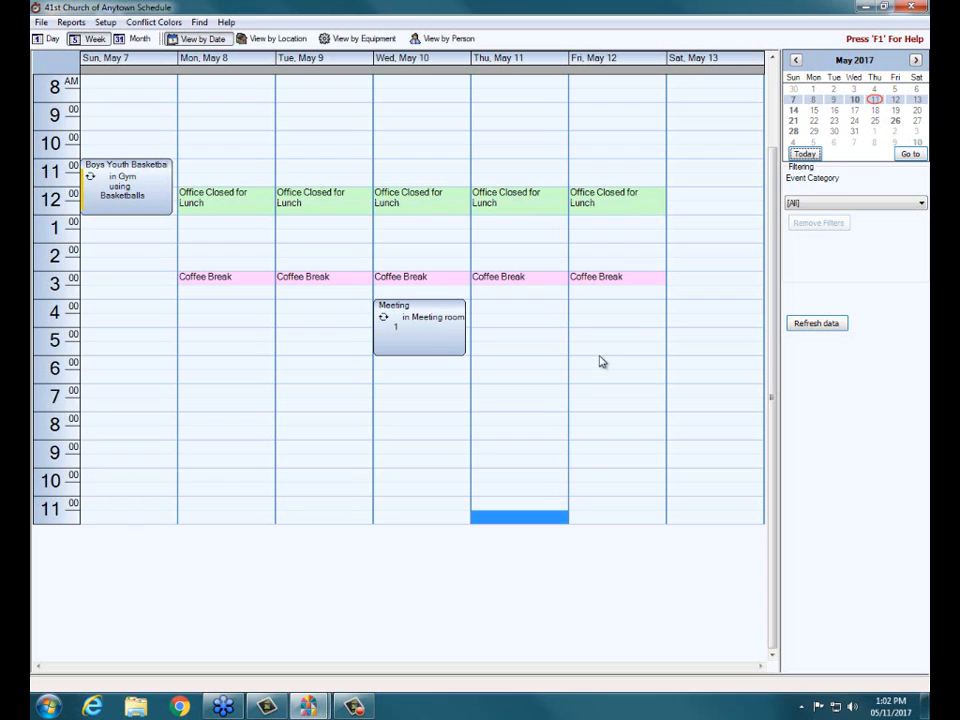
- Start a new event on Friday, May 12 from 4:00 PM to 9:00 PM with the description "Friday Night Supper Club"
double_click(605, 312)
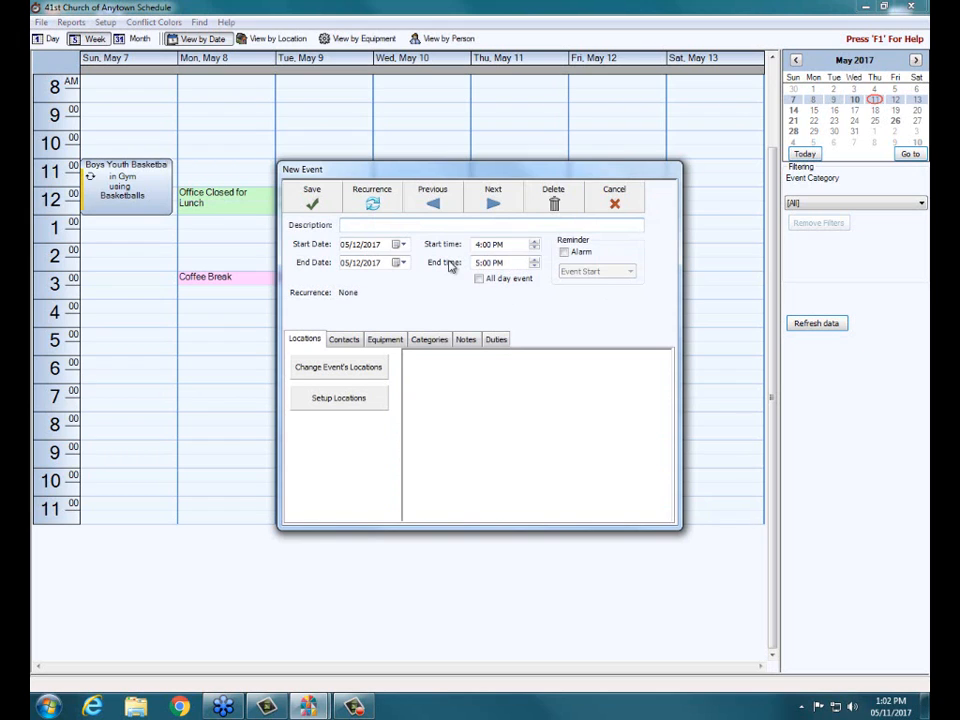
left_click(614, 194)
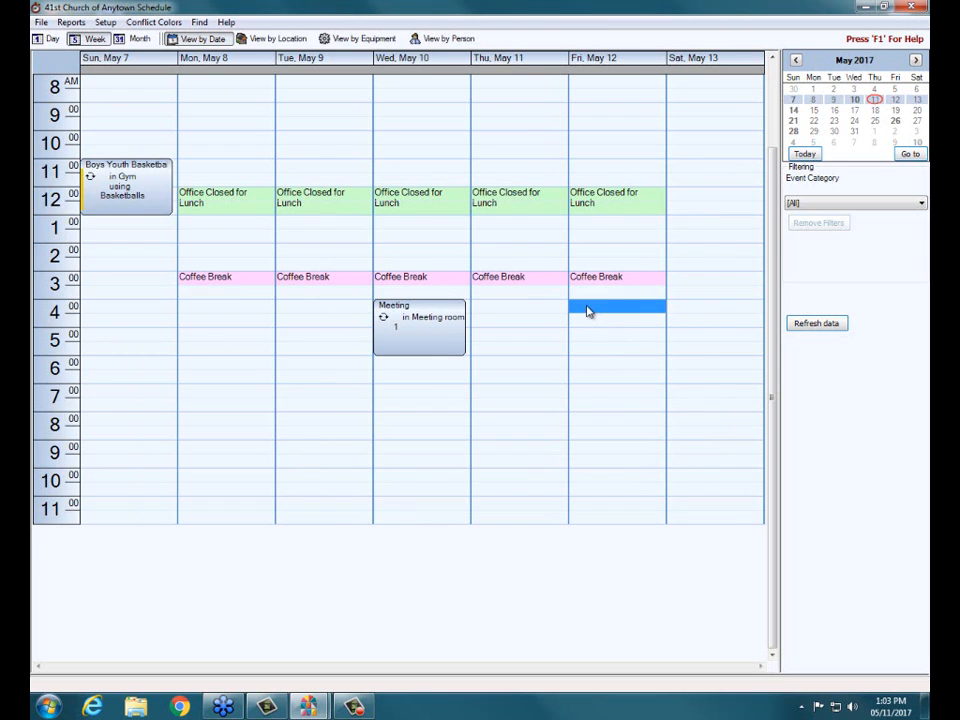
left_click_drag(588, 311, 615, 432)
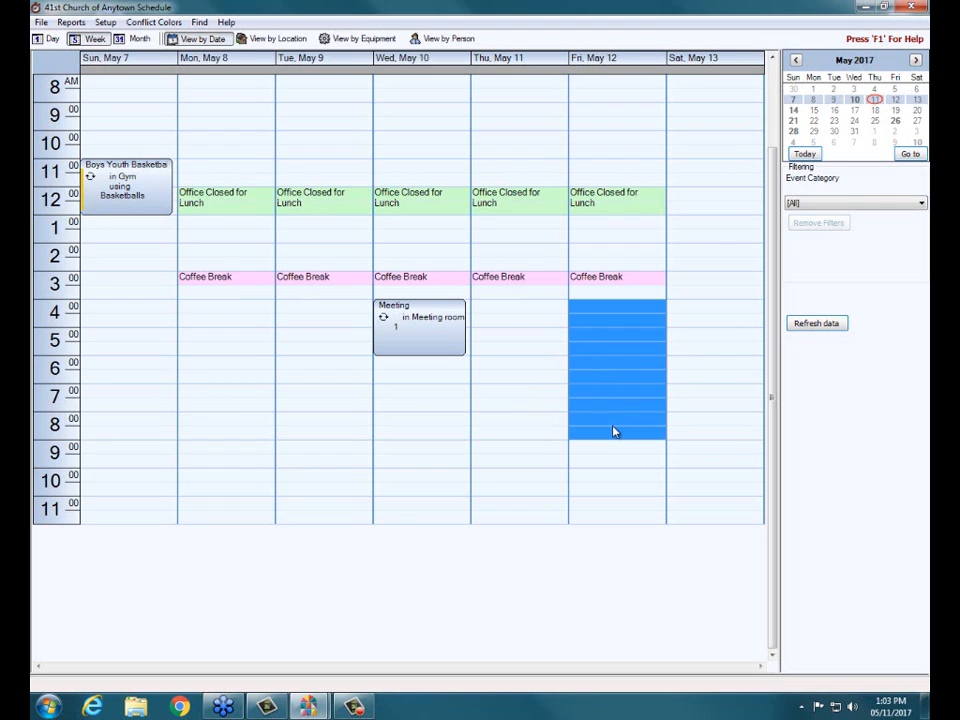
double_click(614, 431)
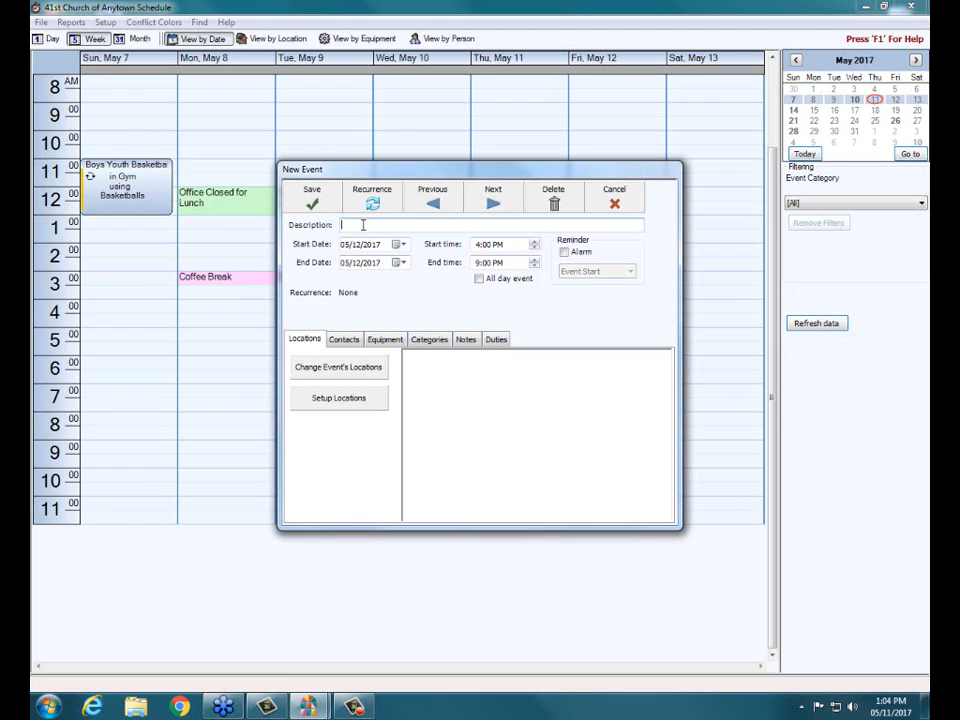
type("Friday Night Supper Club")
- Try a start time of 4:02 PM and the all-day option for the event, restoring both
left_click(399, 246)
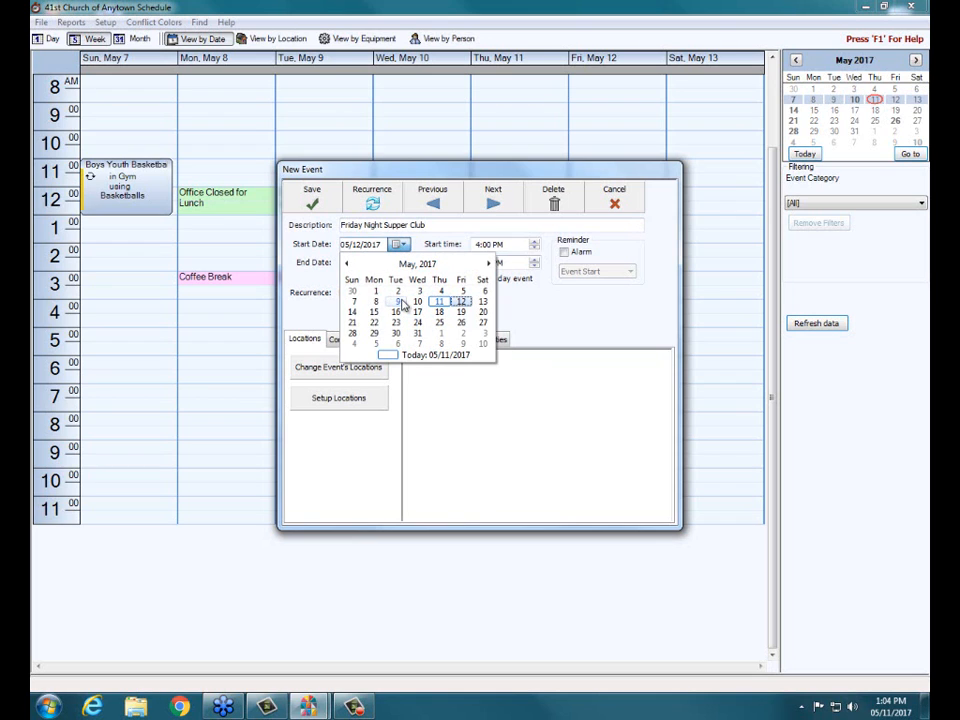
left_click(372, 247)
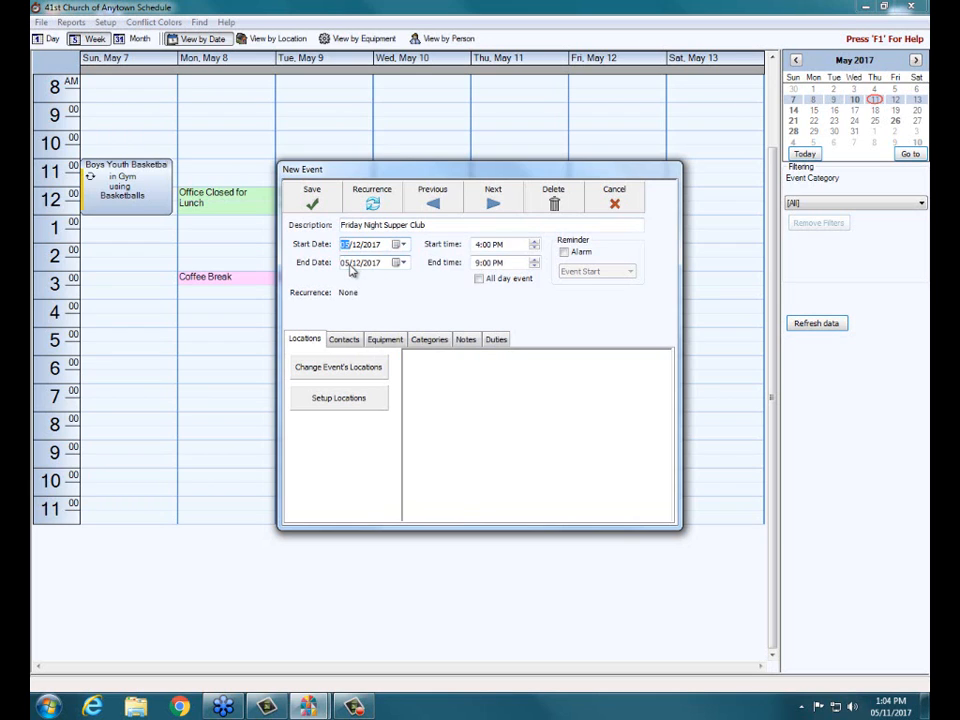
left_click(486, 246)
left_click(486, 264)
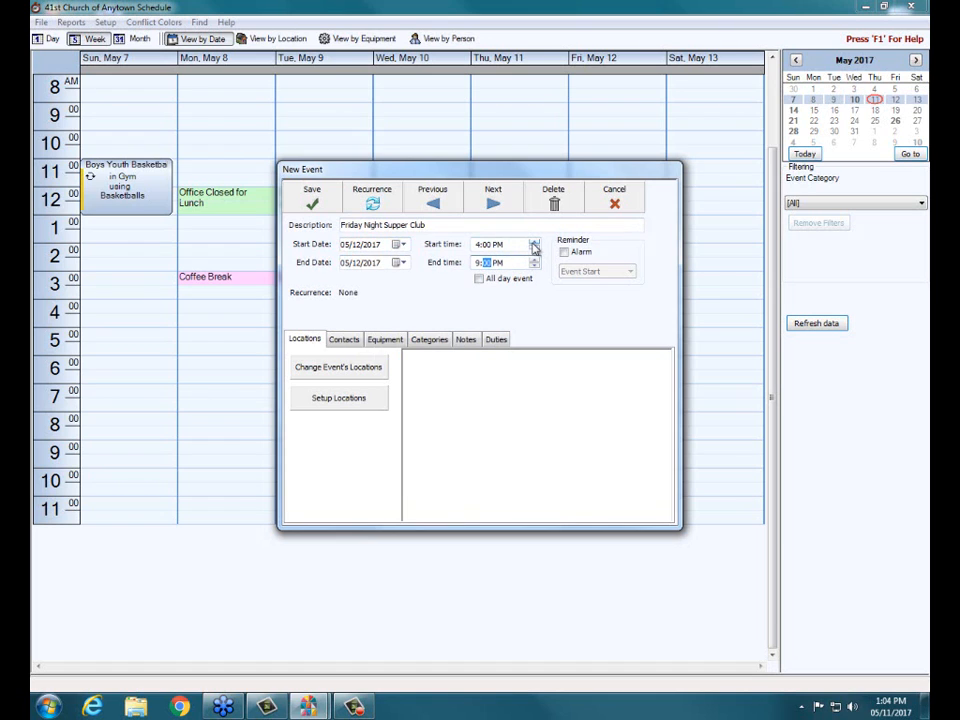
left_click(534, 247)
left_click(533, 243)
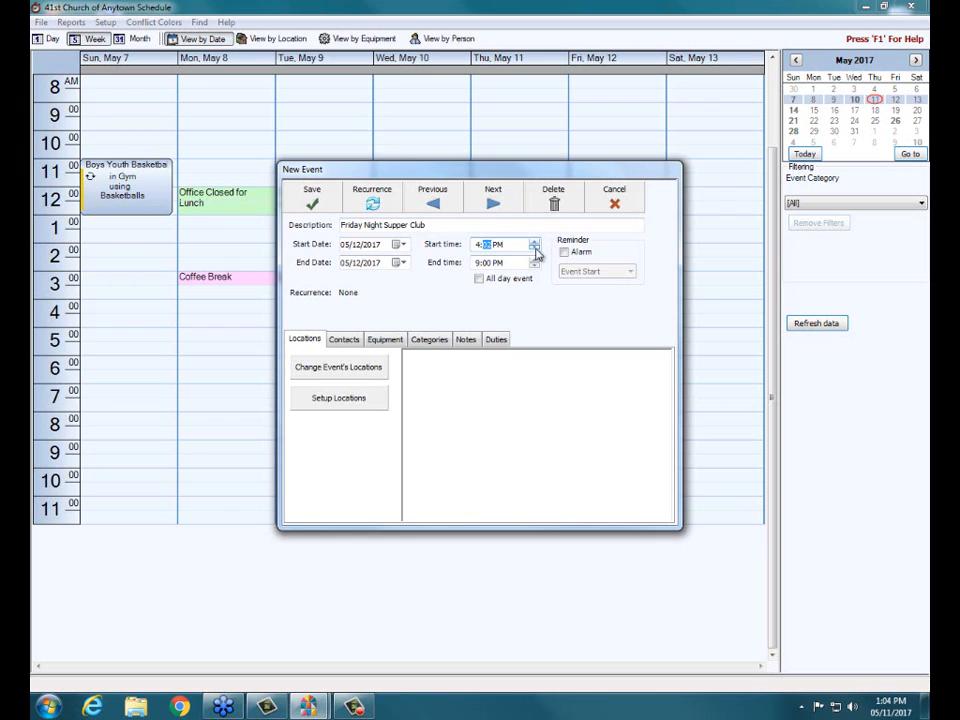
left_click(535, 248)
left_click(535, 248)
left_click(478, 247)
left_click(479, 282)
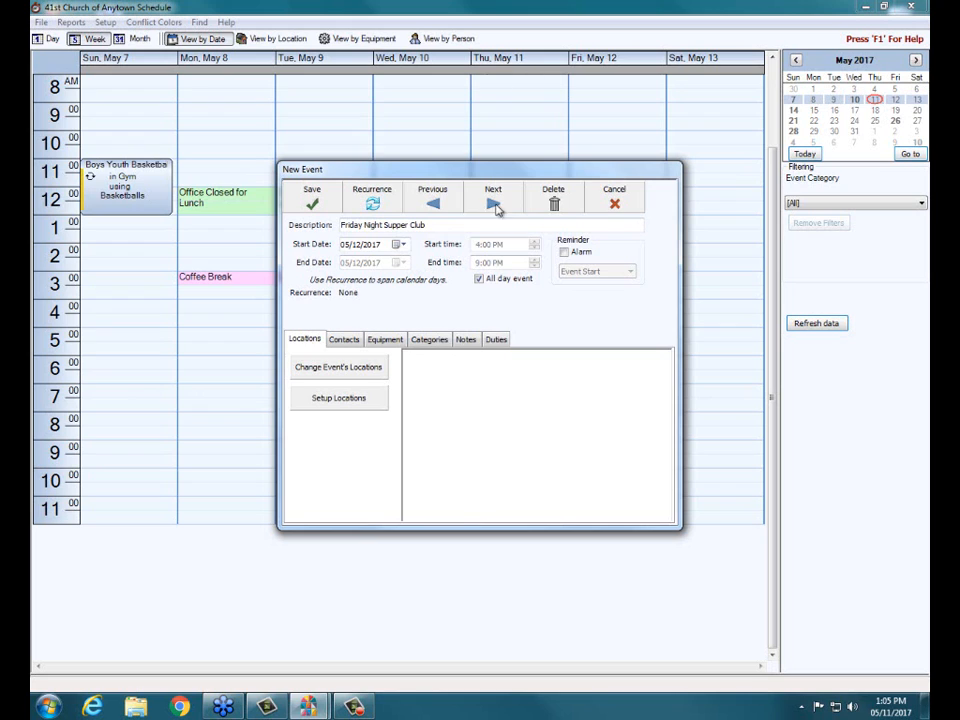
left_click(479, 280)
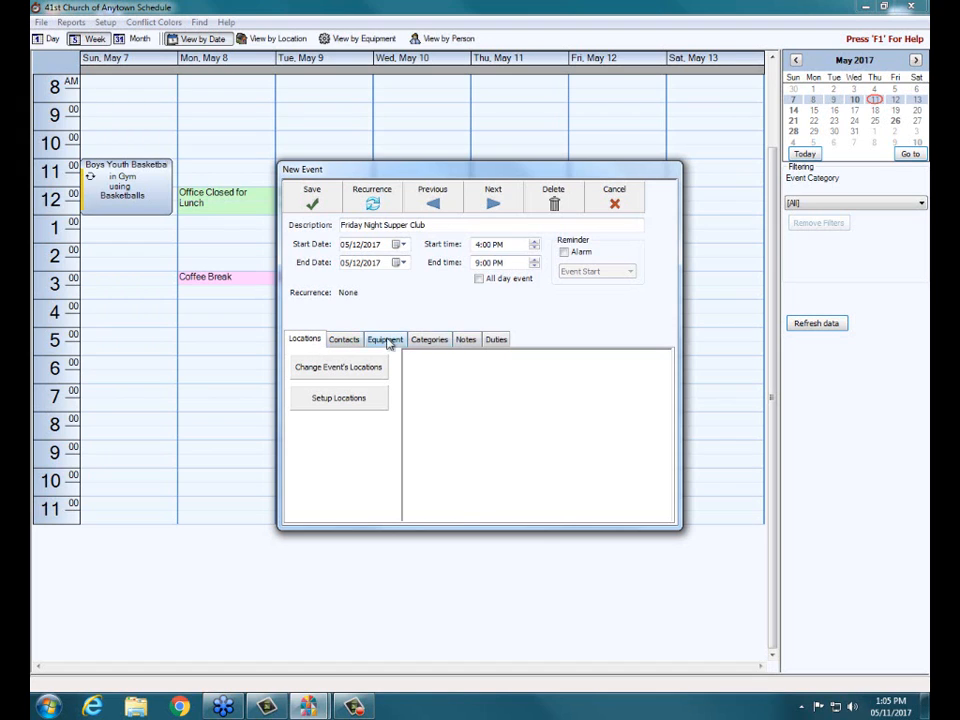
- Examine the event's location choices and the location setup list without changing anything
left_click(332, 370)
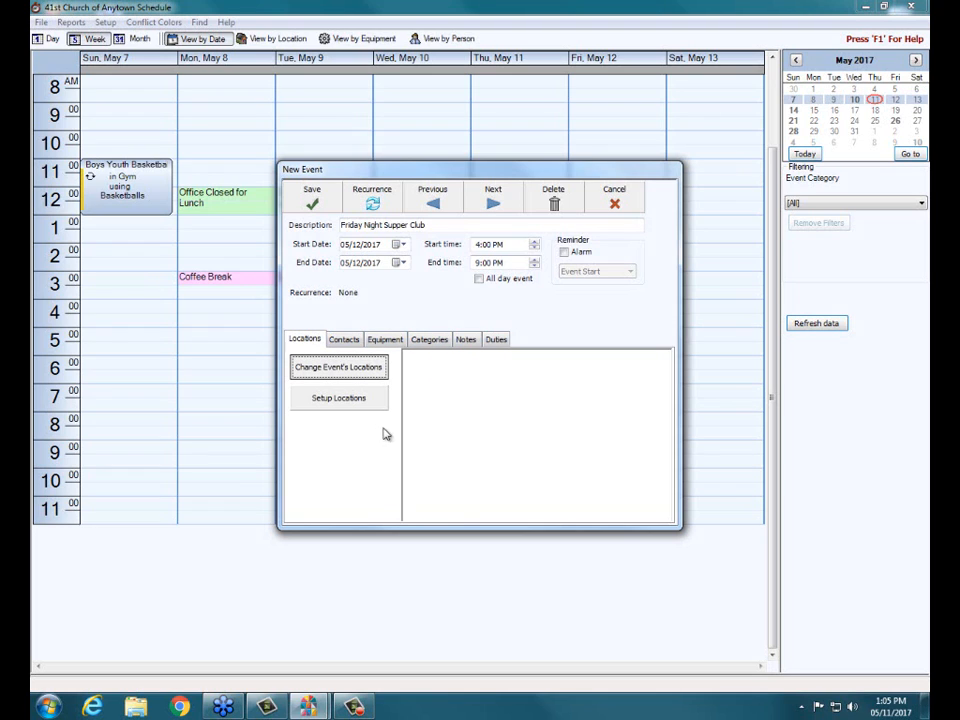
left_click(340, 399)
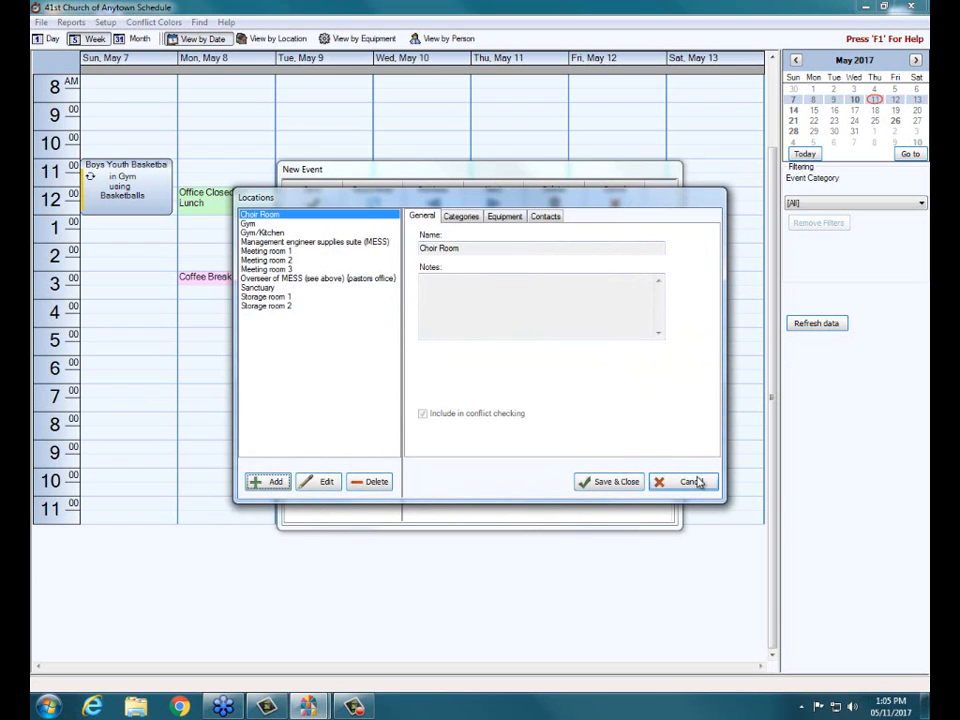
left_click(696, 482)
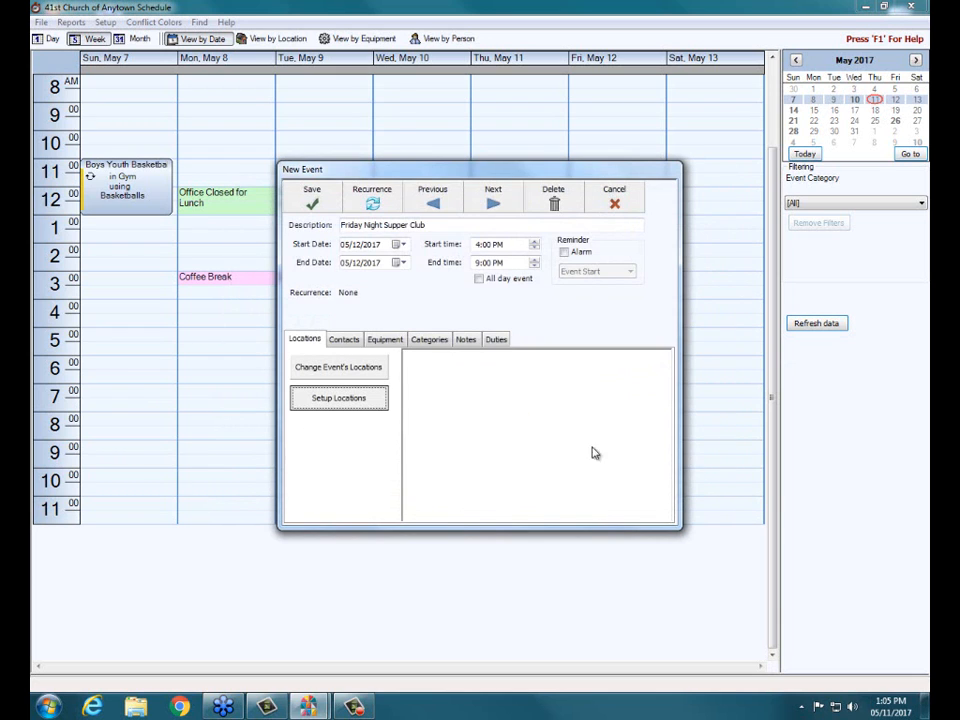
- Assign the Gym and Gym/Kitchen locations to the event
left_click(336, 369)
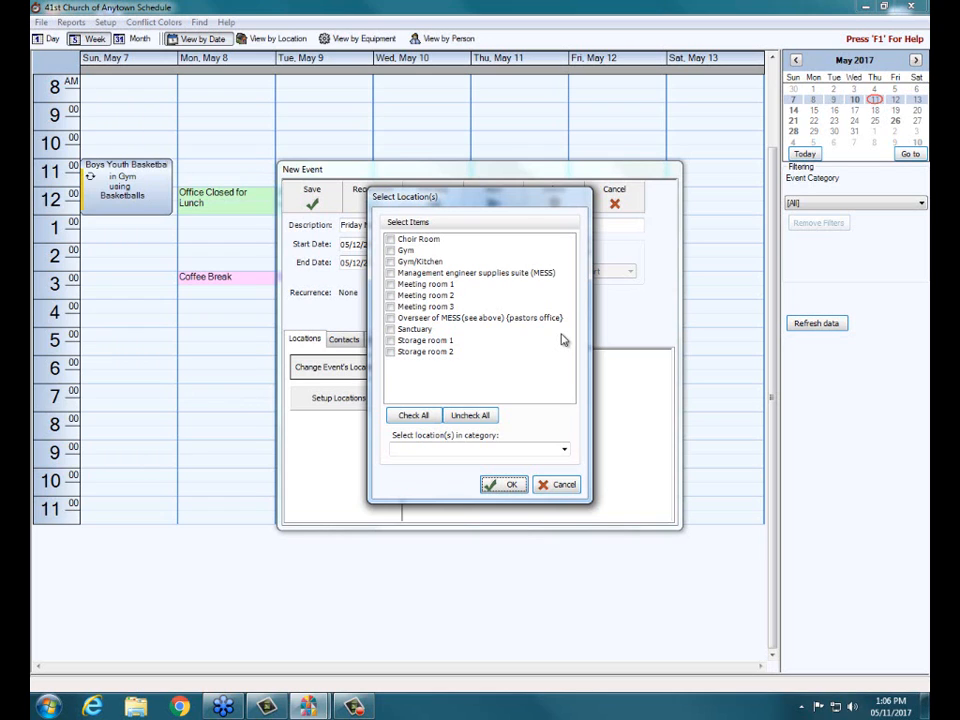
left_click(391, 251)
left_click(391, 262)
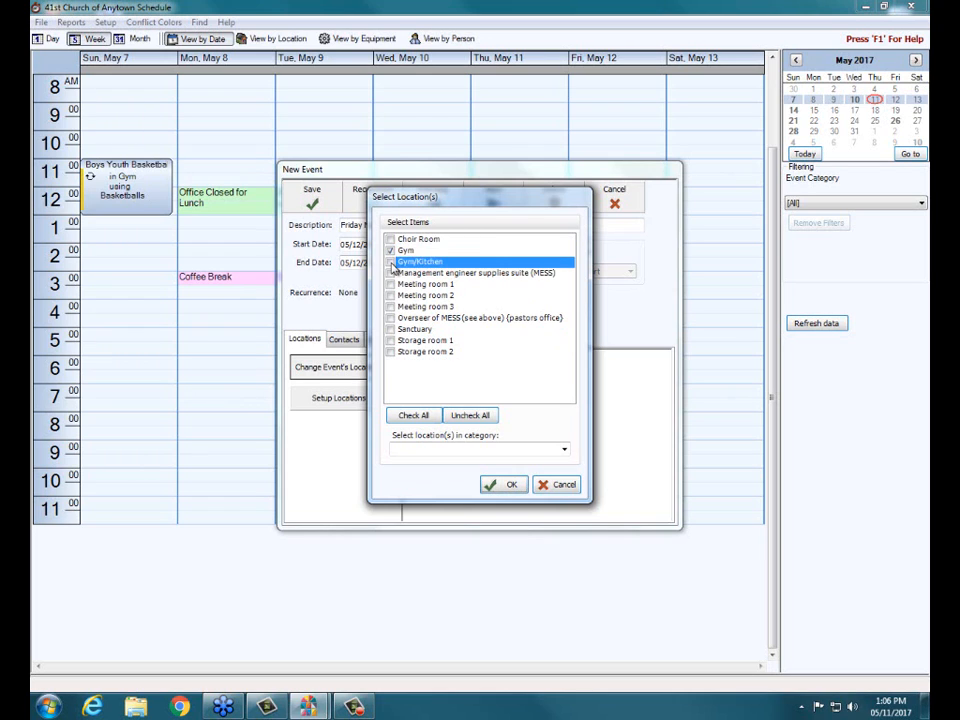
left_click(509, 486)
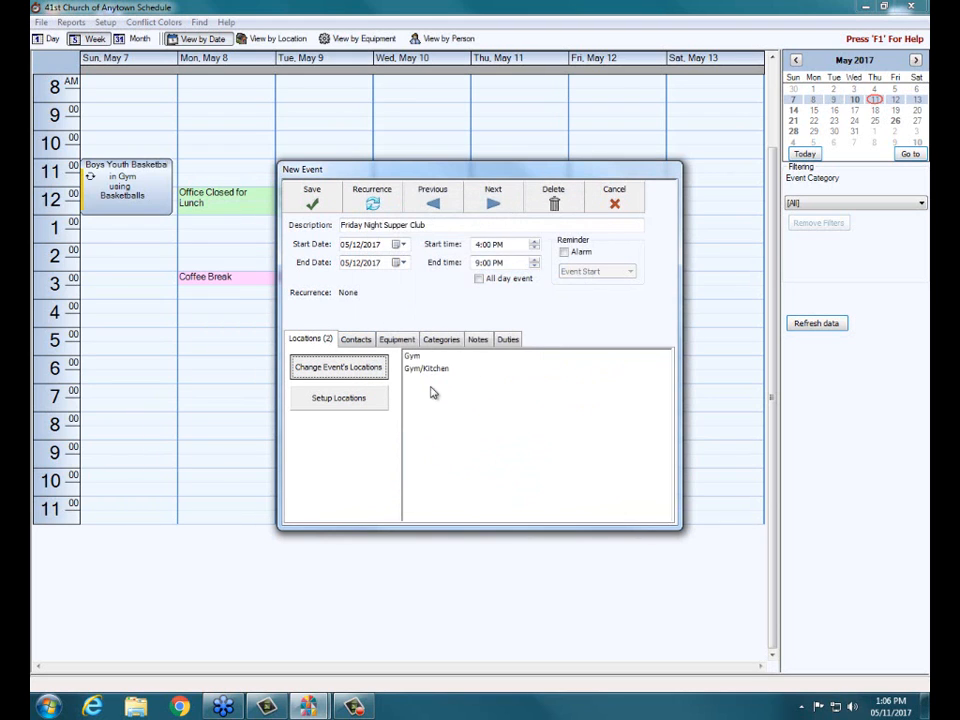
- Assign two people with the same surname from the people list as the event's contacts
left_click(356, 341)
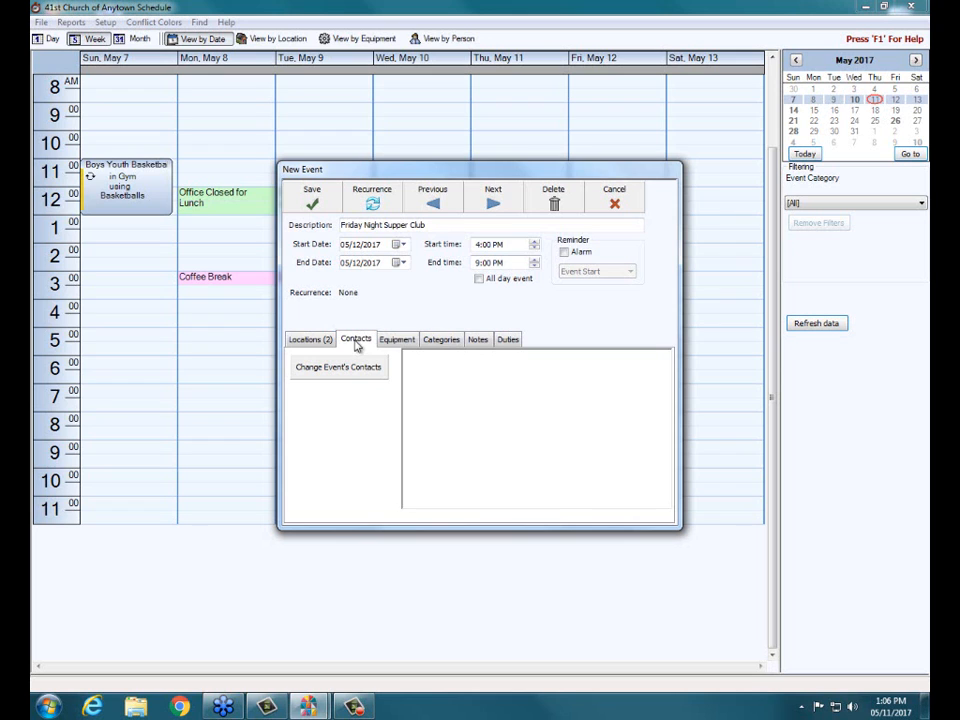
left_click(352, 369)
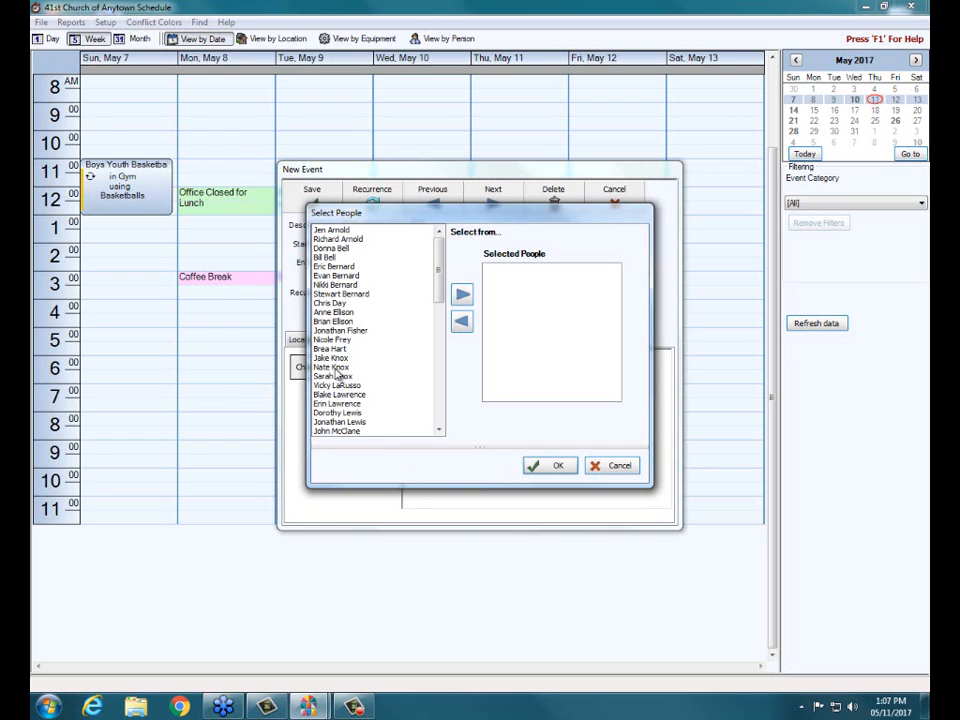
double_click(333, 368)
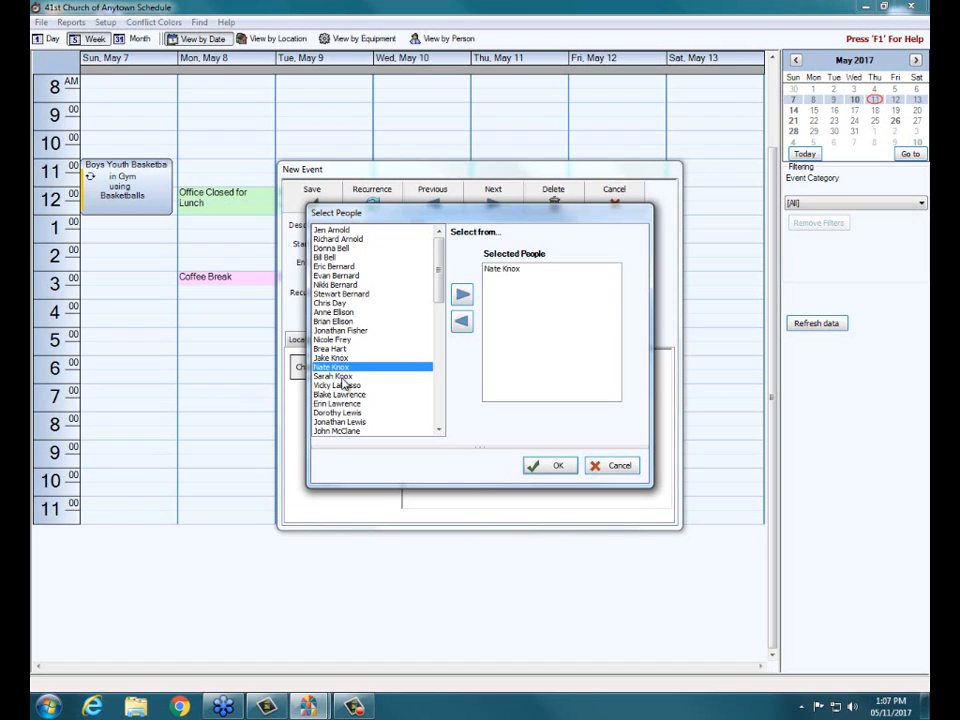
left_click(338, 376)
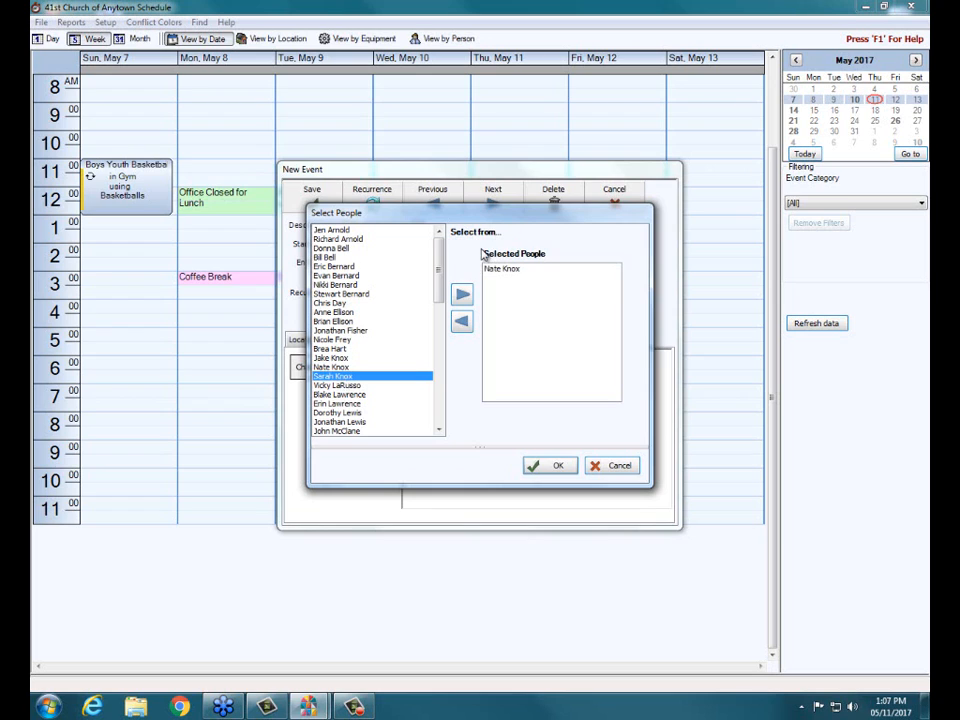
left_click(463, 297)
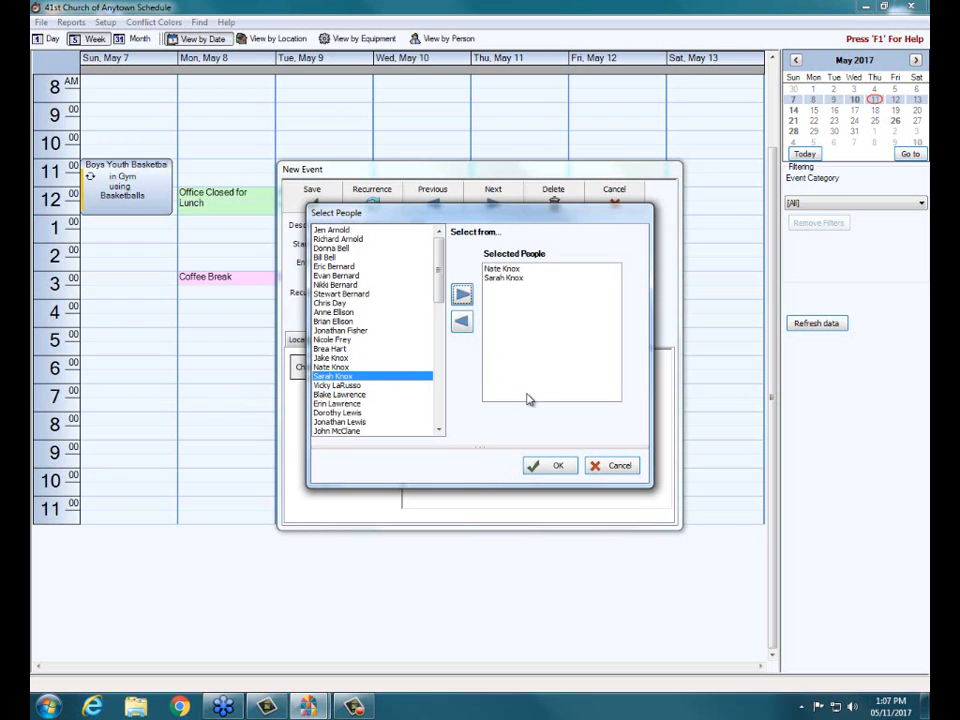
left_click(560, 466)
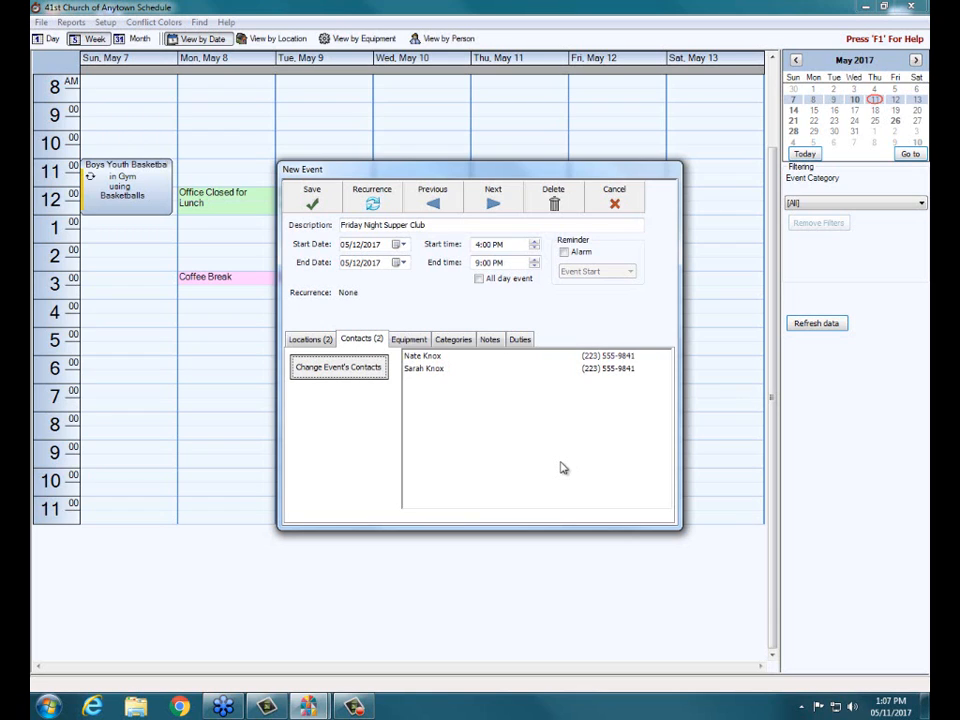
- Assign the Overhead Projector to the event as its equipment
left_click(414, 342)
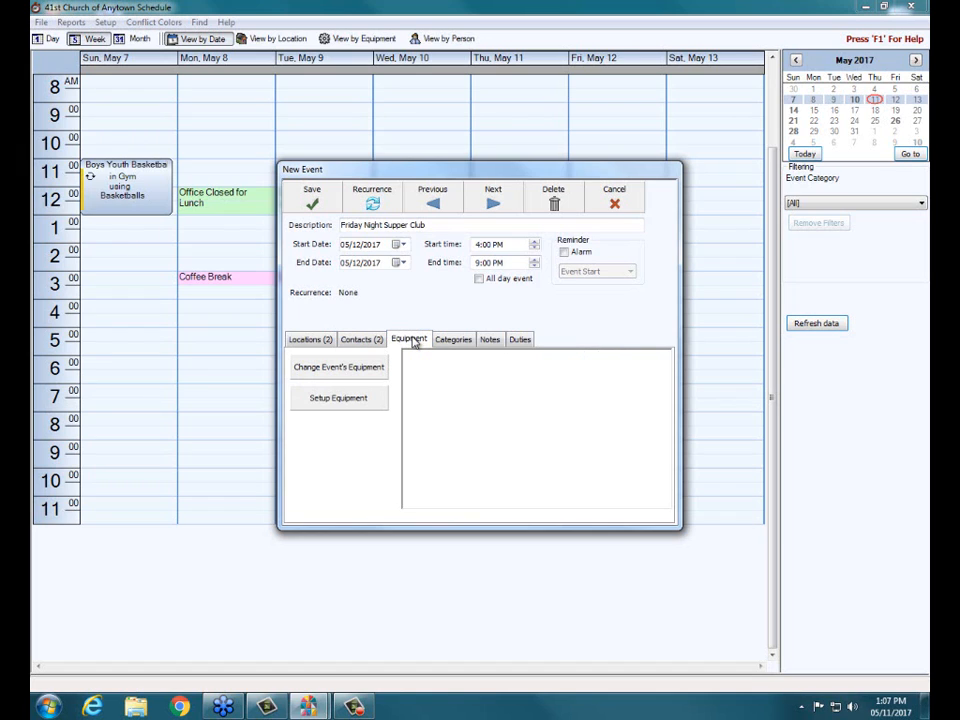
left_click(354, 370)
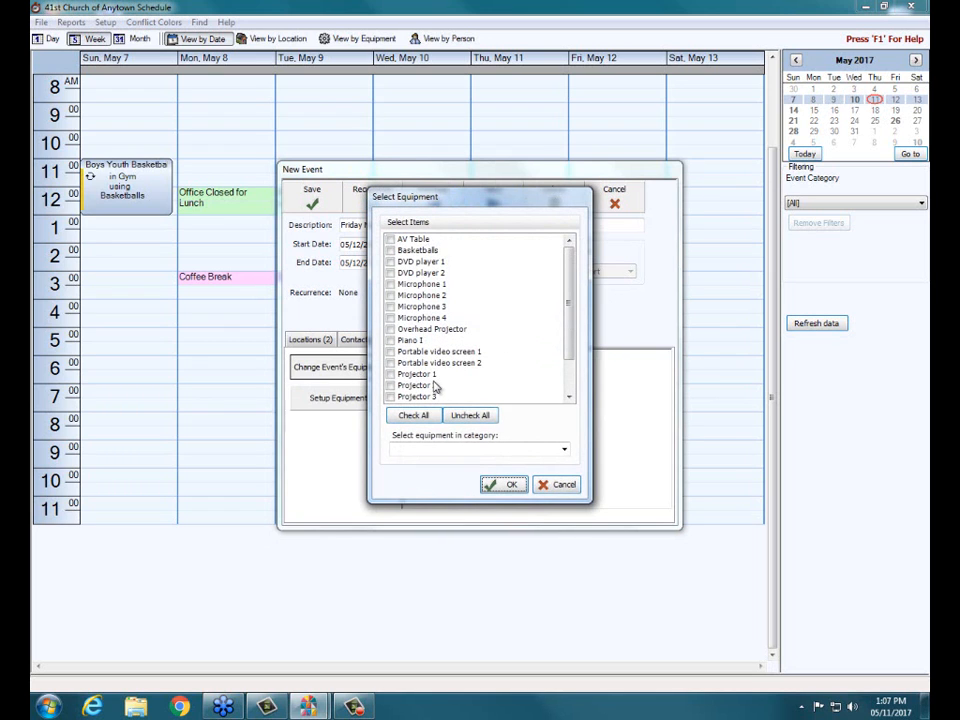
left_click(391, 330)
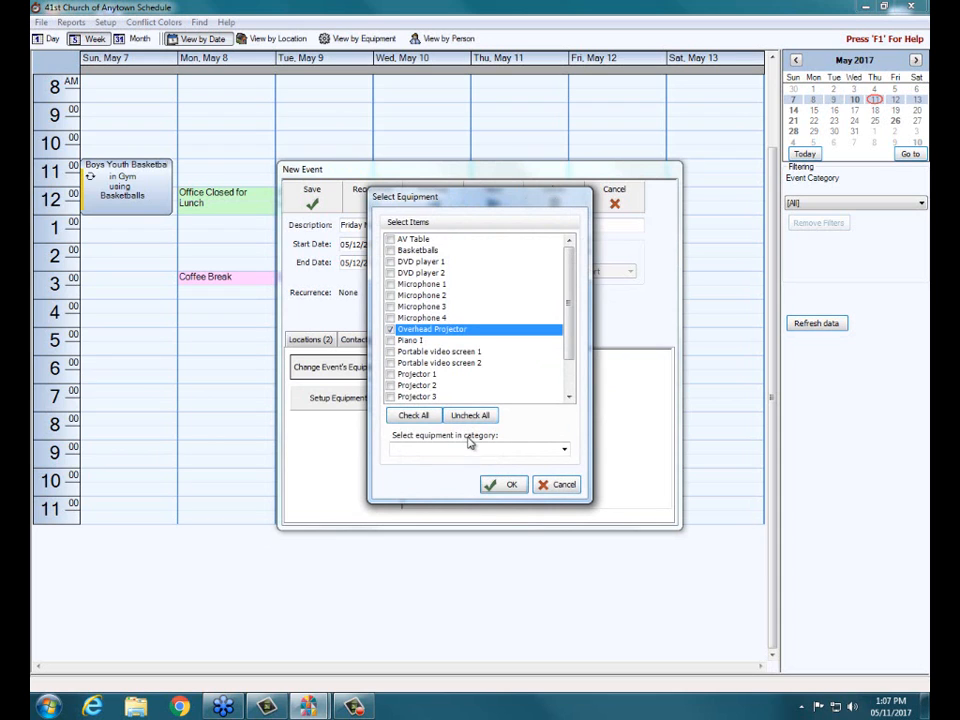
left_click(509, 485)
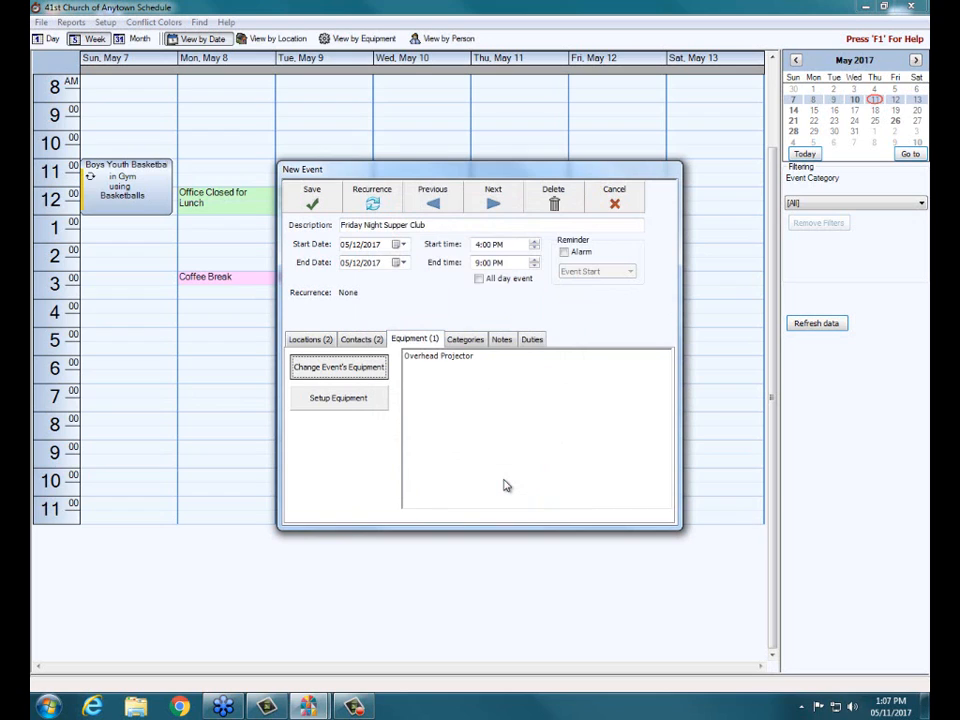
- Assign the Building Rentals category to the event
left_click(461, 341)
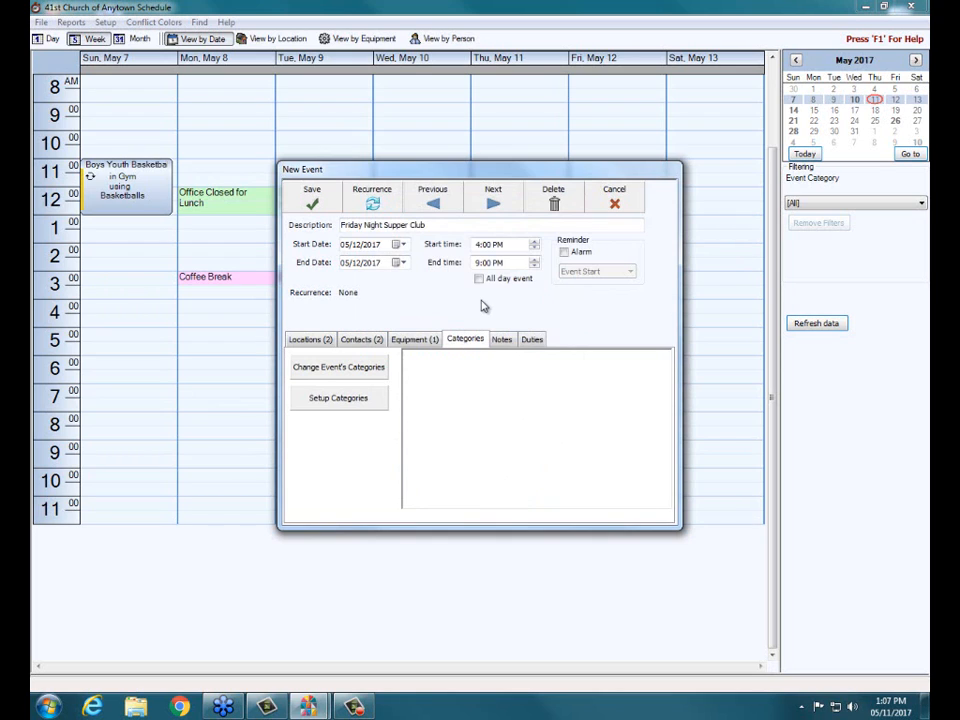
left_click(342, 369)
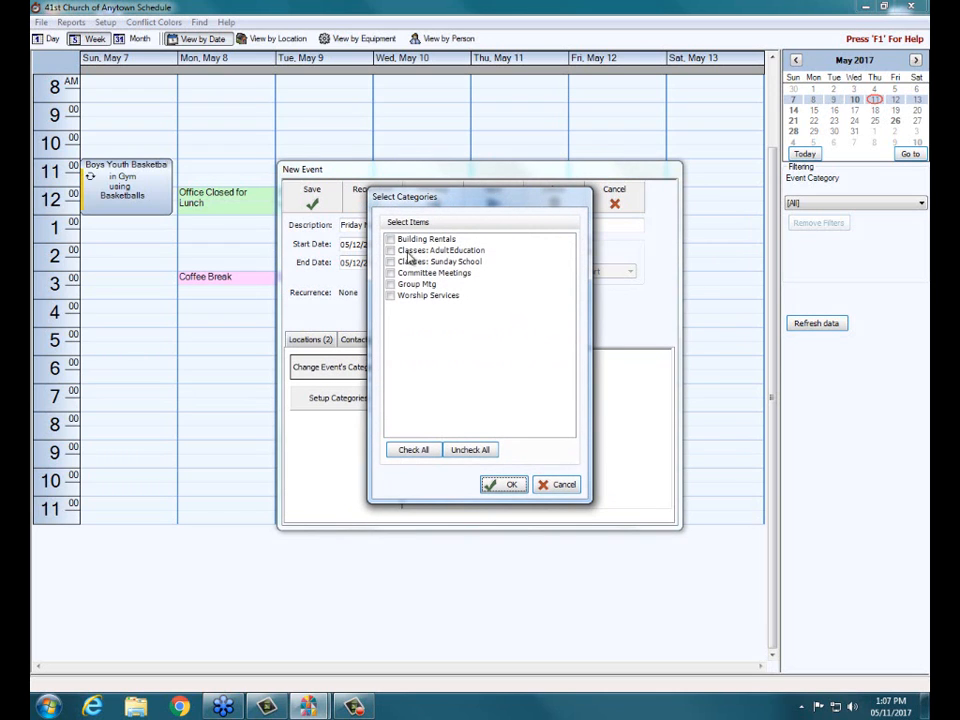
left_click(391, 239)
left_click(391, 239)
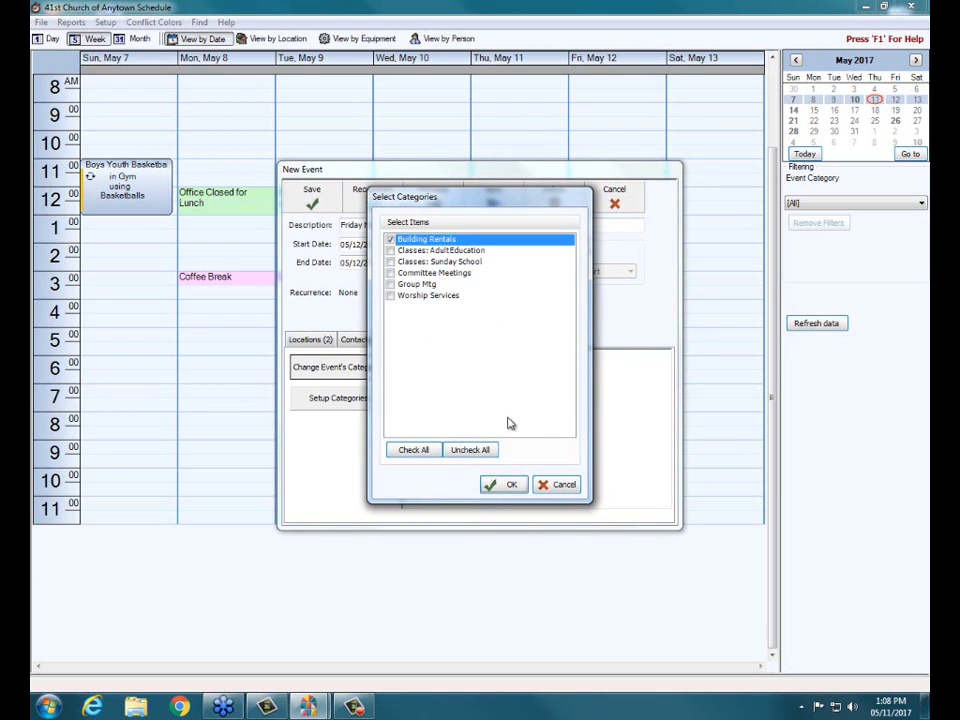
left_click(507, 485)
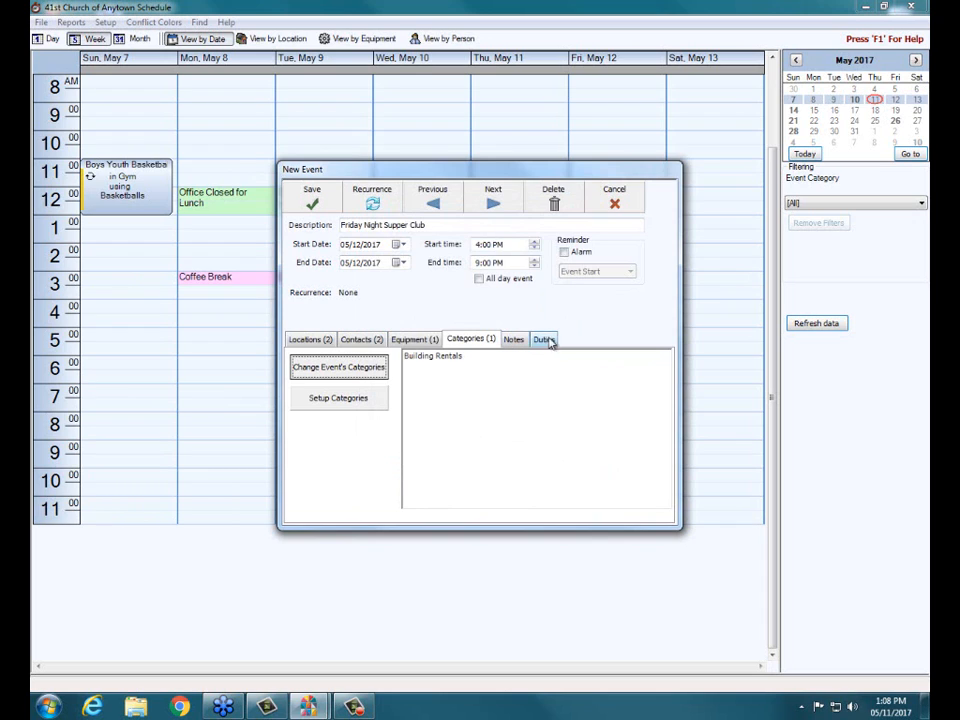
- Enter the event note "This is the first event they are holding. They are hoping to meet every other month."
left_click(515, 341)
left_click(364, 399)
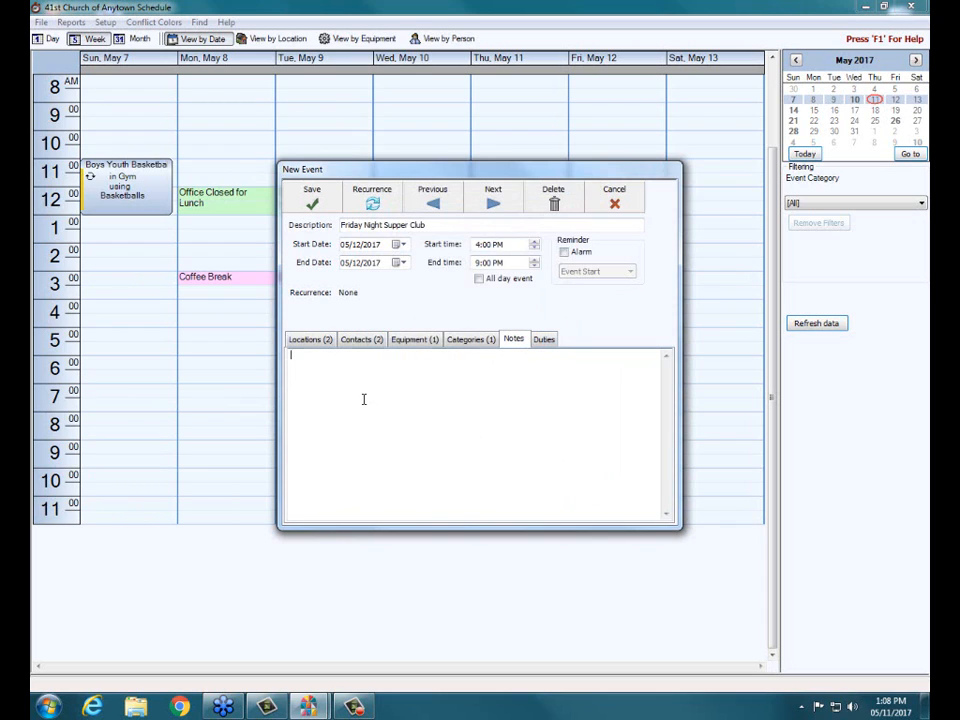
type("This is the first event they are holding.  They are h")
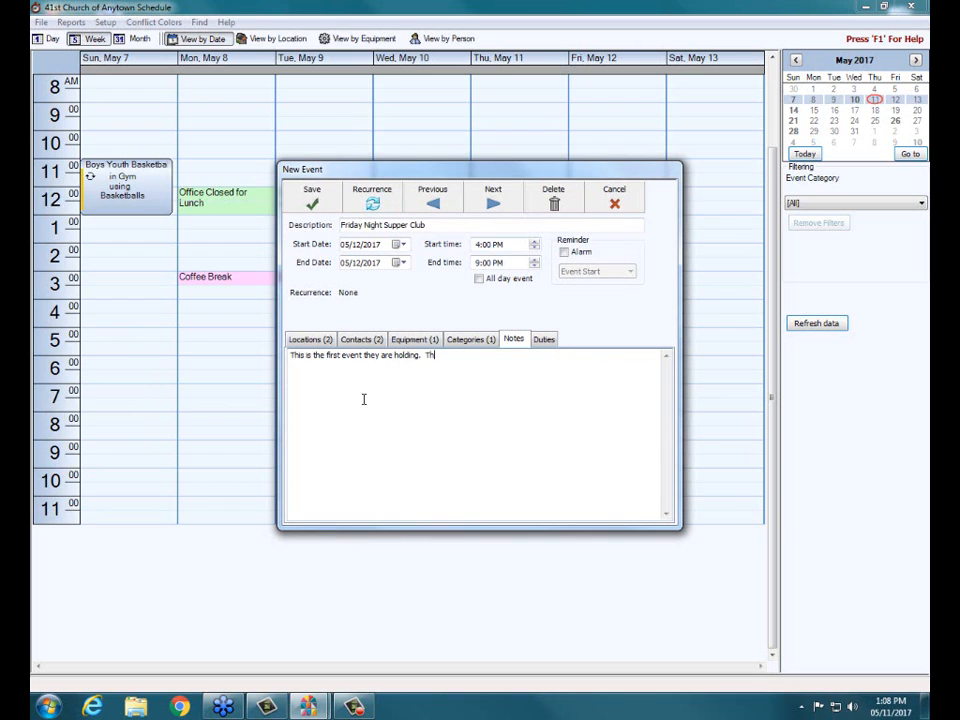
type("pping to meet every other month")
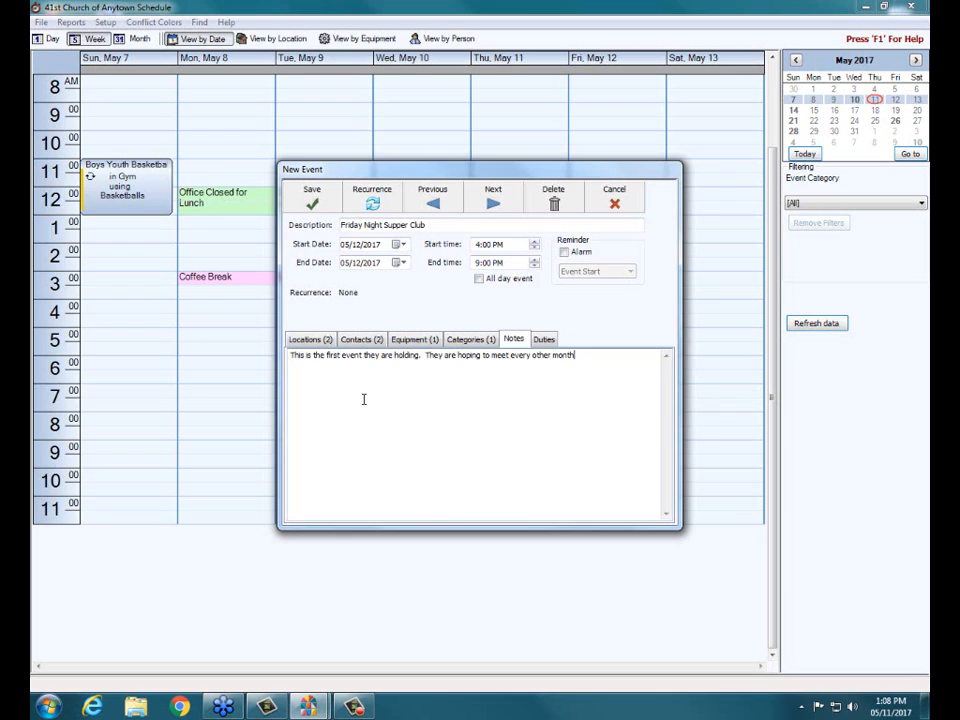
type(".")
- Add a Host duty for 2 people to the event and assign two people with the same surname to it
left_click(545, 343)
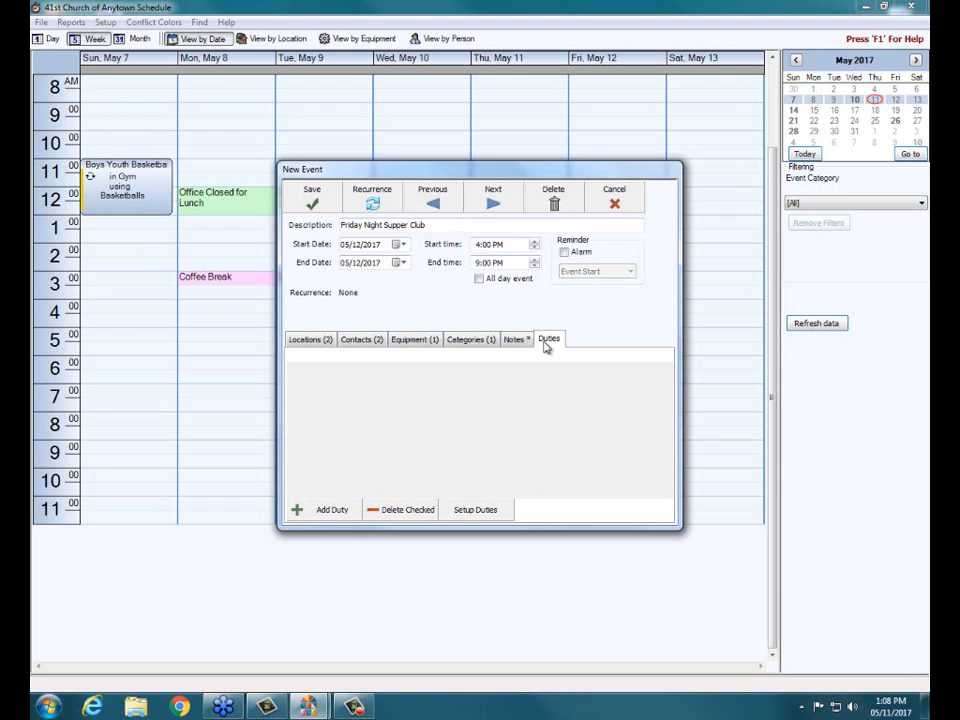
left_click(325, 514)
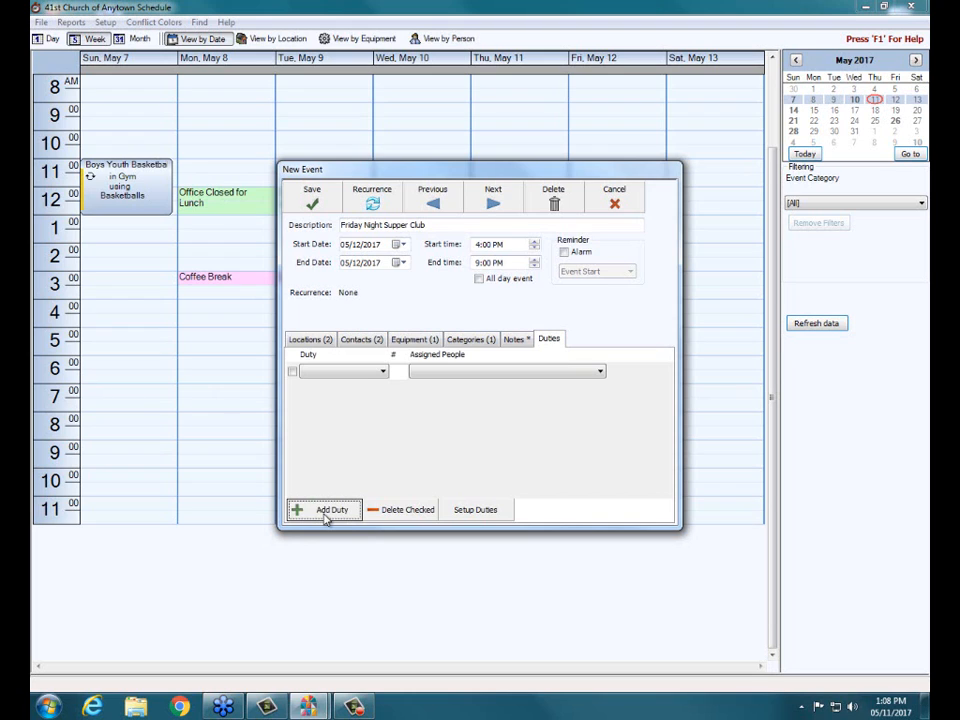
left_click(384, 373)
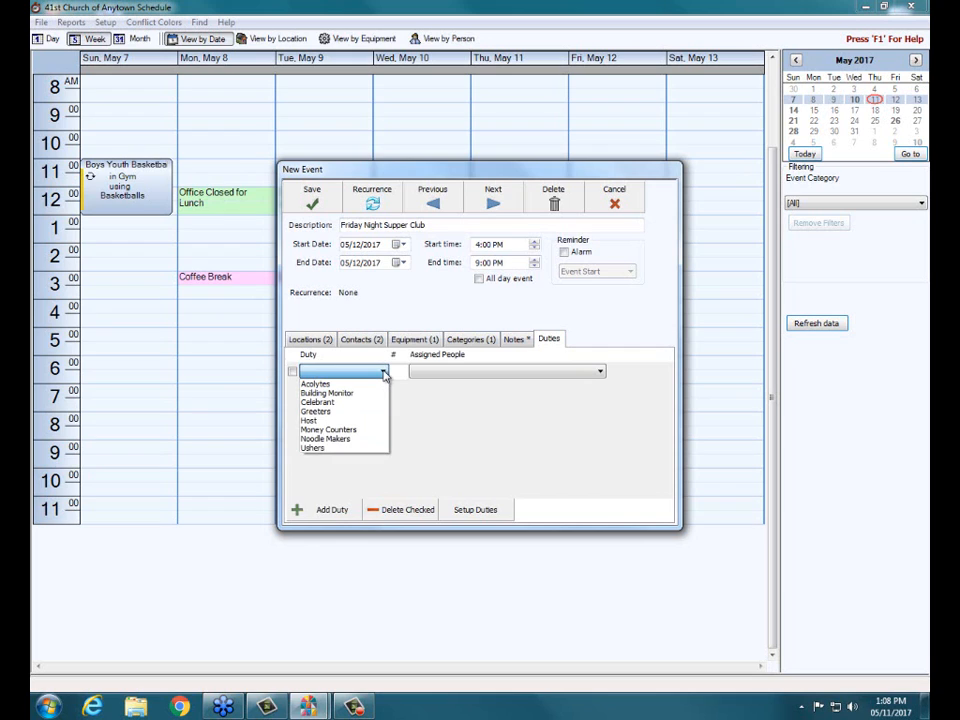
left_click(334, 421)
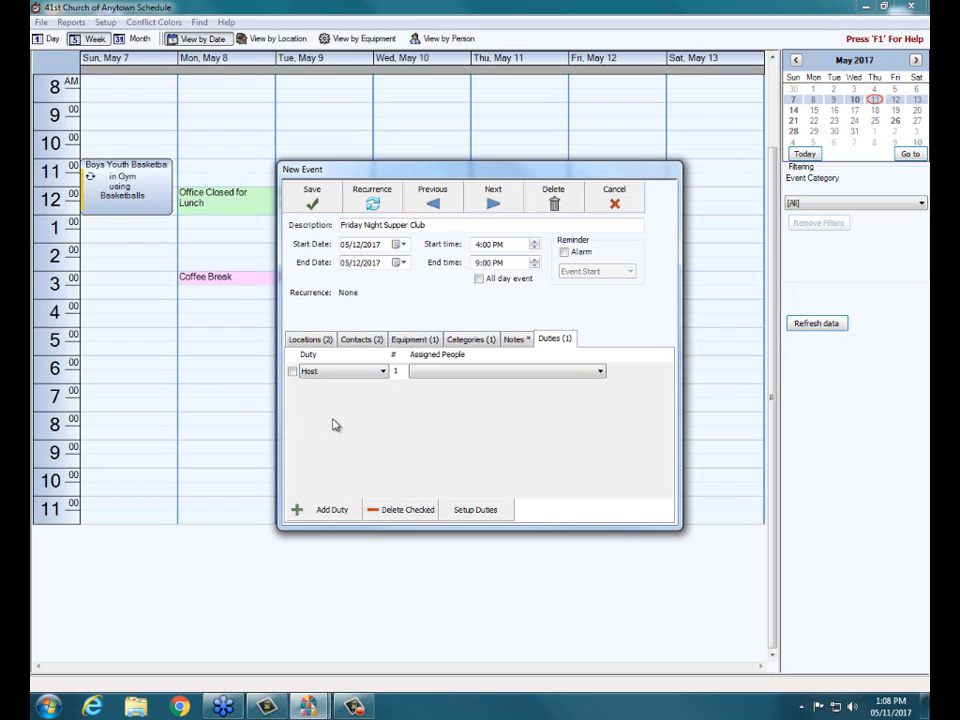
left_click(399, 371)
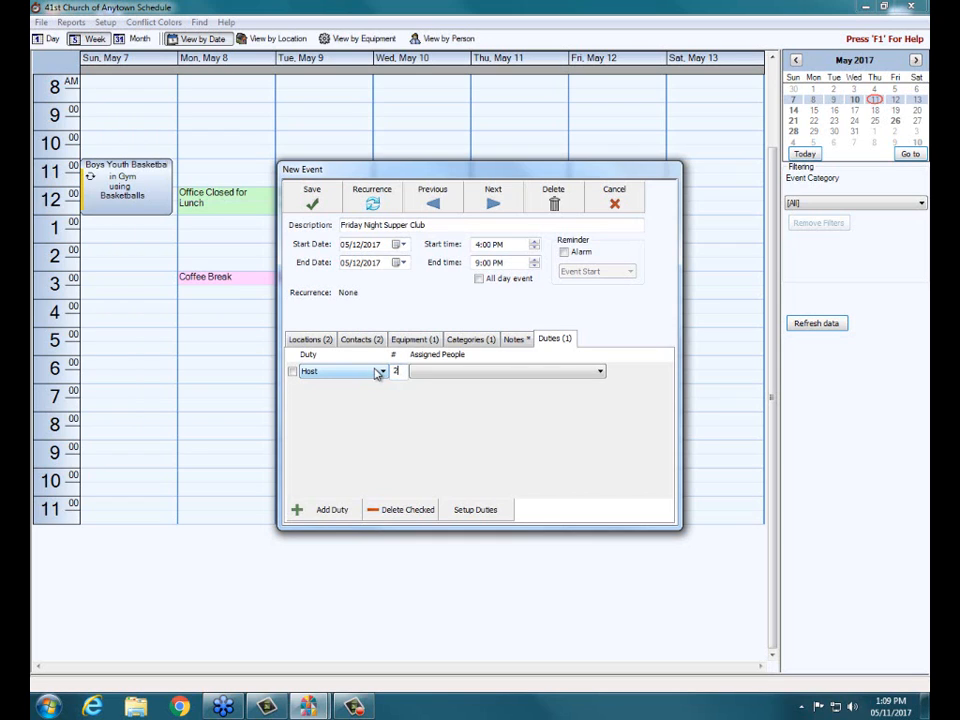
type("2")
left_click(597, 373)
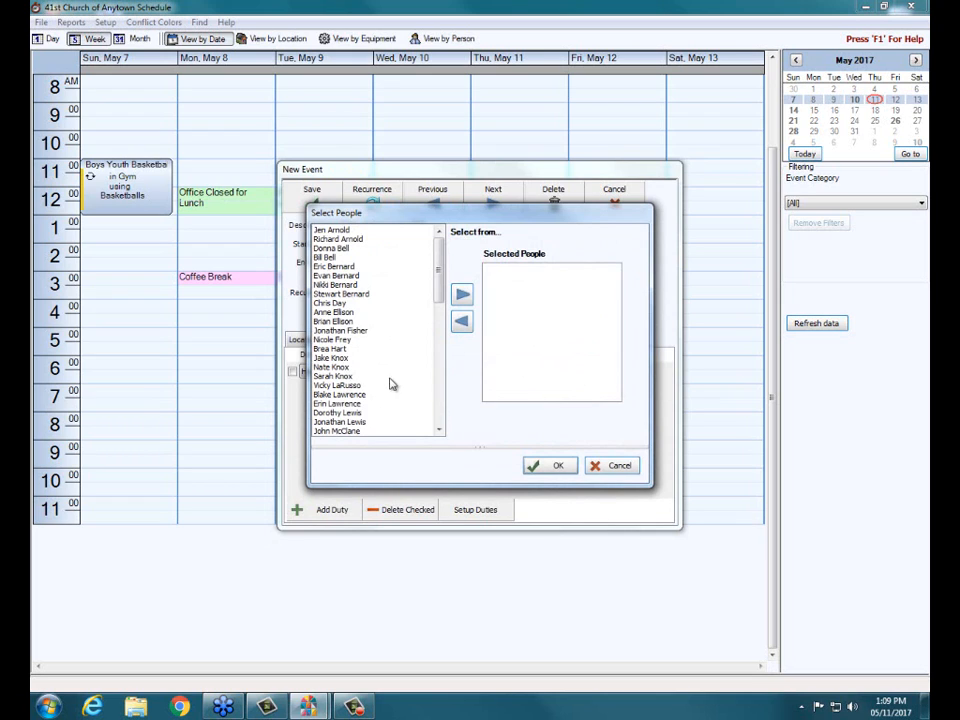
double_click(330, 313)
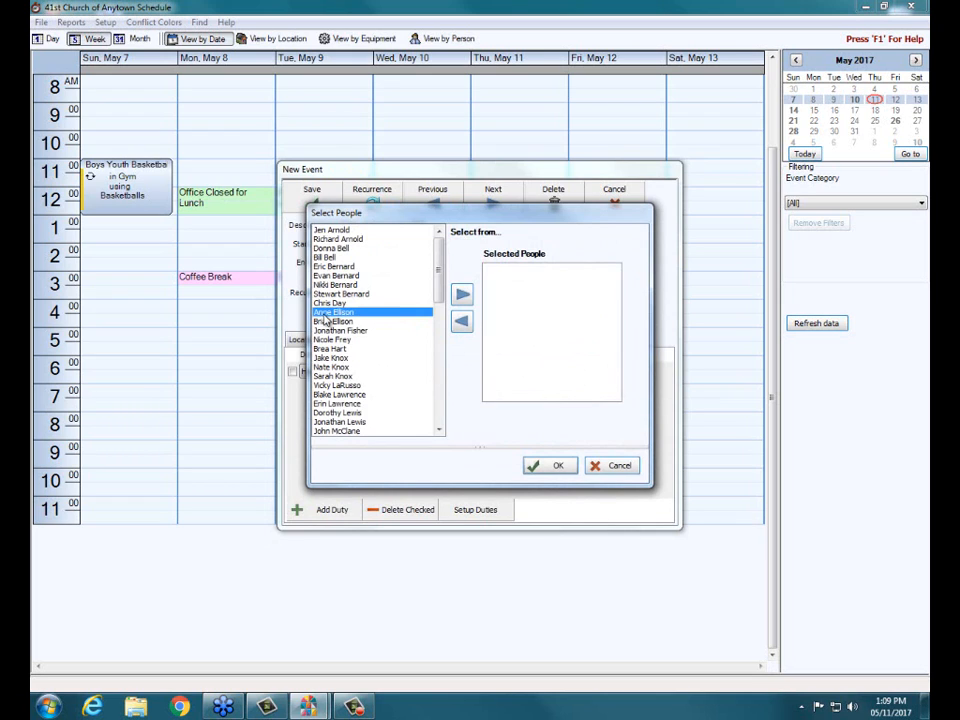
double_click(330, 321)
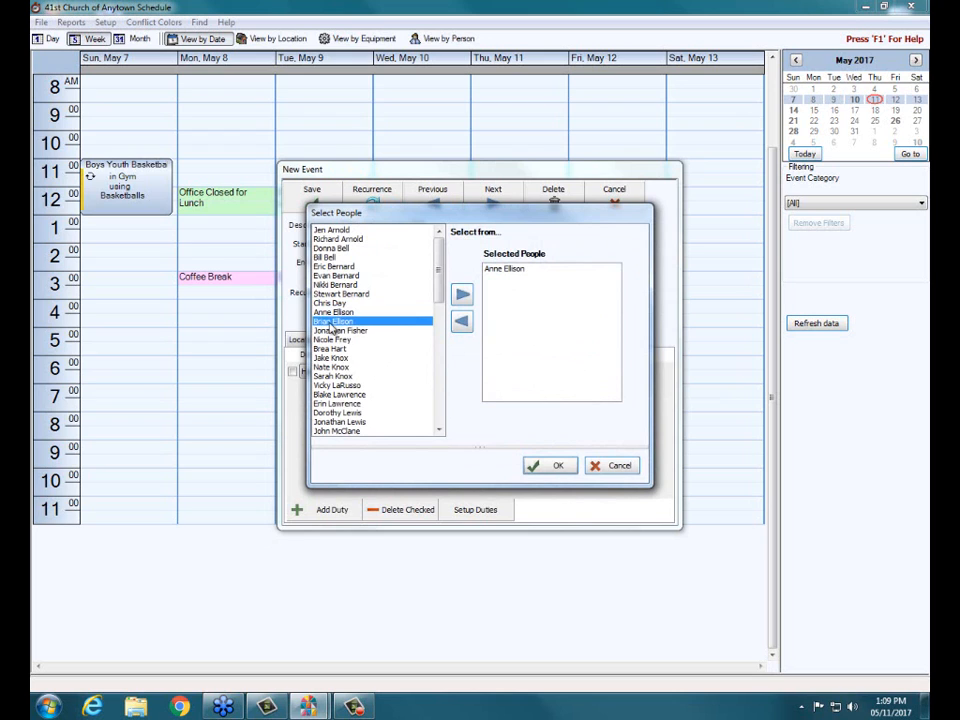
left_click(549, 465)
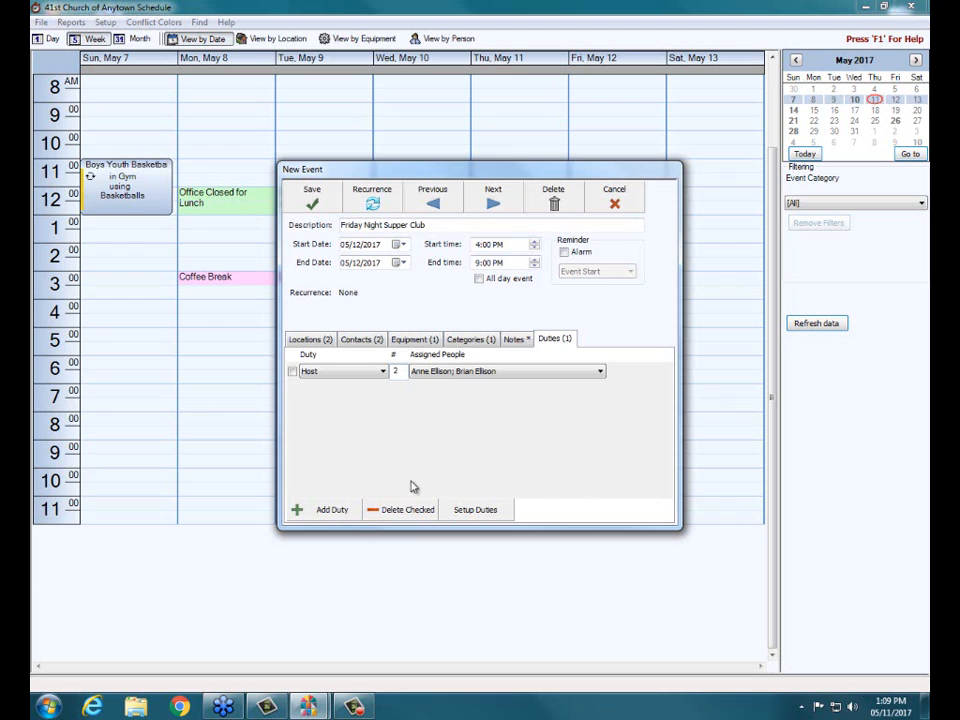
- Add a second duty, Money Counters, to the event and delete it again
left_click(336, 512)
left_click(384, 392)
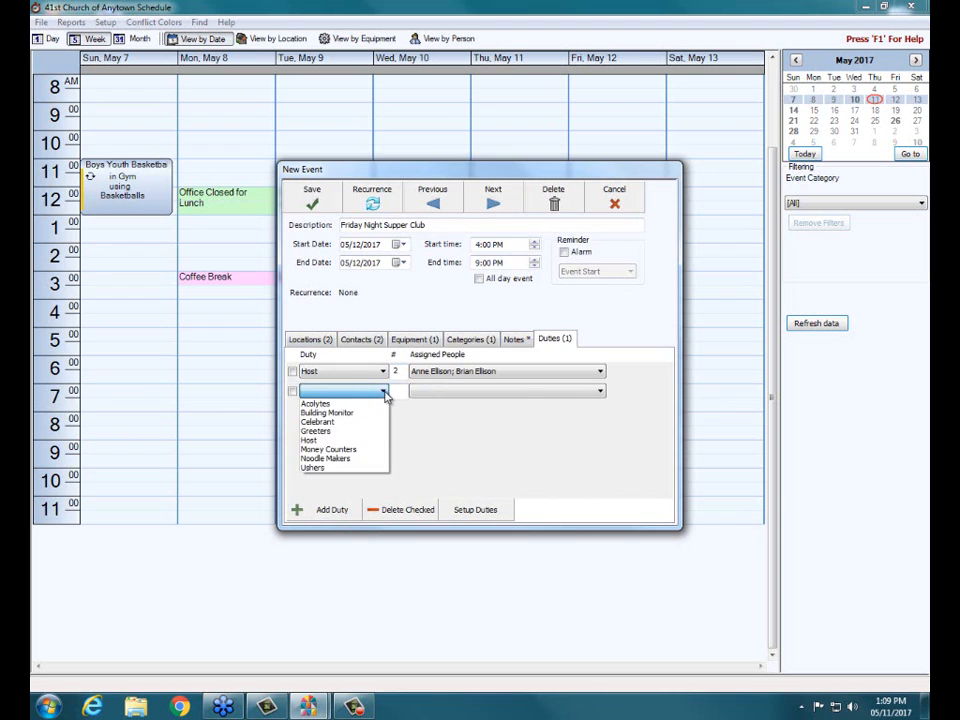
left_click(359, 457)
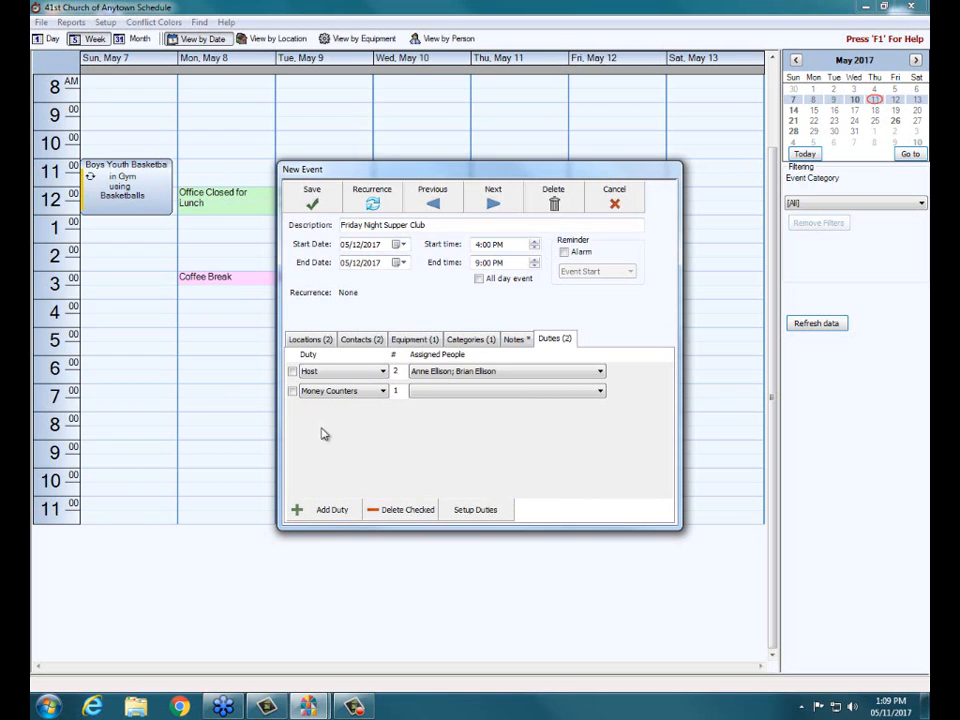
left_click(292, 391)
left_click(416, 511)
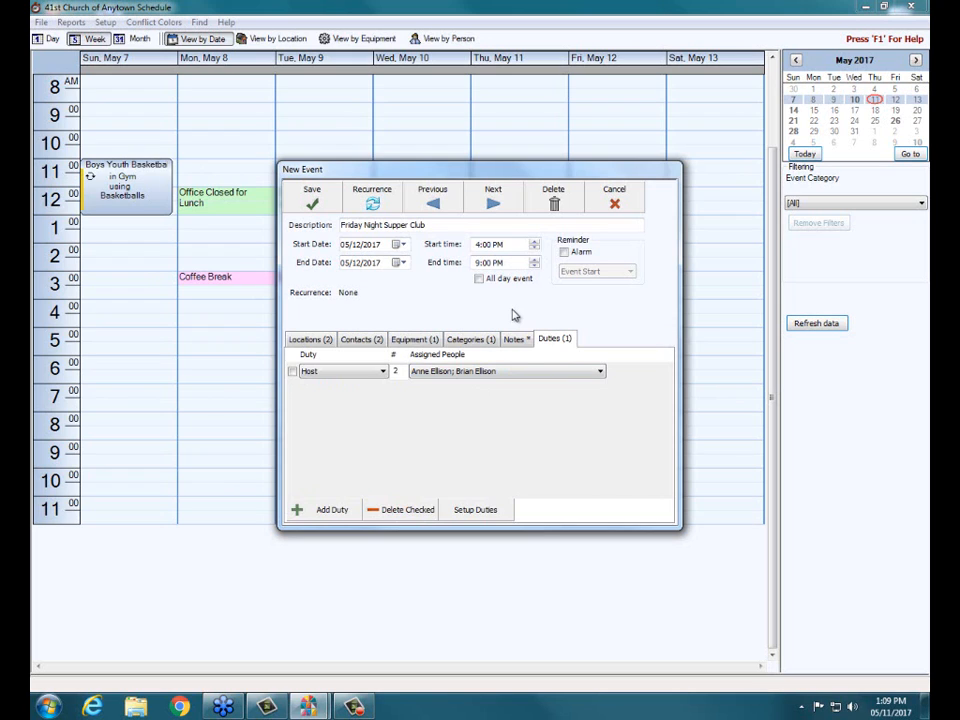
- Set the event's recurrence to monthly on the second Friday, ending by 05/12/2018, after comparing the yearly pattern
left_click(515, 339)
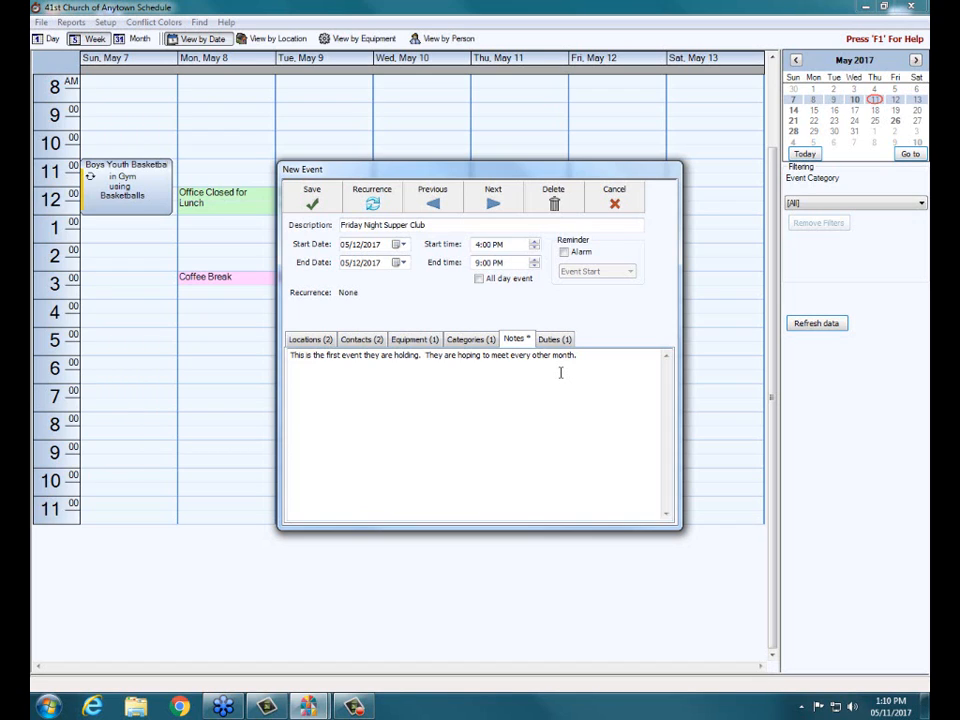
left_click(372, 205)
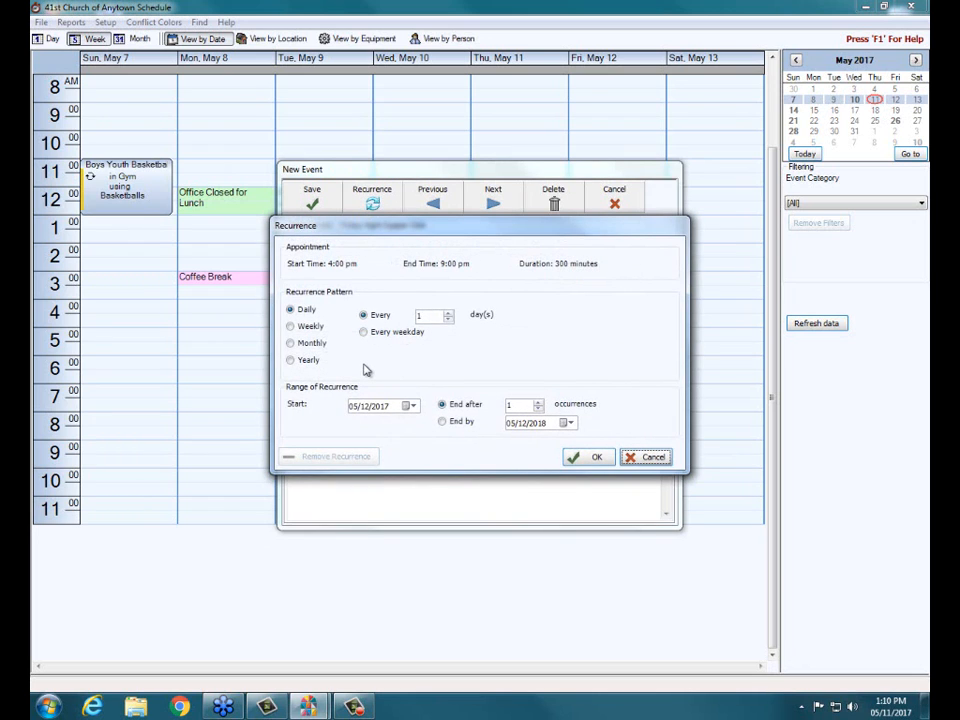
left_click(292, 343)
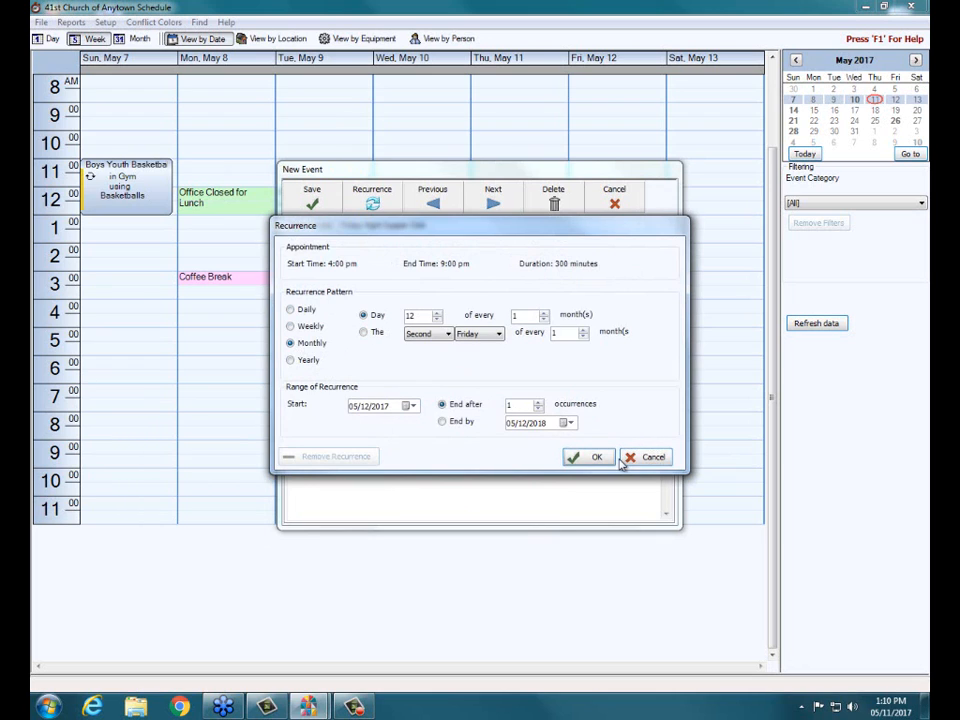
left_click(370, 333)
left_click(292, 360)
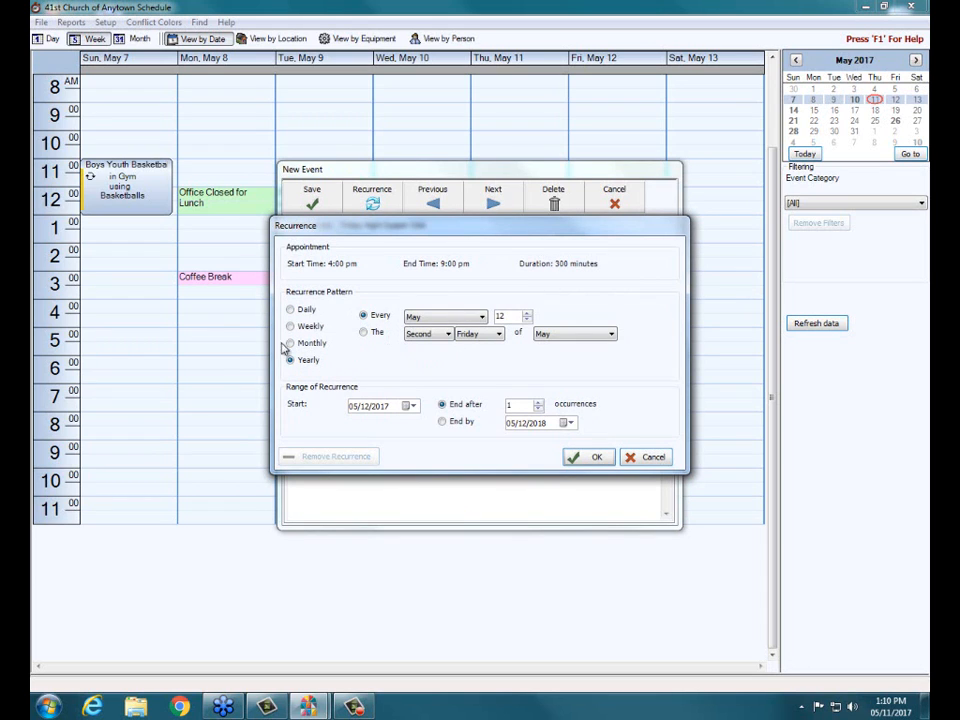
left_click(291, 344)
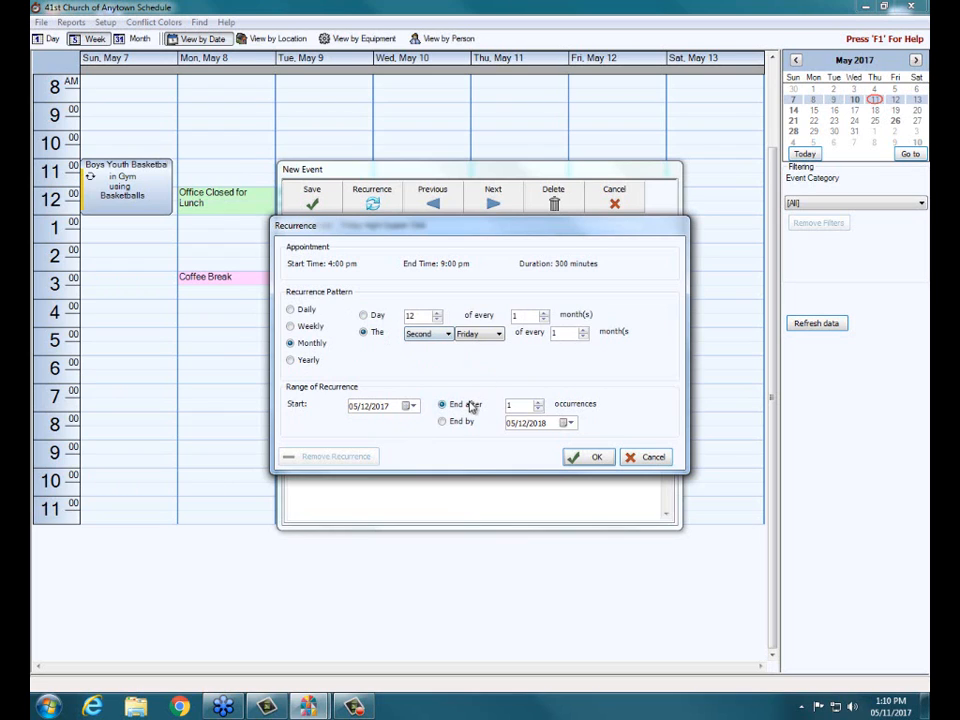
left_click(445, 421)
- Review the daily, weekly, monthly and yearly recurrence pattern options, including the ordinal weekday choices for the yearly pattern
left_click(291, 310)
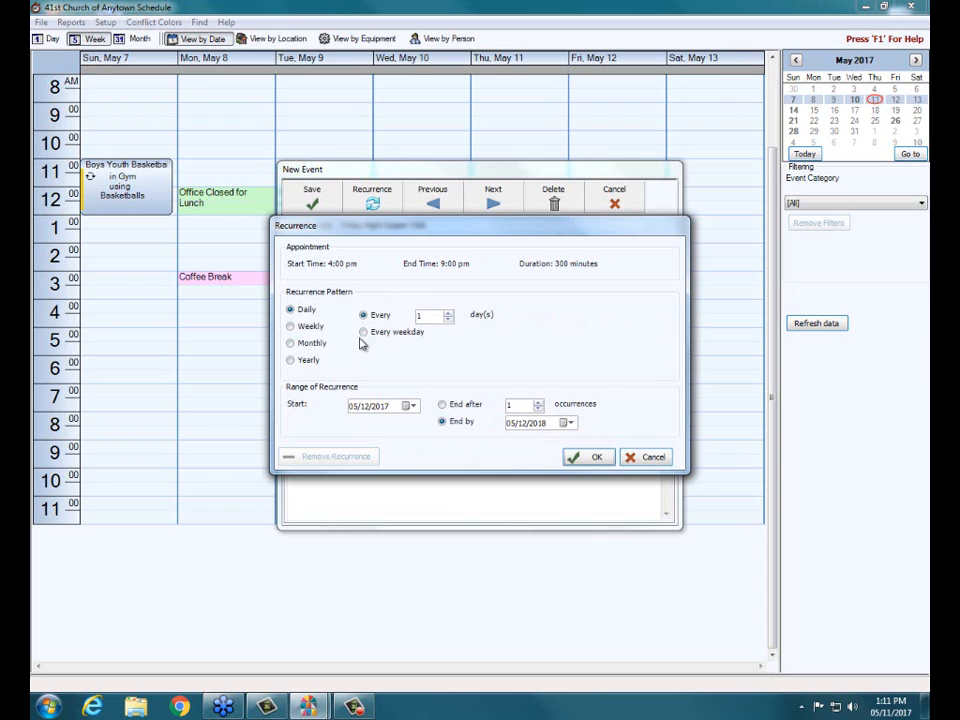
left_click(291, 326)
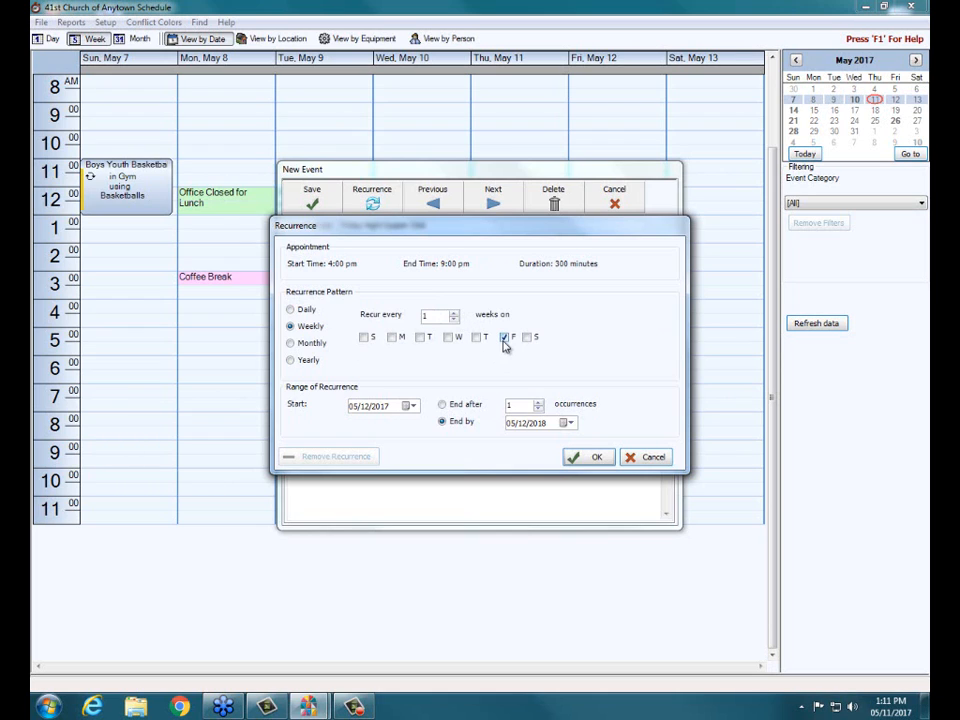
left_click(291, 344)
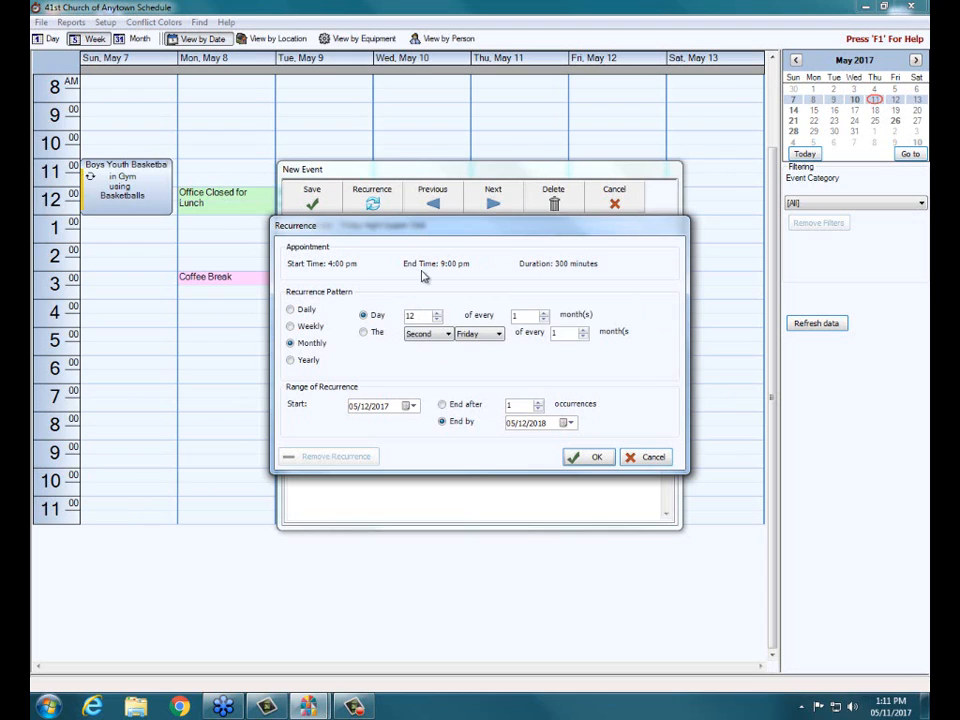
left_click(364, 332)
left_click(292, 361)
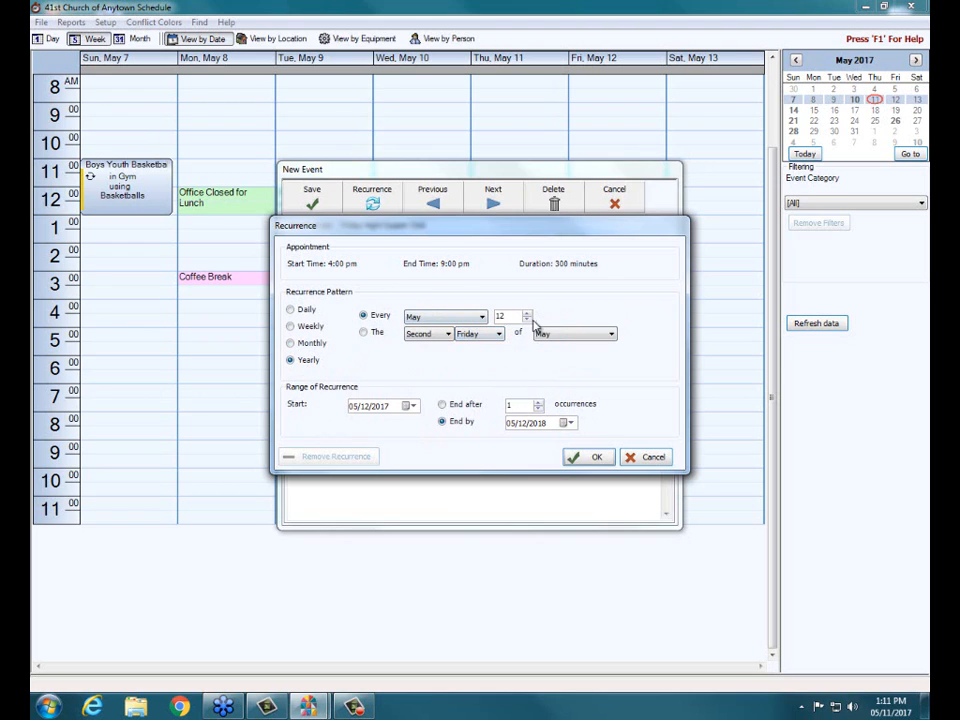
left_click(365, 333)
left_click(446, 334)
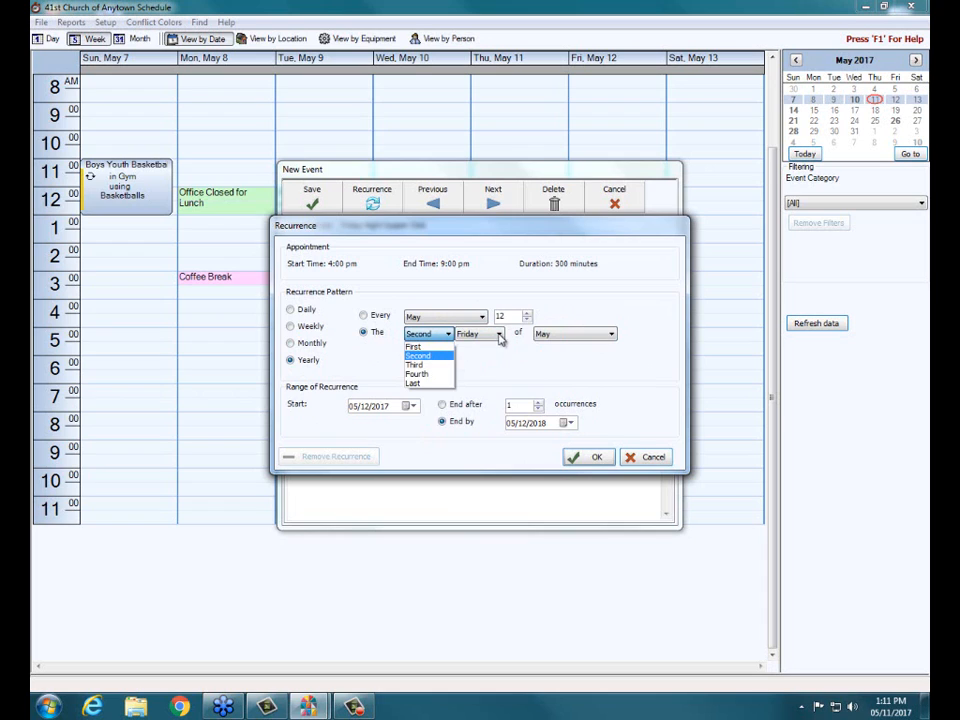
left_click(499, 339)
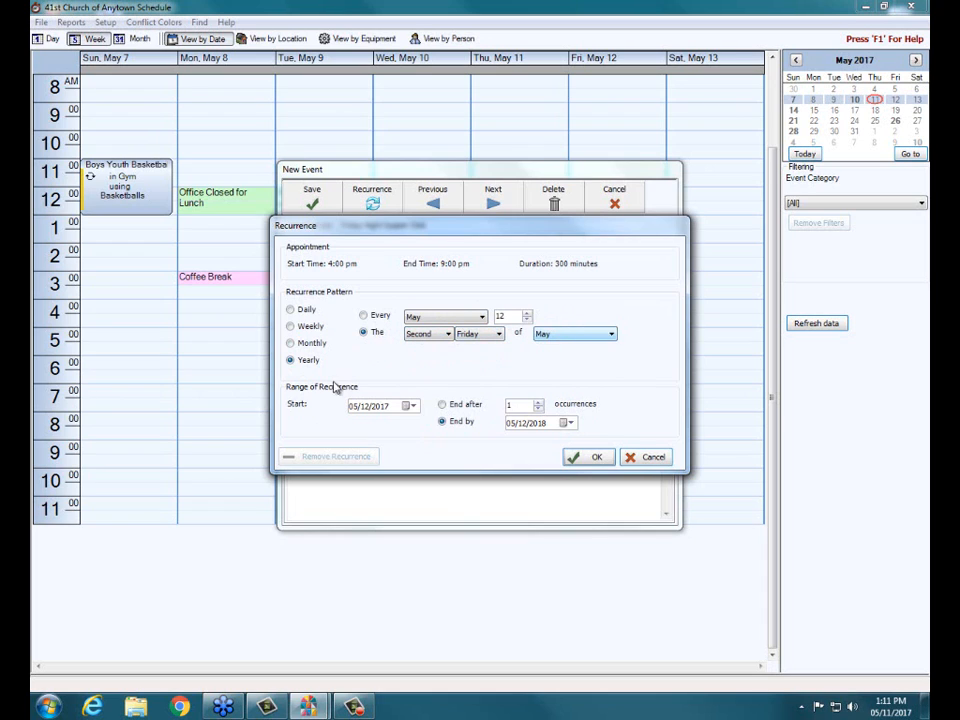
- Set the recurrence to the second Friday of every 2 months, ending by 05/12/2018, and save the Friday Night Supper Club event
left_click(291, 344)
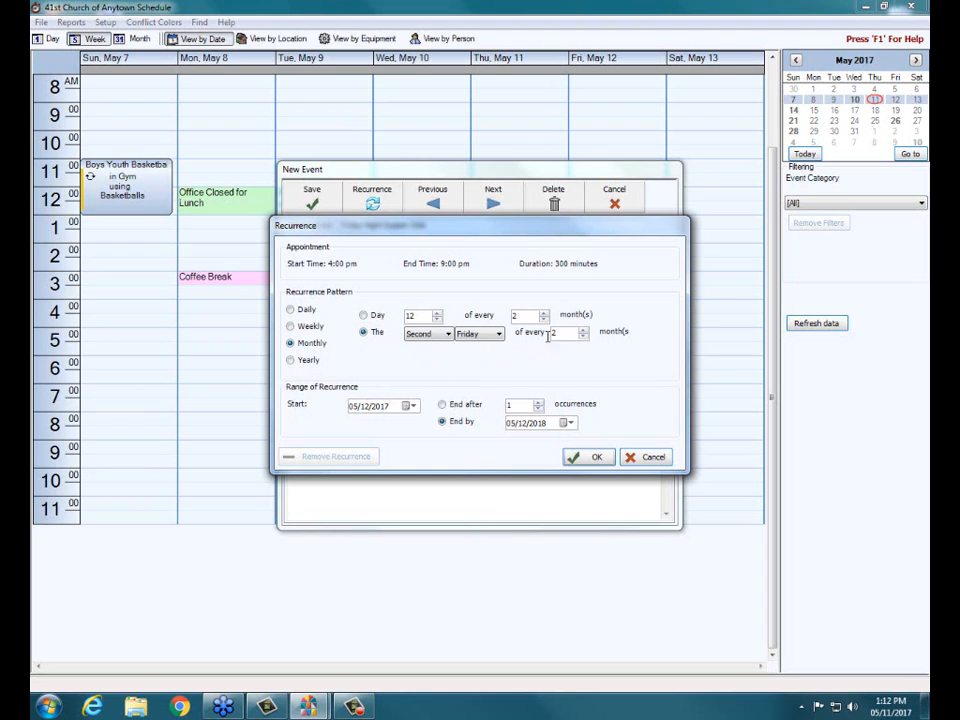
left_click(597, 456)
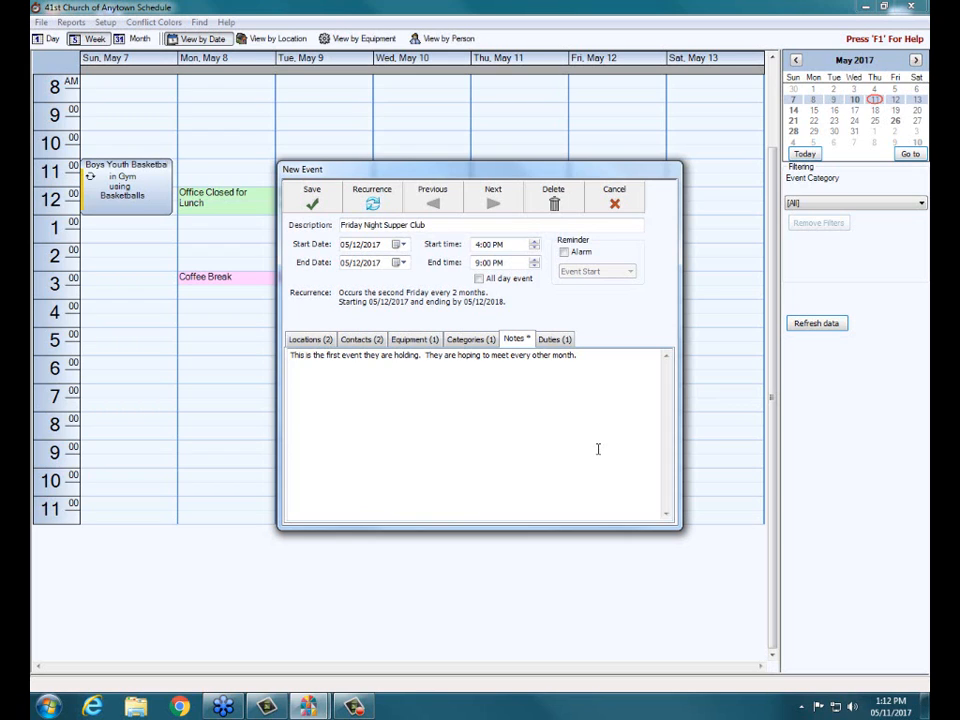
left_click(320, 202)
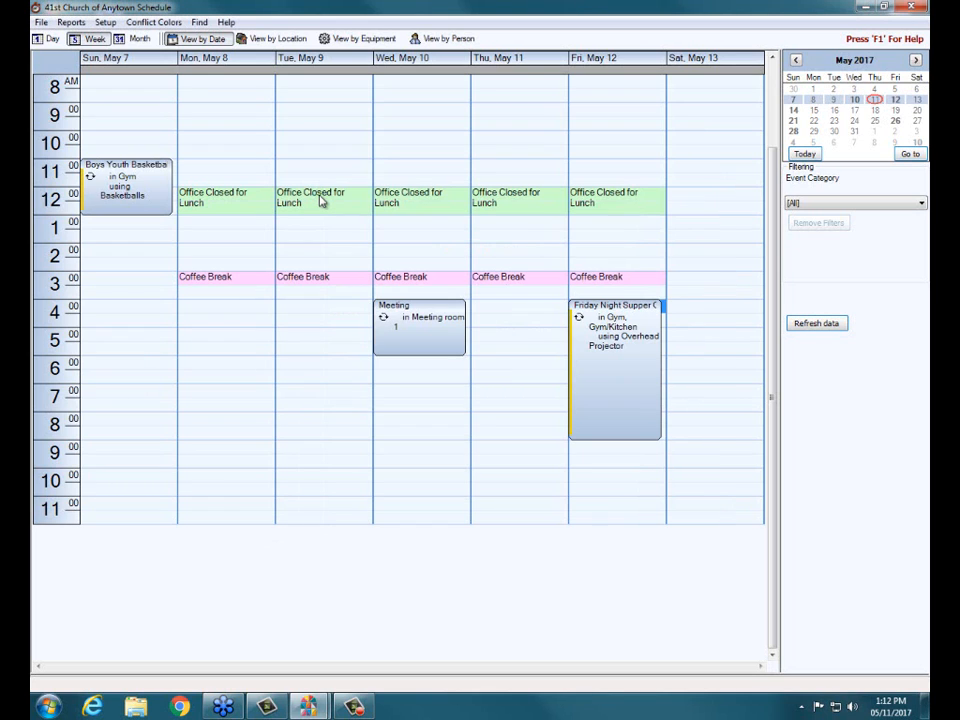
- Check the calendar for the recurring supper club event from June to September 2017, finishing on the week of September 8
left_click(915, 60)
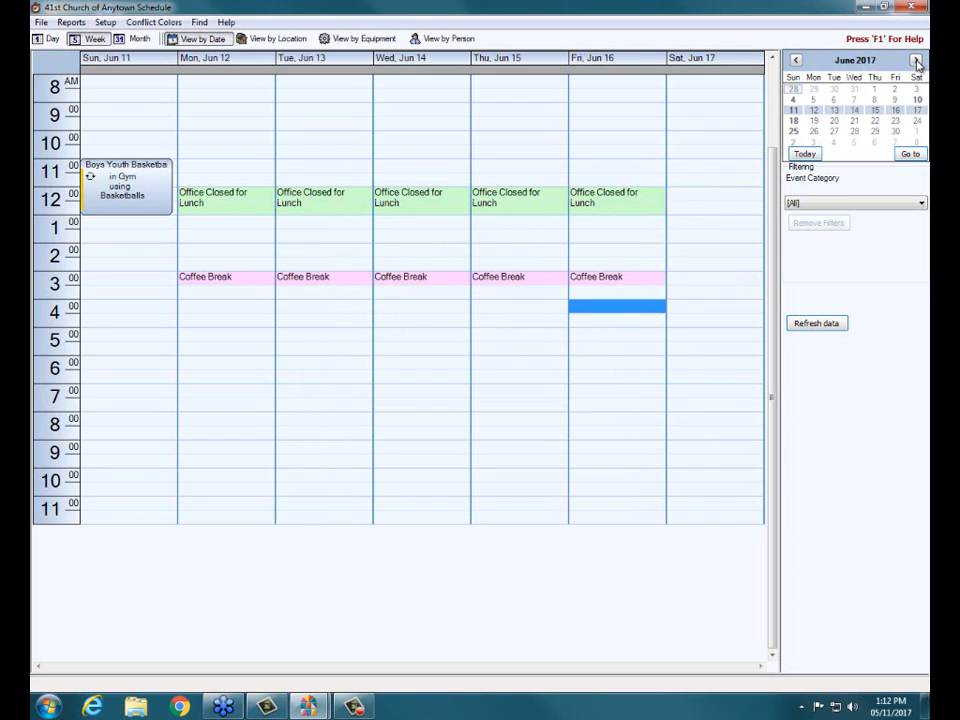
left_click(915, 61)
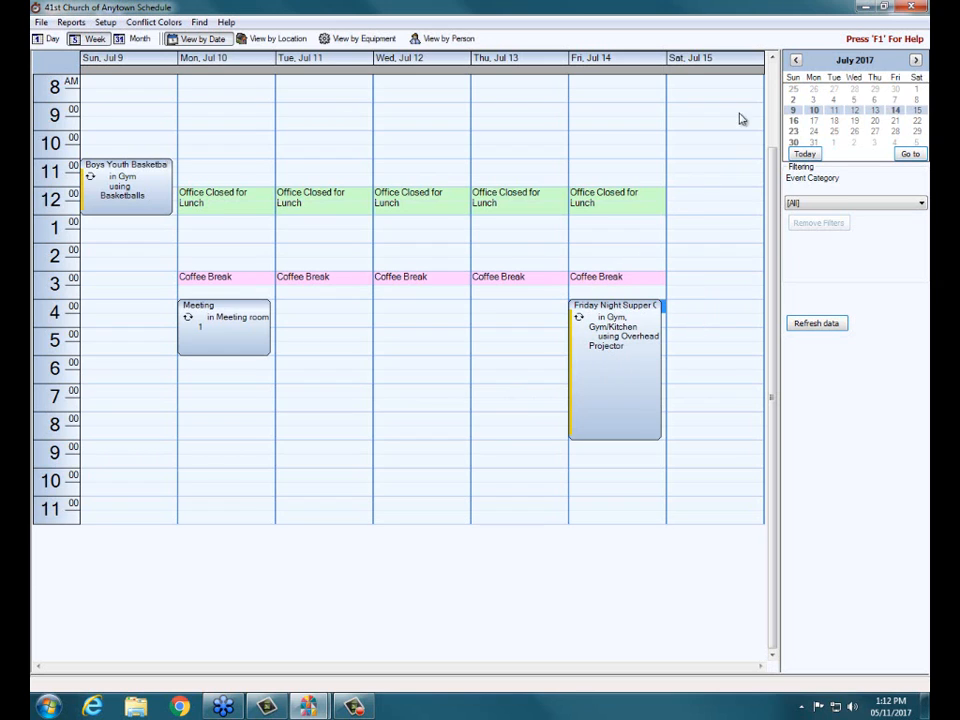
left_click(916, 59)
left_click(916, 59)
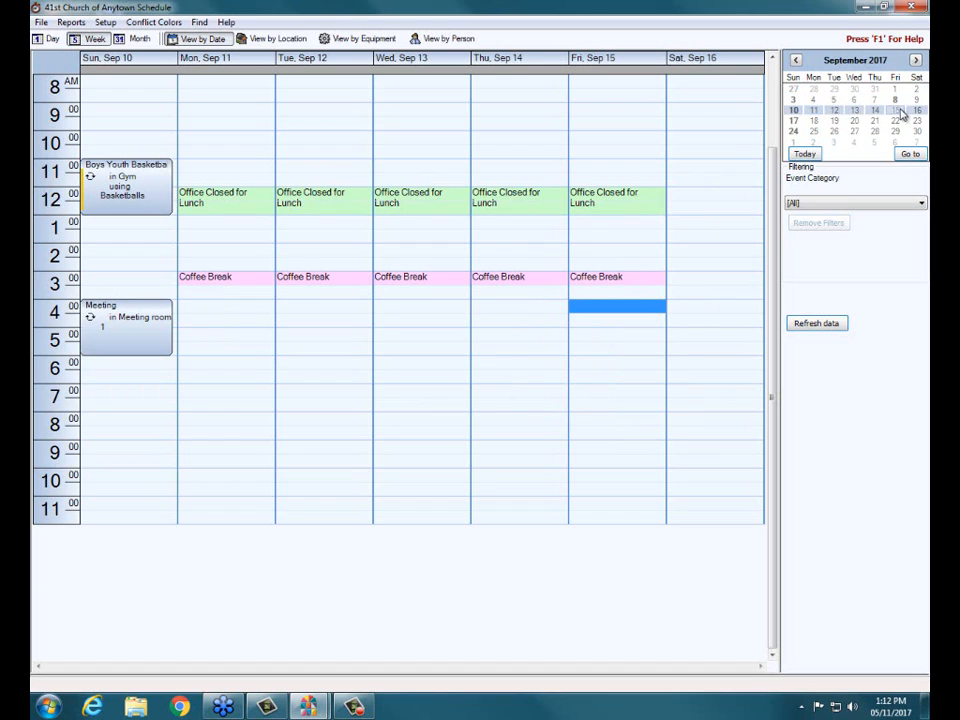
left_click(896, 101)
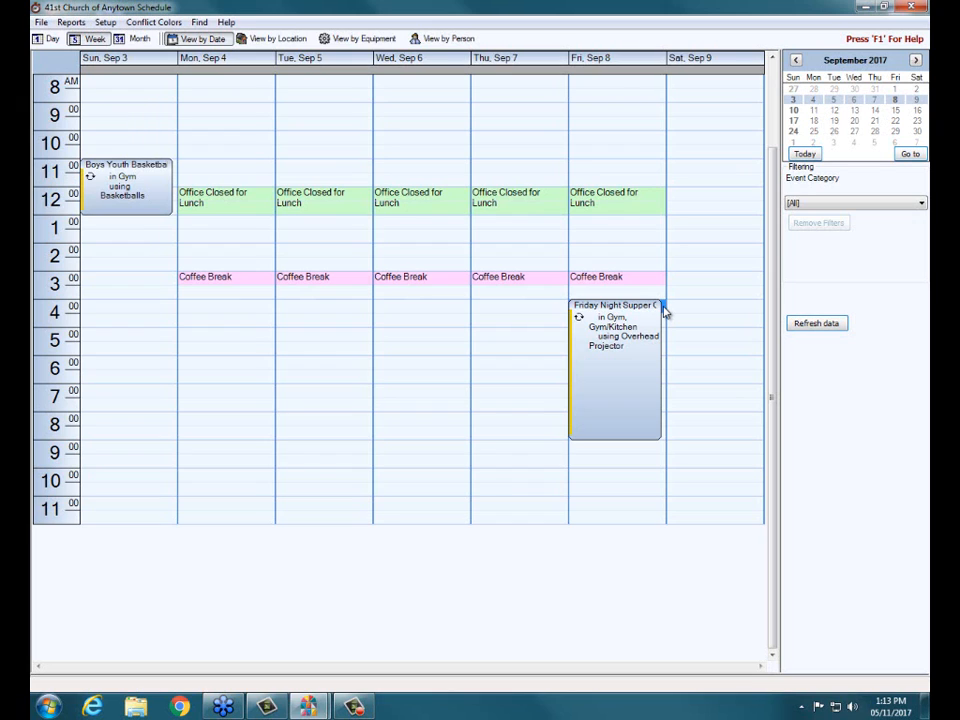
- Start a new event on Friday, September 8, 2017 from 4:00 PM to 6:00 PM and assign the Gym as its location
left_click_drag(664, 312, 668, 340)
key("Return")
key("Return")
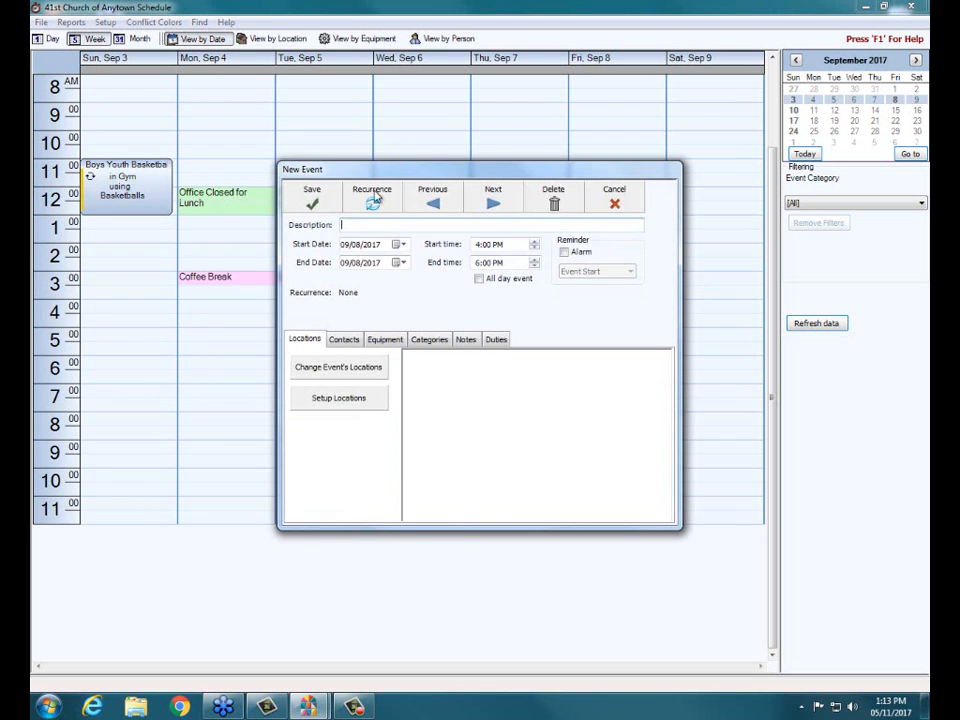
left_click(340, 372)
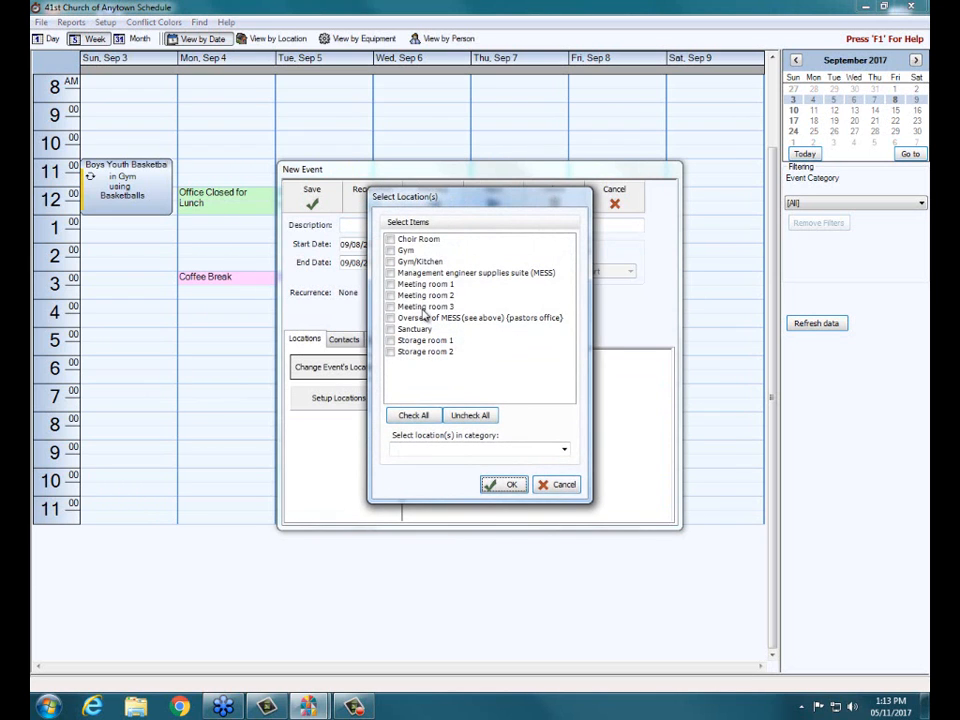
left_click(512, 487)
- Describe the new event as "Girls Scouts" and save it despite the location conflict
left_click(355, 224)
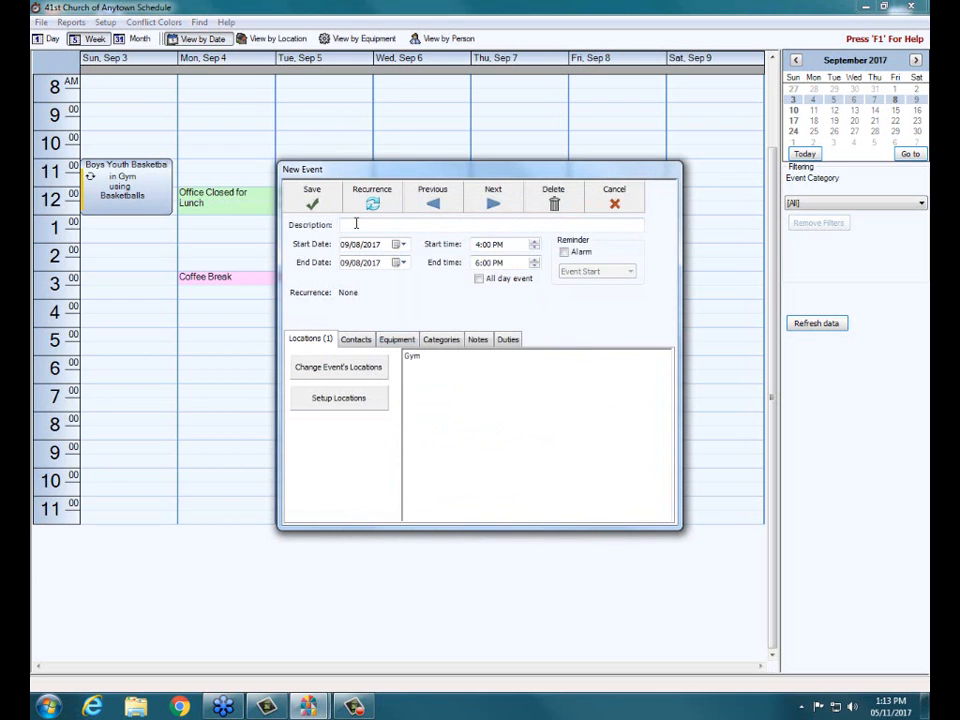
type("Girls Scouts")
left_click(311, 203)
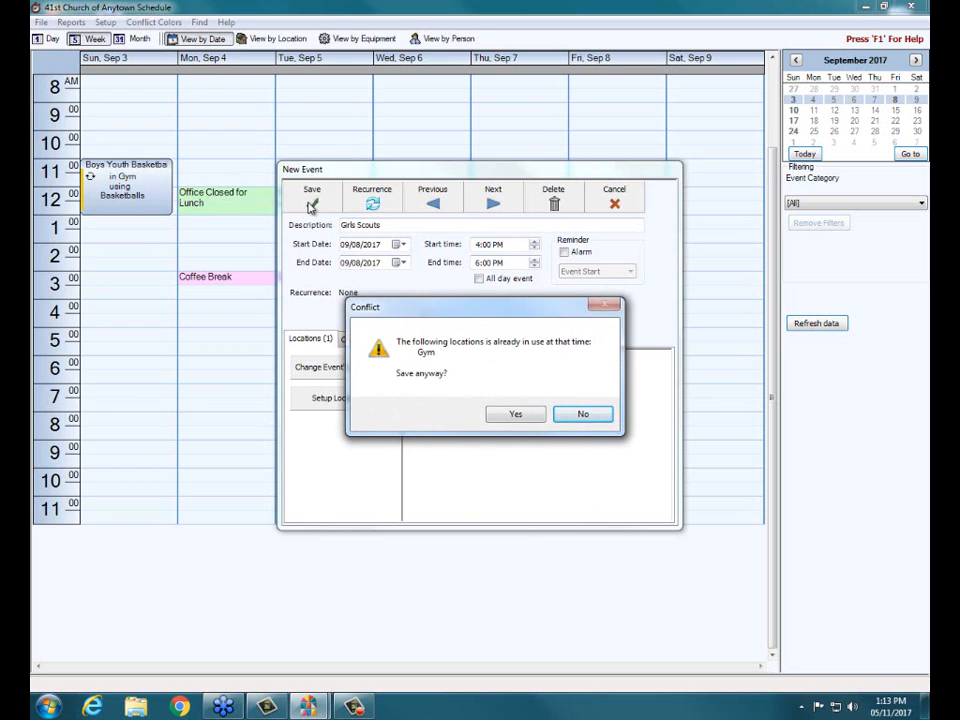
left_click(502, 420)
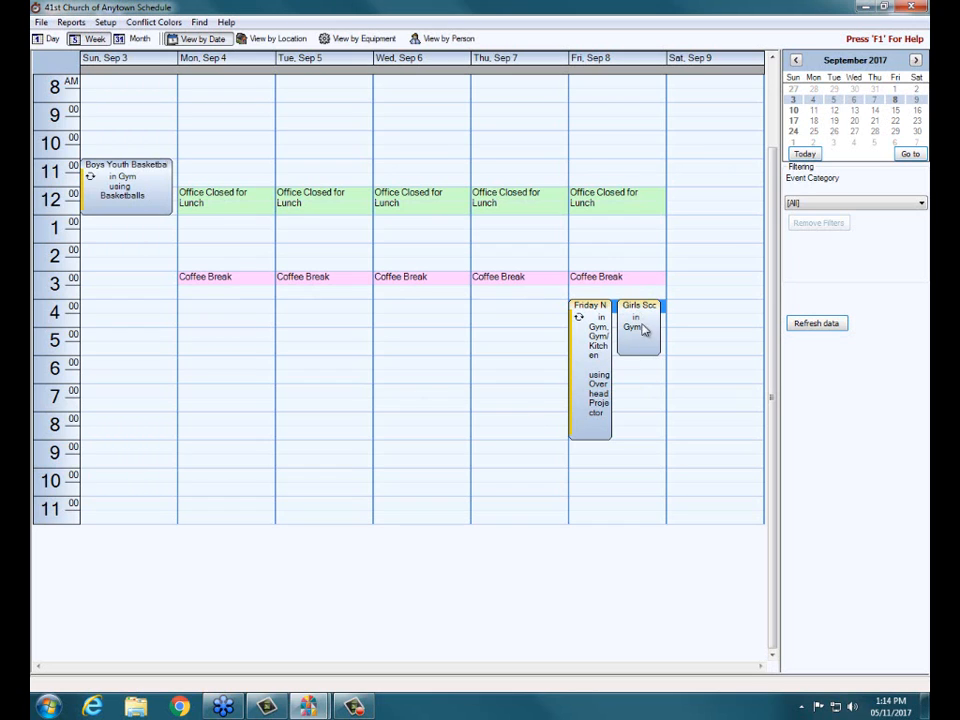
- Examine the conflict color legend to identify what the color on the two overlapping Friday events means
mouse_move(642, 326)
left_click(157, 23)
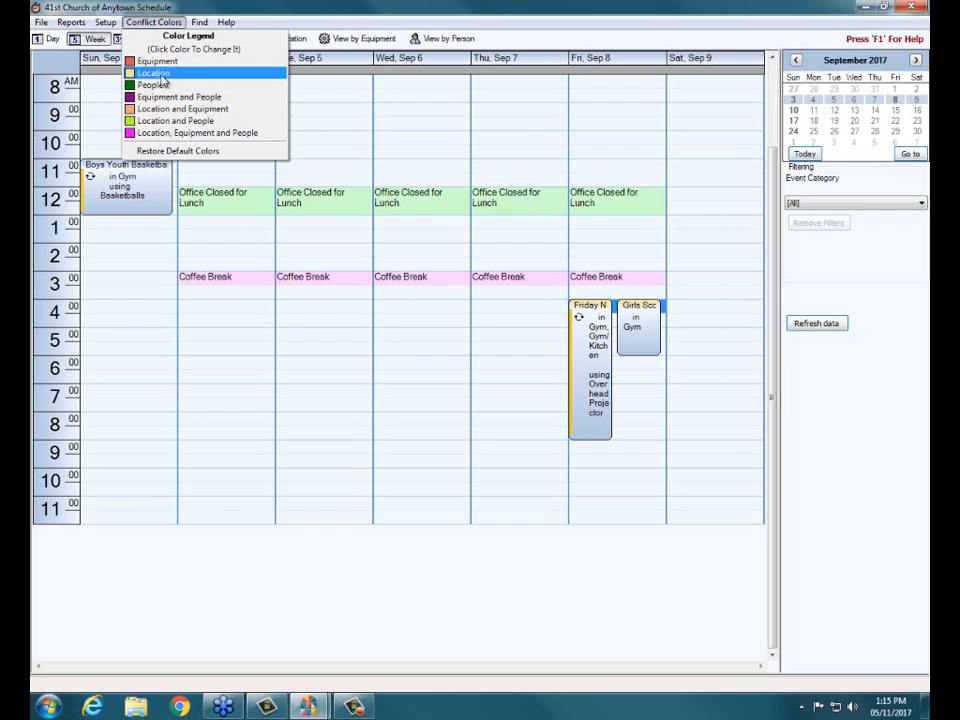
left_click(534, 512)
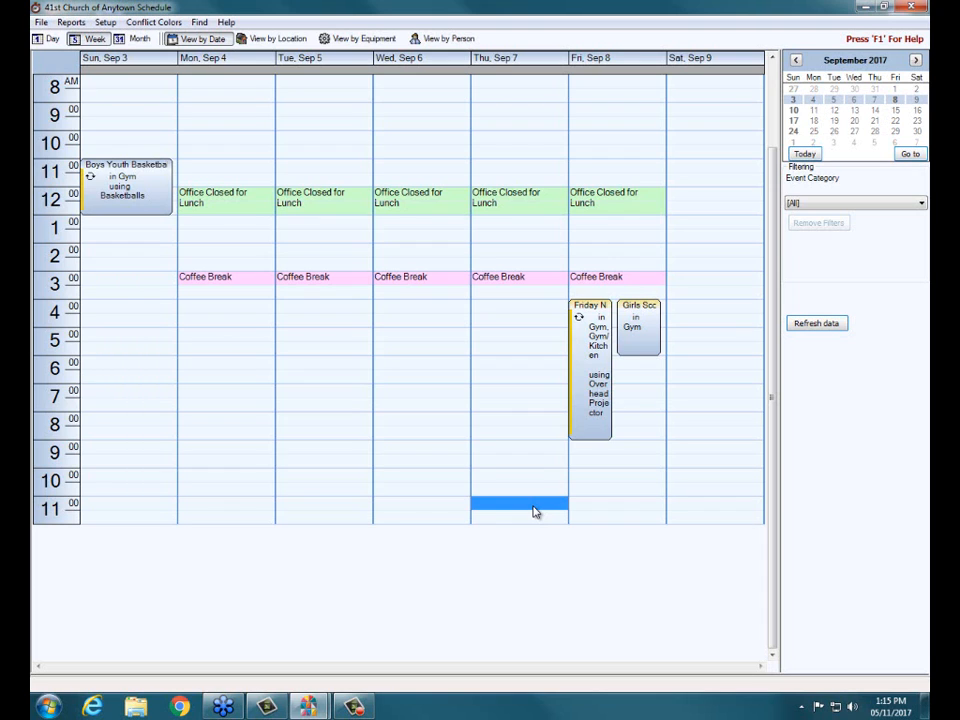
left_click_drag(411, 311, 421, 357)
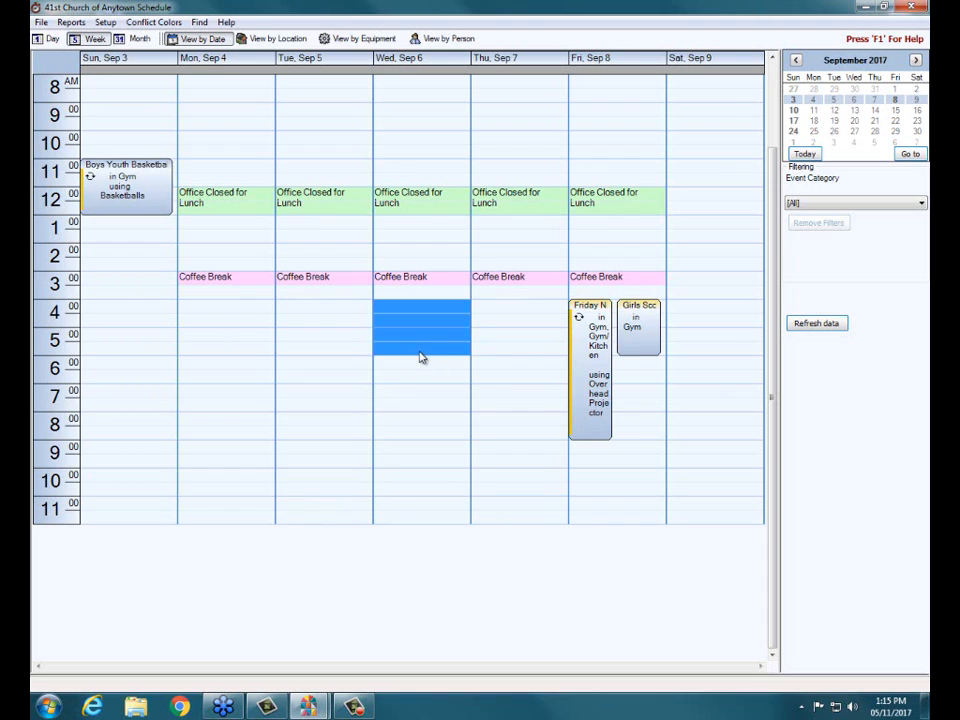
double_click(421, 357)
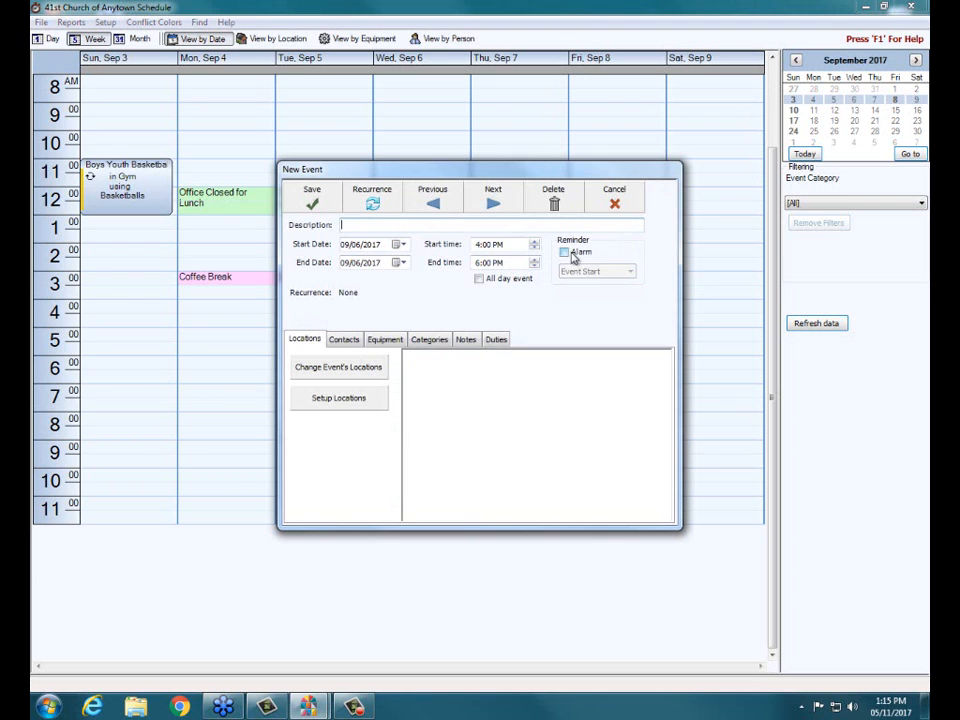
left_click_drag(471, 177, 266, 120)
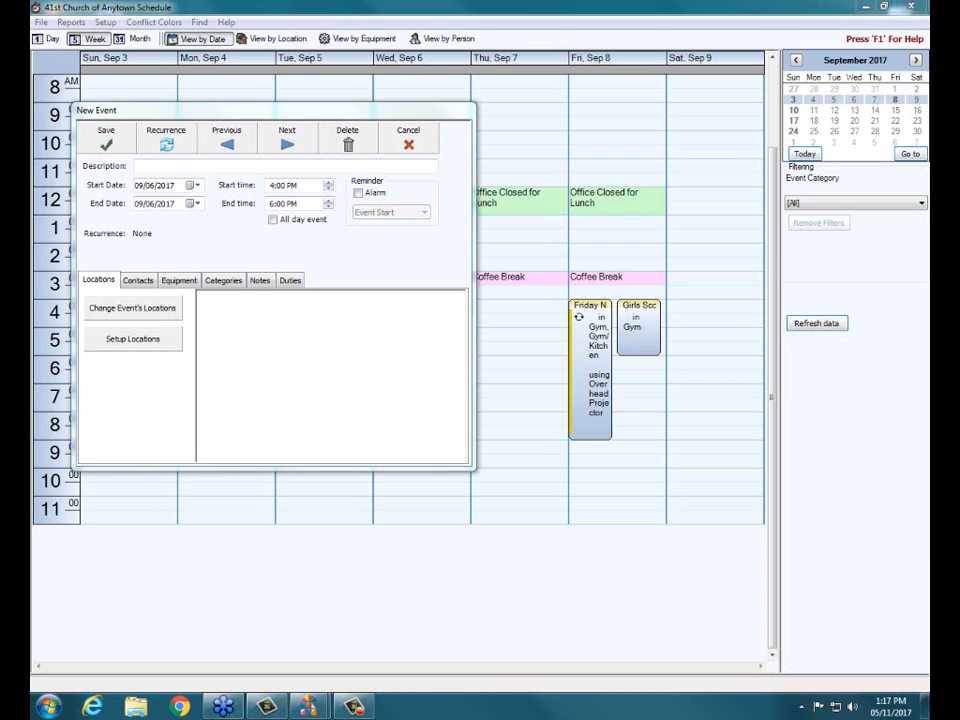
left_click(428, 140)
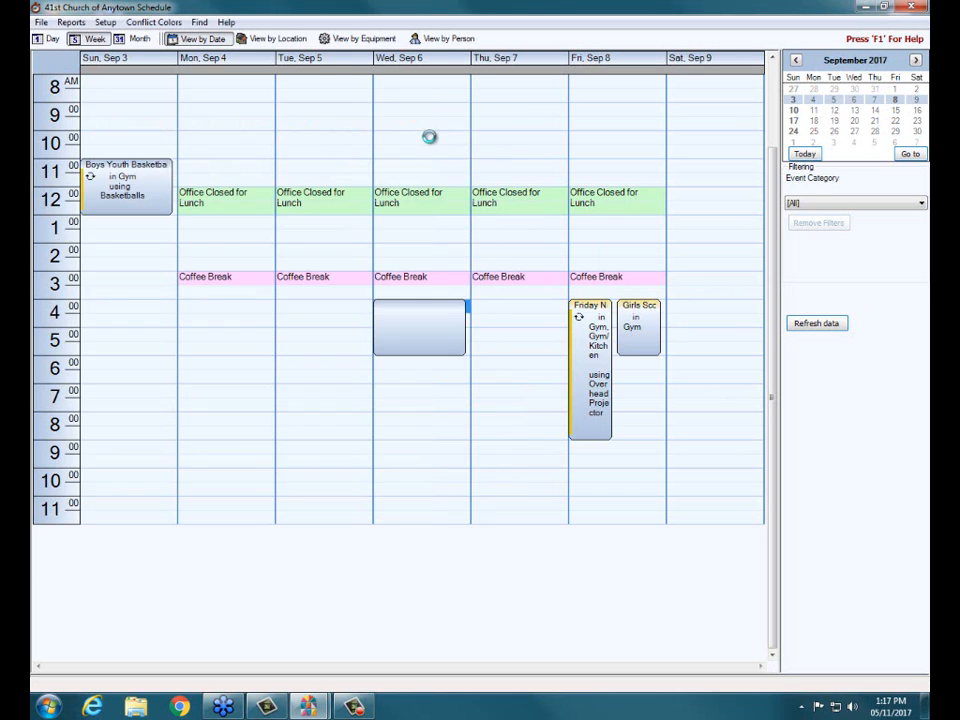
- Switch to Internet Explorer and look up the Scheduler workbooks on the Church Windows Training Workbooks page
left_click(94, 707)
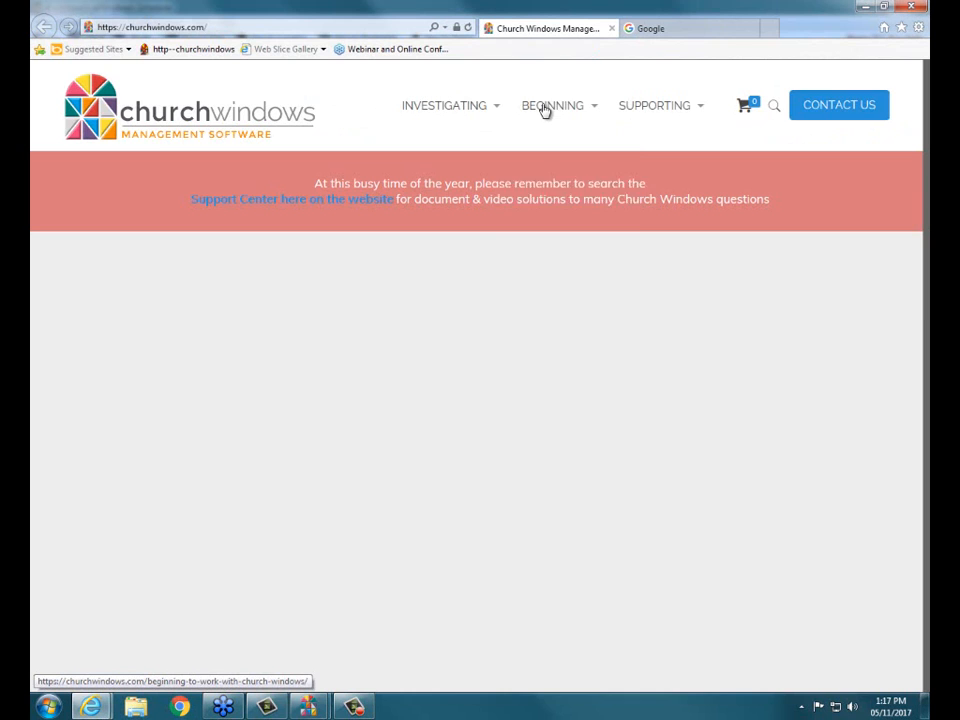
mouse_move(585, 114)
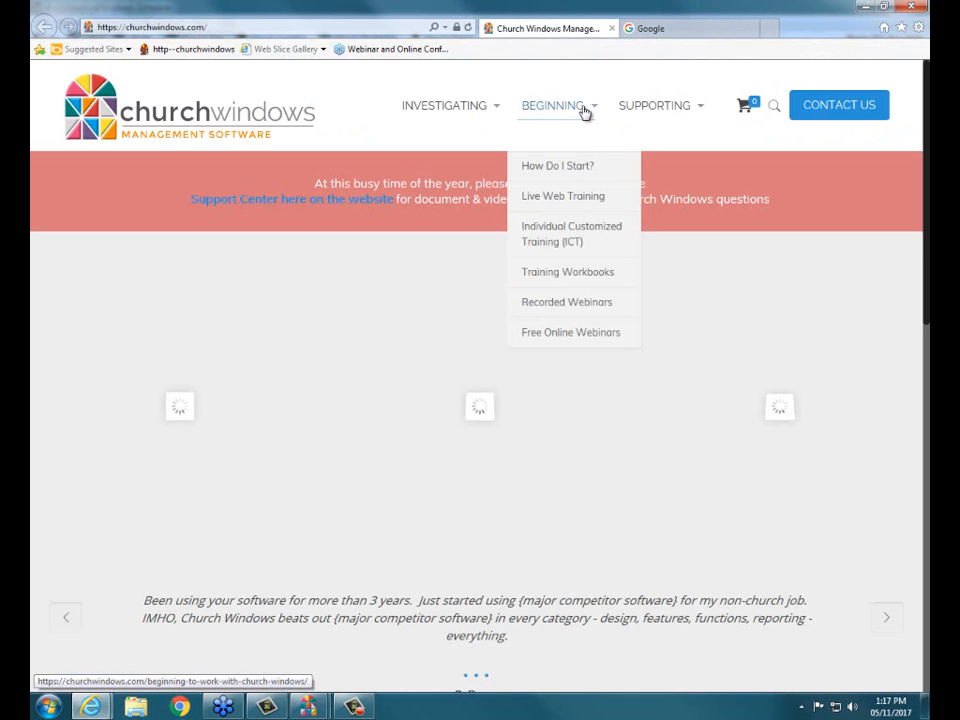
left_click(600, 277)
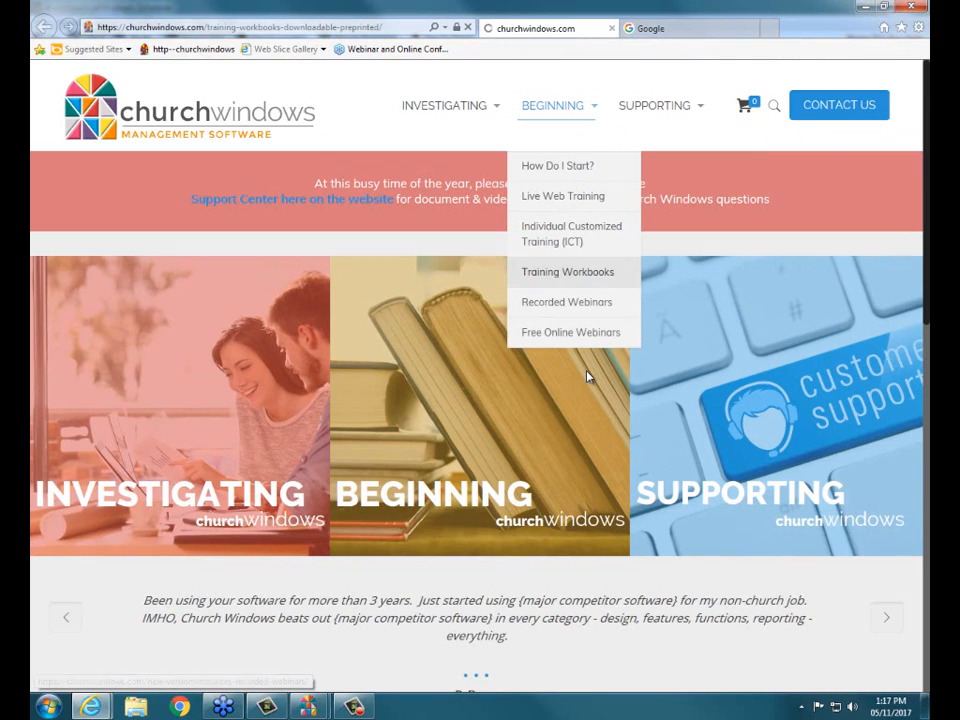
scroll(527, 371, "down", 3)
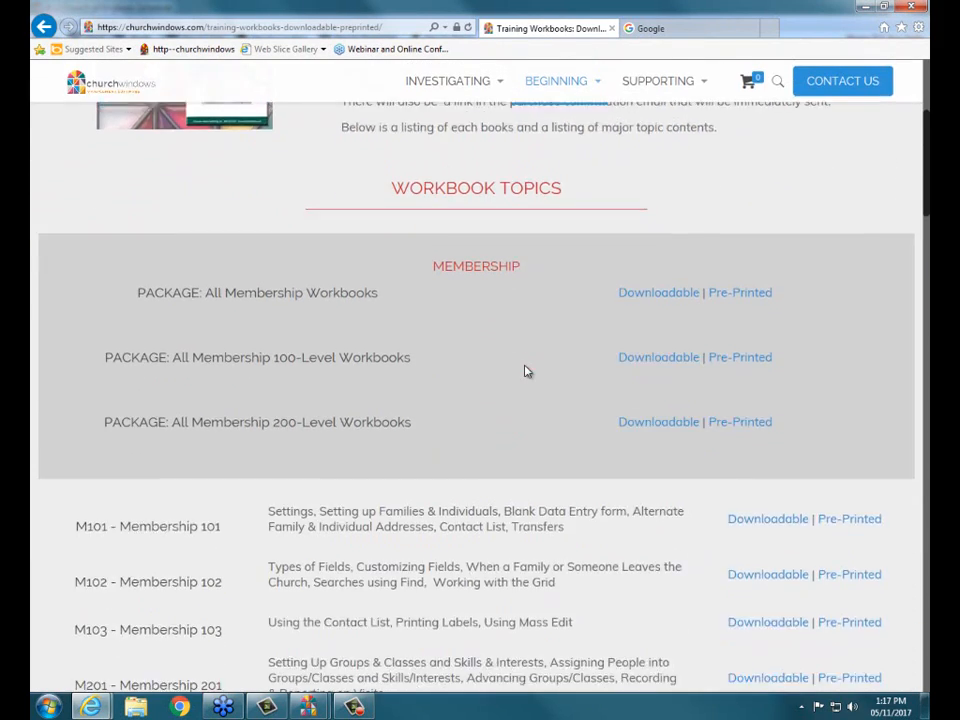
scroll(527, 371, "down", 7)
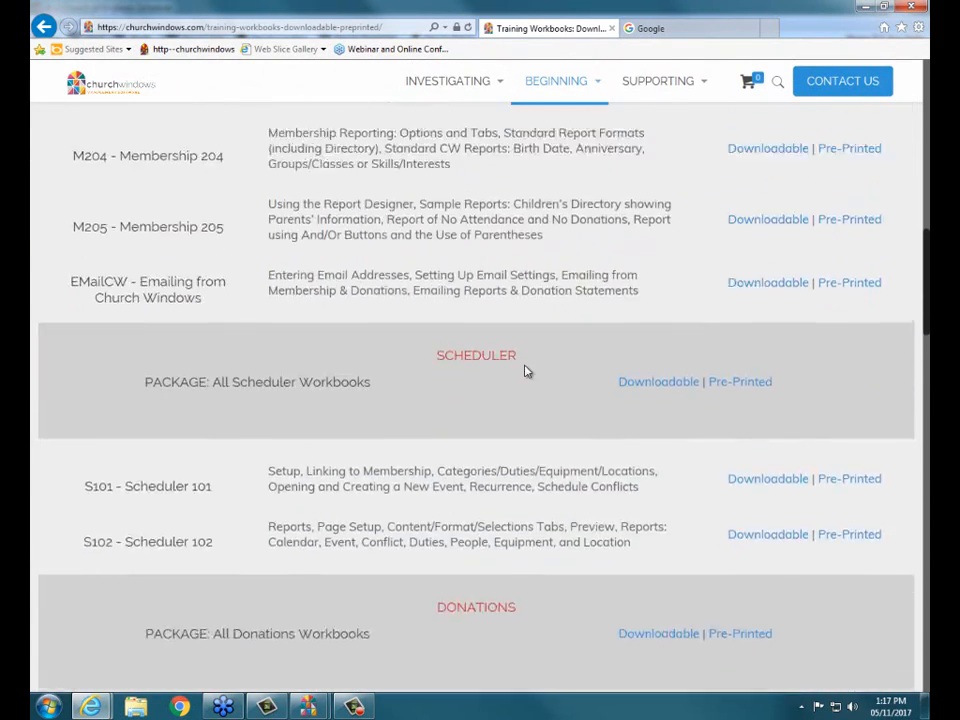
scroll(527, 371, "down", 1)
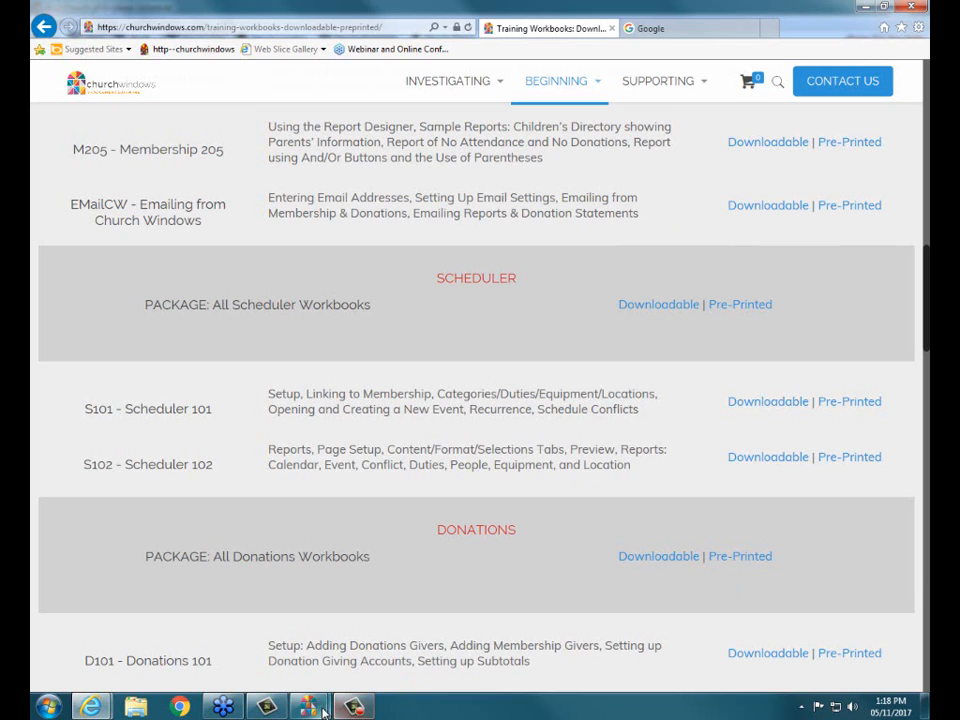
- Switch back to the Church Windows Scheduler and save a "test" event on Friday, September 8, 2017 from 4:00 PM to 6:00 PM
mouse_move(305, 707)
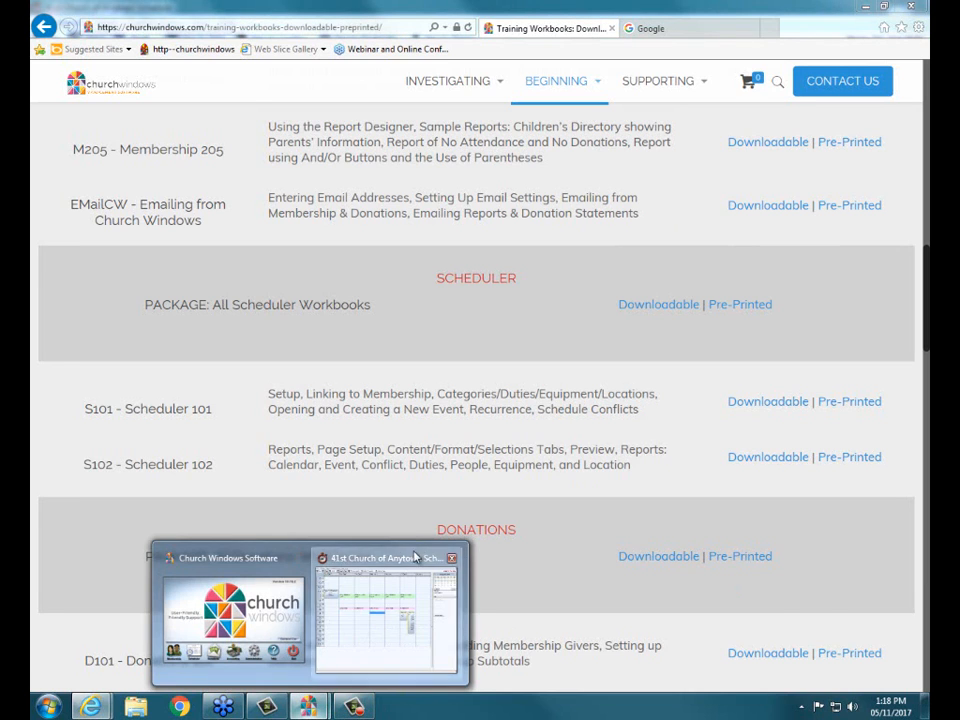
left_click(386, 612)
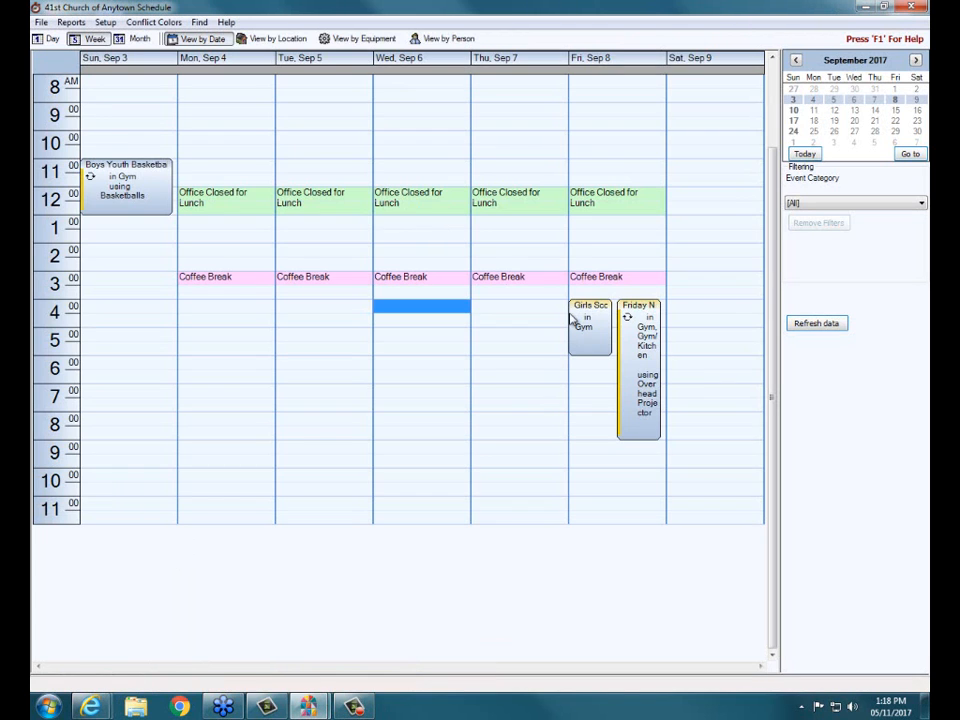
left_click(660, 308)
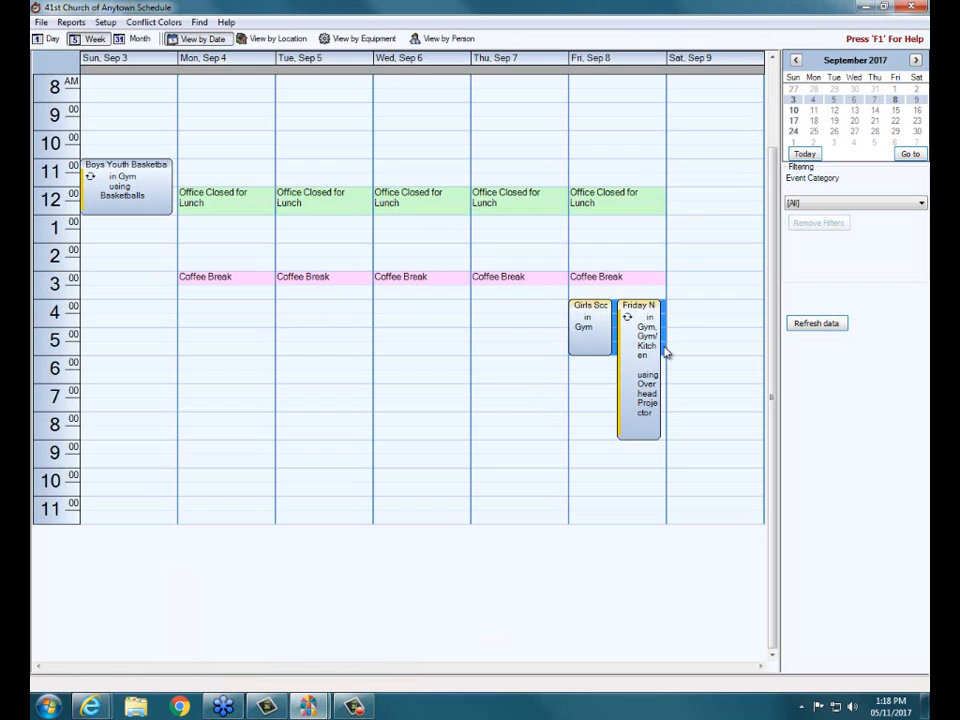
left_click_drag(660, 308, 665, 348)
double_click(665, 352)
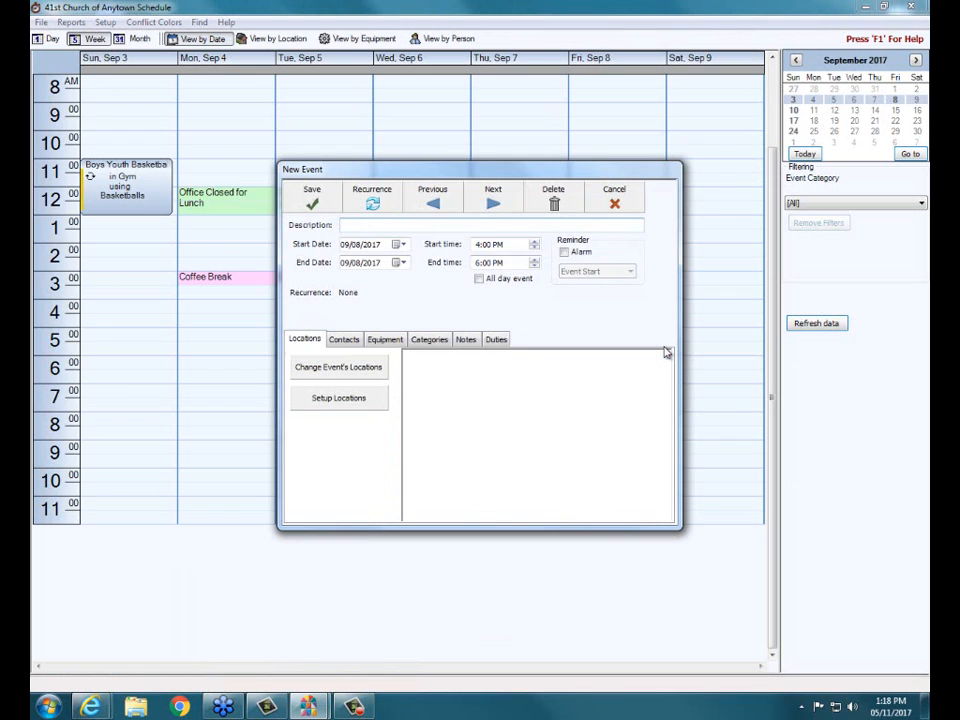
type("test")
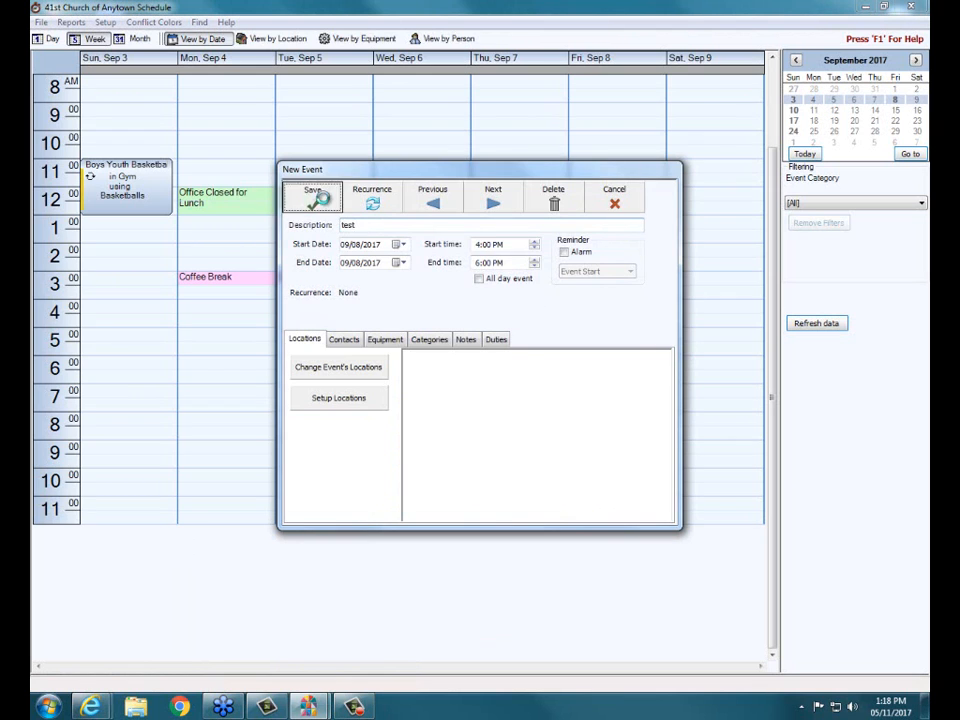
left_click(305, 197)
- Add another overlapping event named "test" on Friday, September 8, 2017 from 4:00 PM to 7:00 PM
left_click_drag(662, 305, 666, 381)
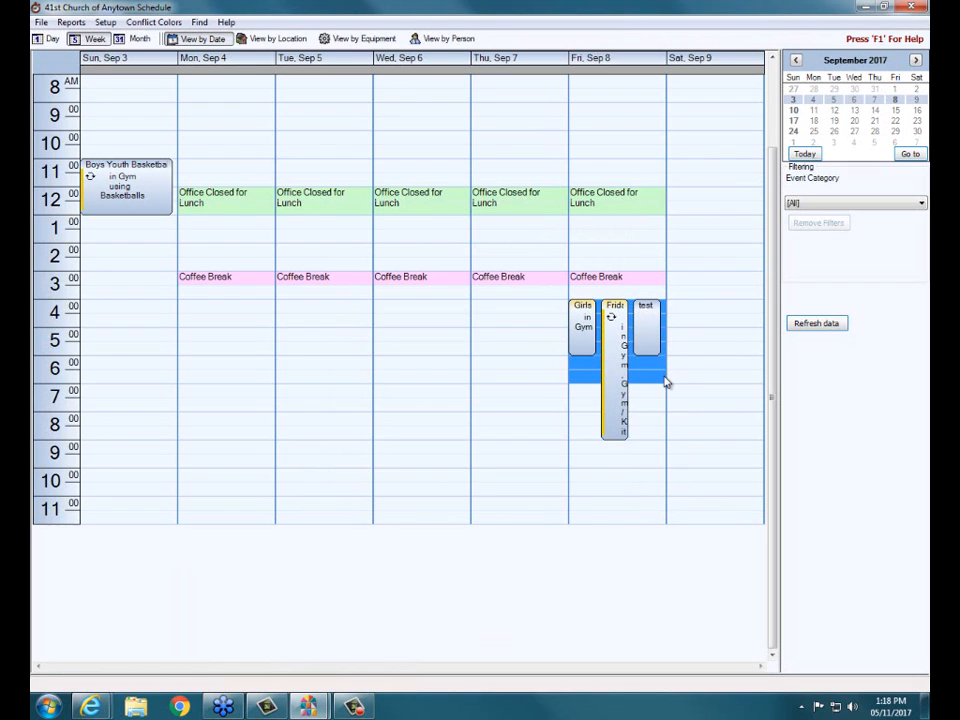
type("tes")
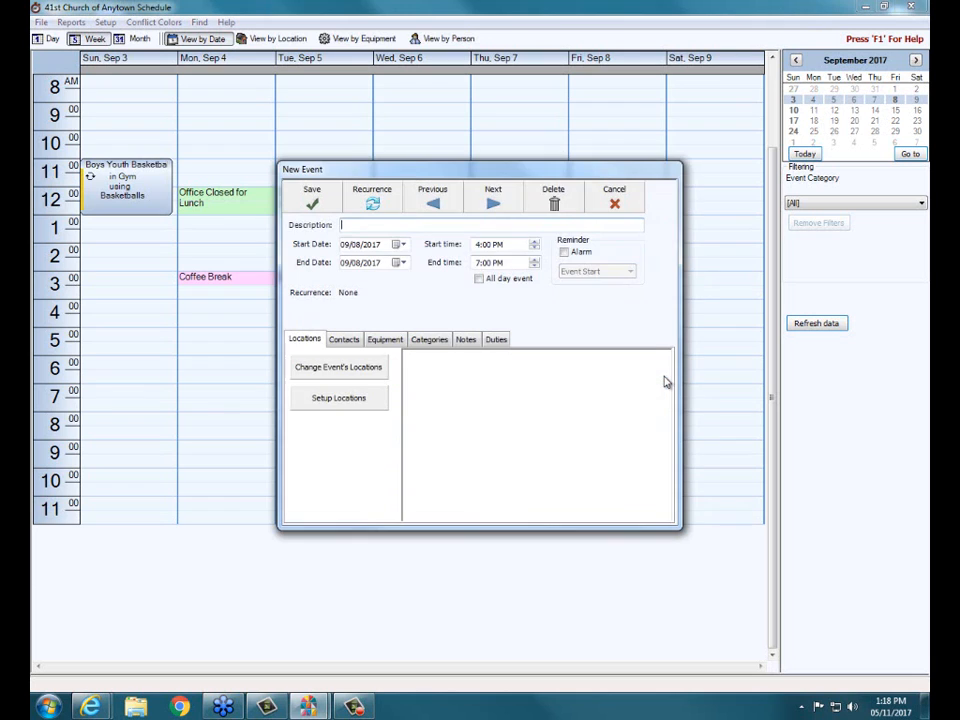
type("t")
left_click(307, 188)
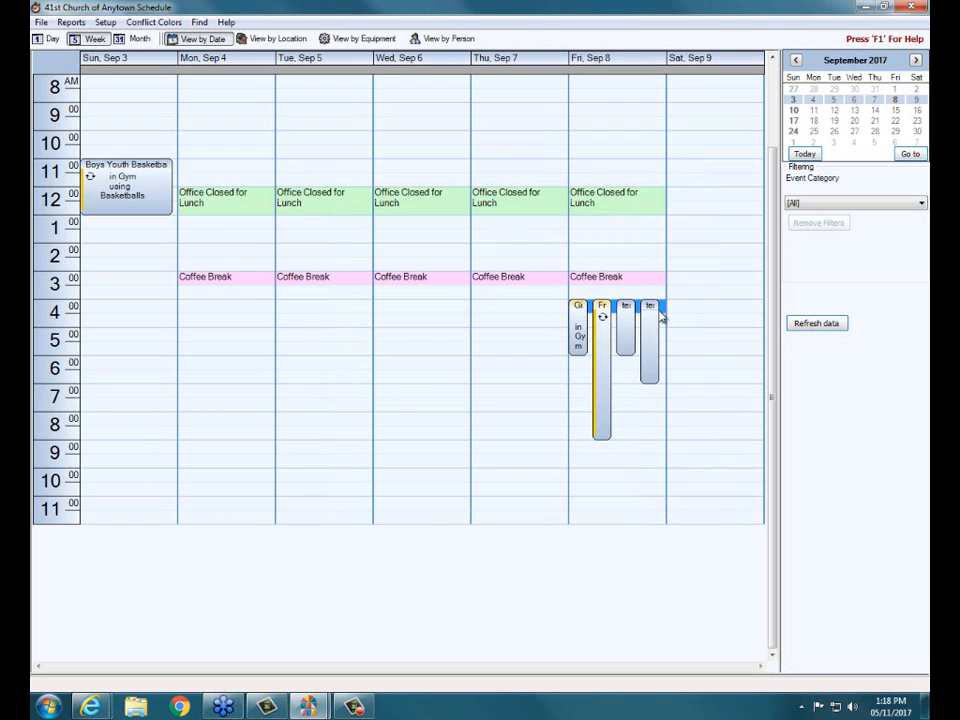
- Add a third overlapping "test" event on Friday, September 8, 2017 from 4:00 PM to 6:00 PM
left_click_drag(663, 313, 667, 350)
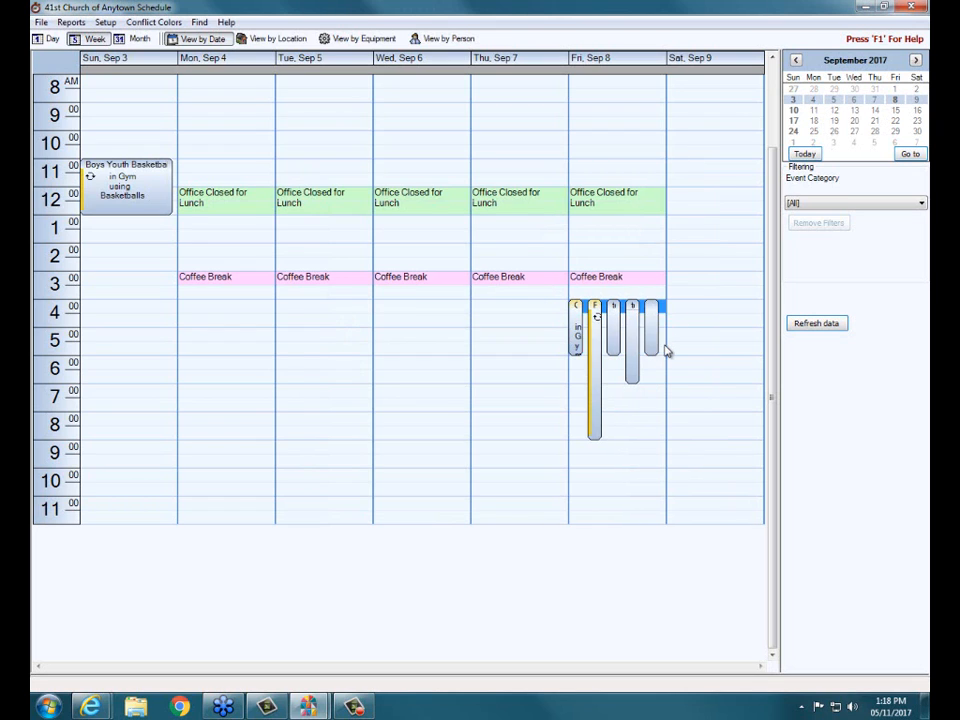
double_click(666, 350)
type("test")
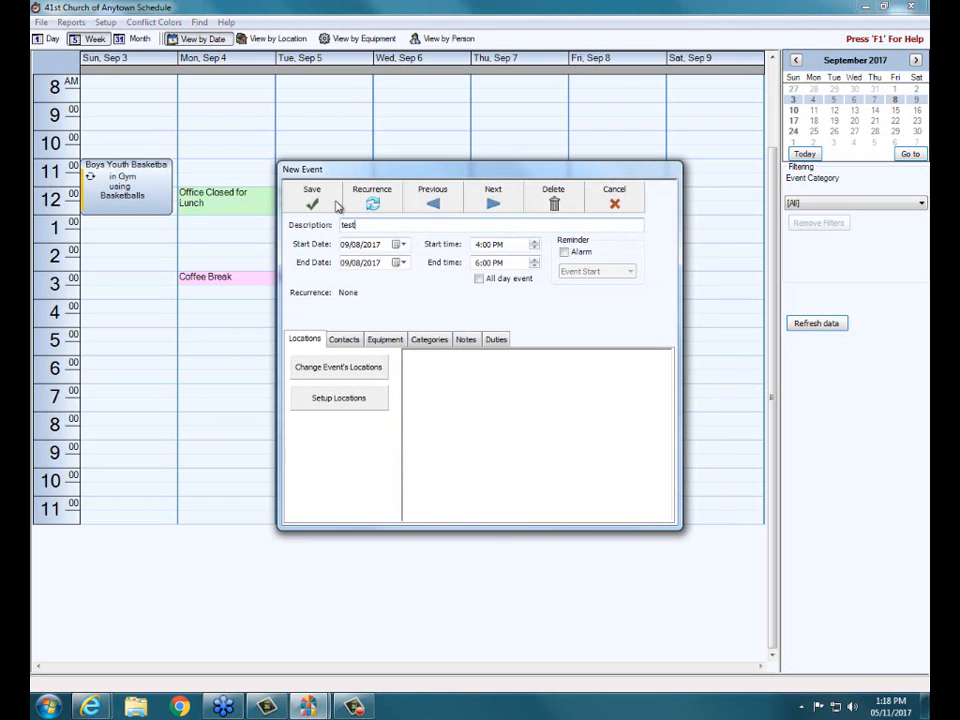
left_click(312, 196)
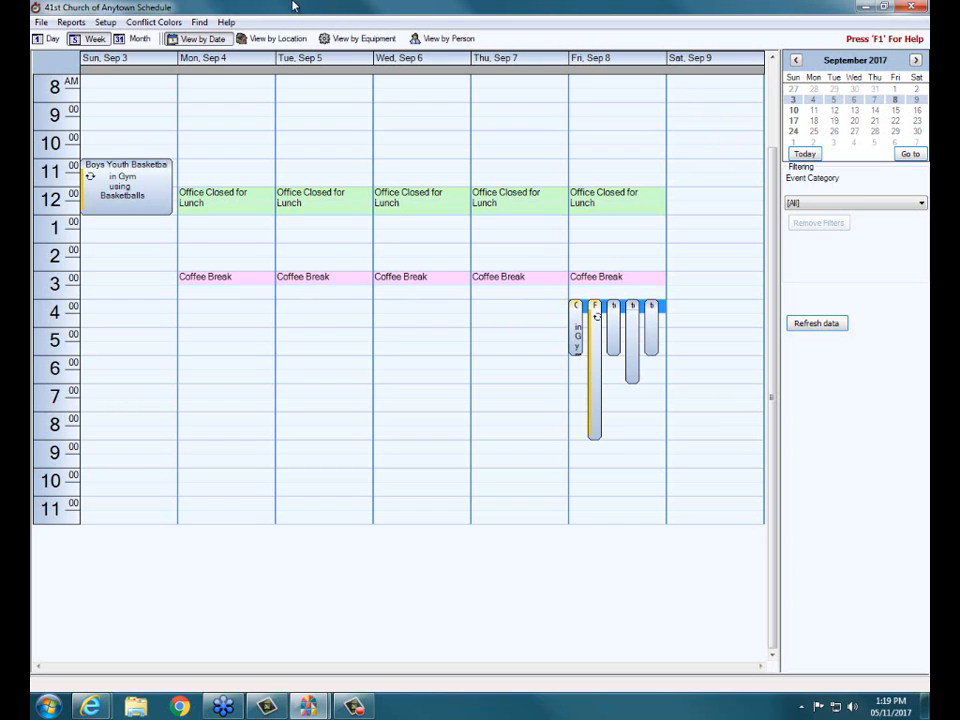
left_click(72, 22)
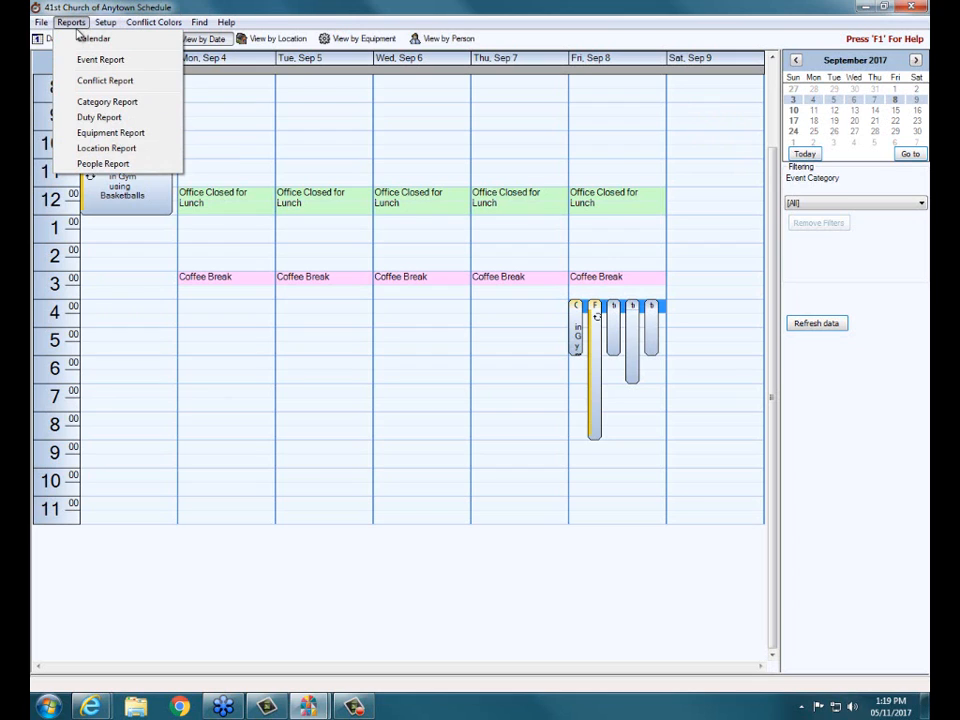
left_click(450, 117)
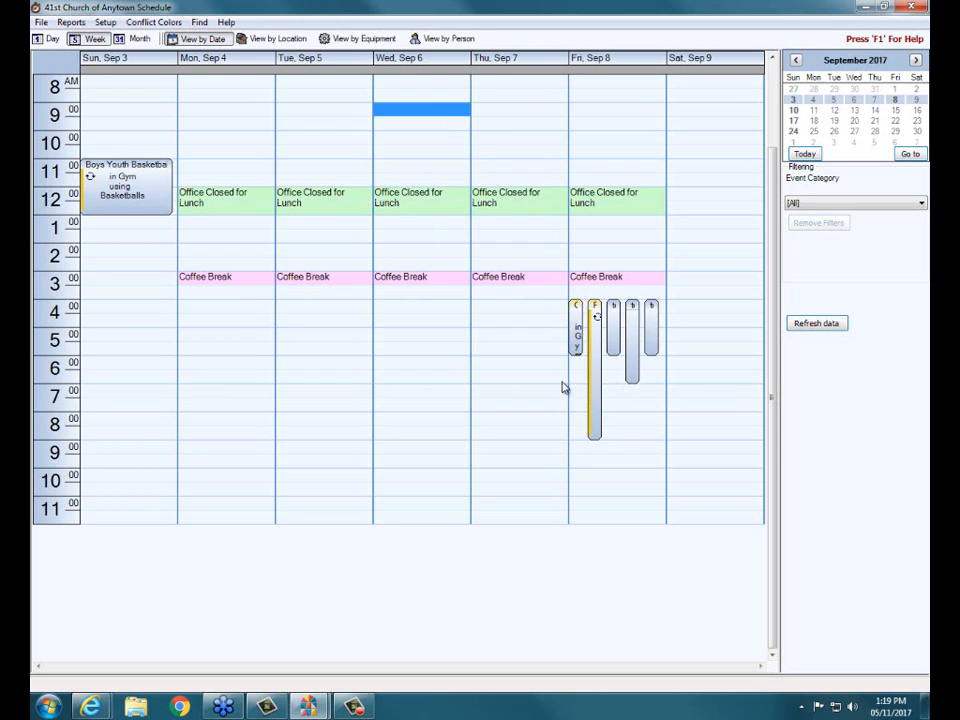
- Open the Girls Scouts event on September 8, enable its alarm to review the reminder time options, and close it without saving
double_click(574, 333)
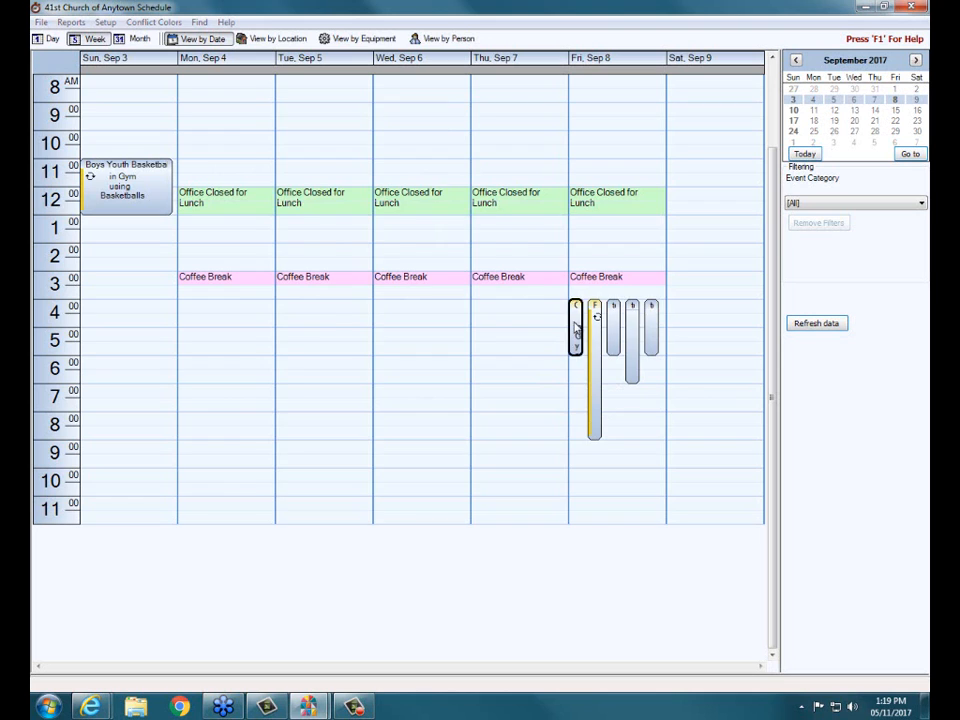
left_click(564, 252)
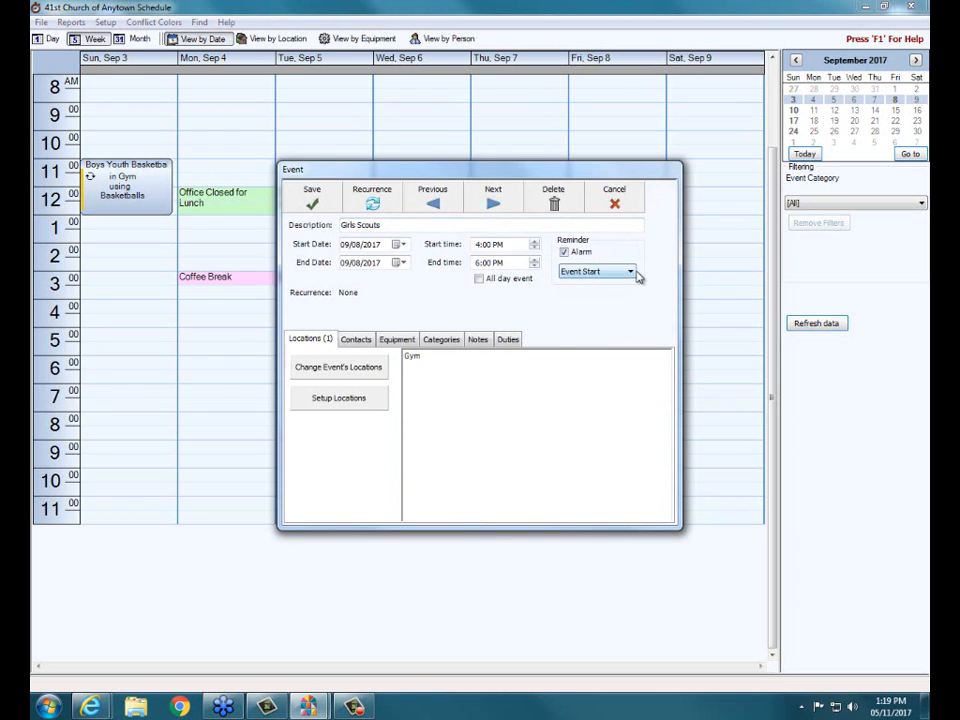
left_click(631, 272)
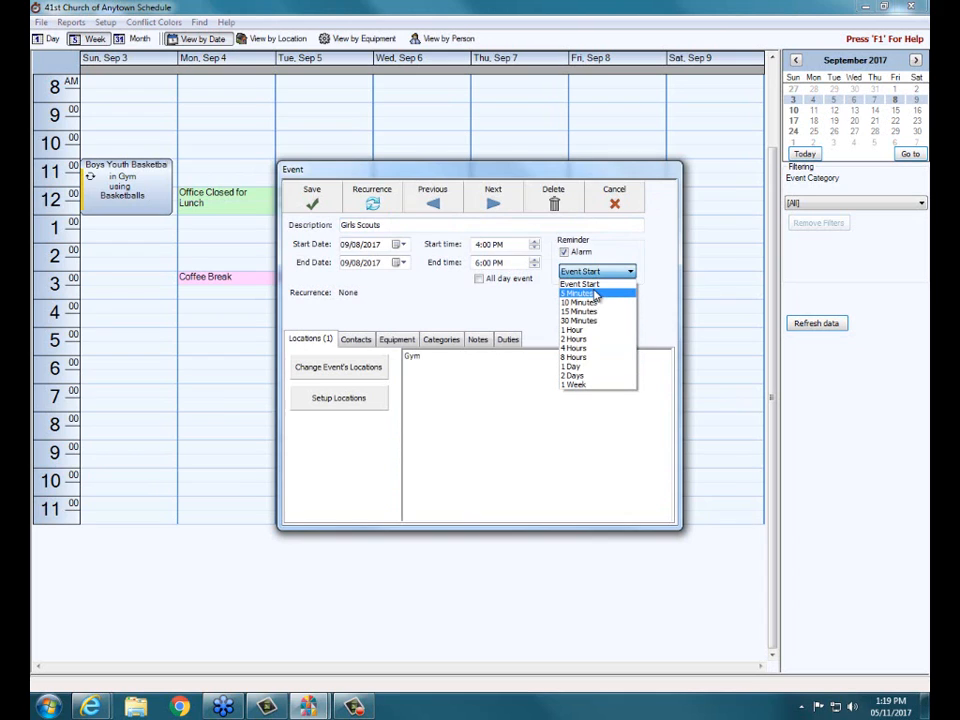
left_click(497, 297)
left_click(564, 254)
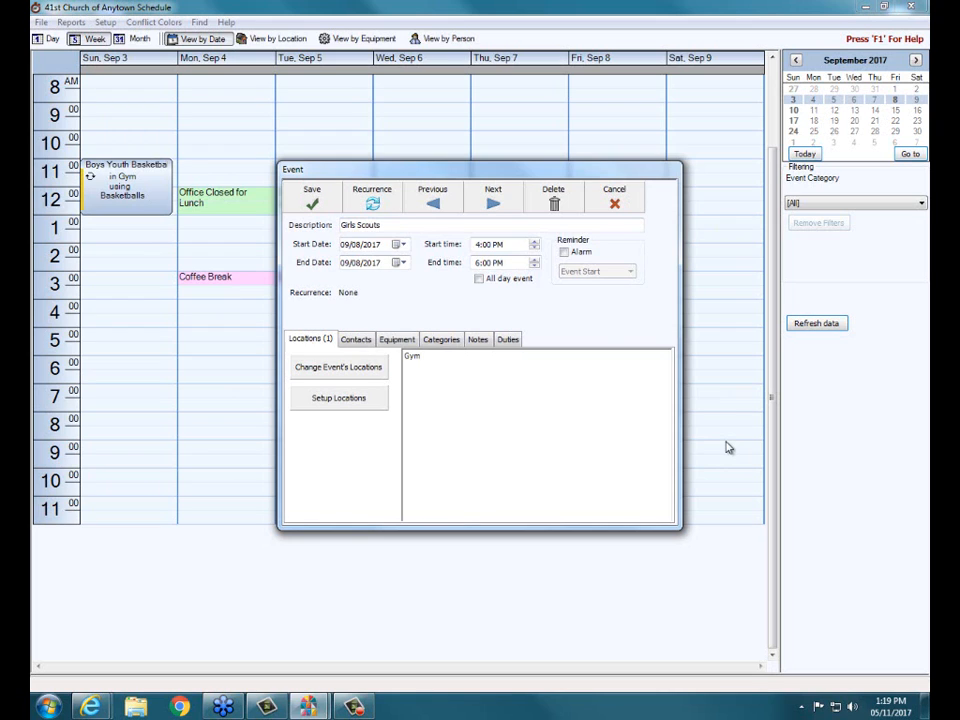
left_click(566, 254)
left_click(629, 274)
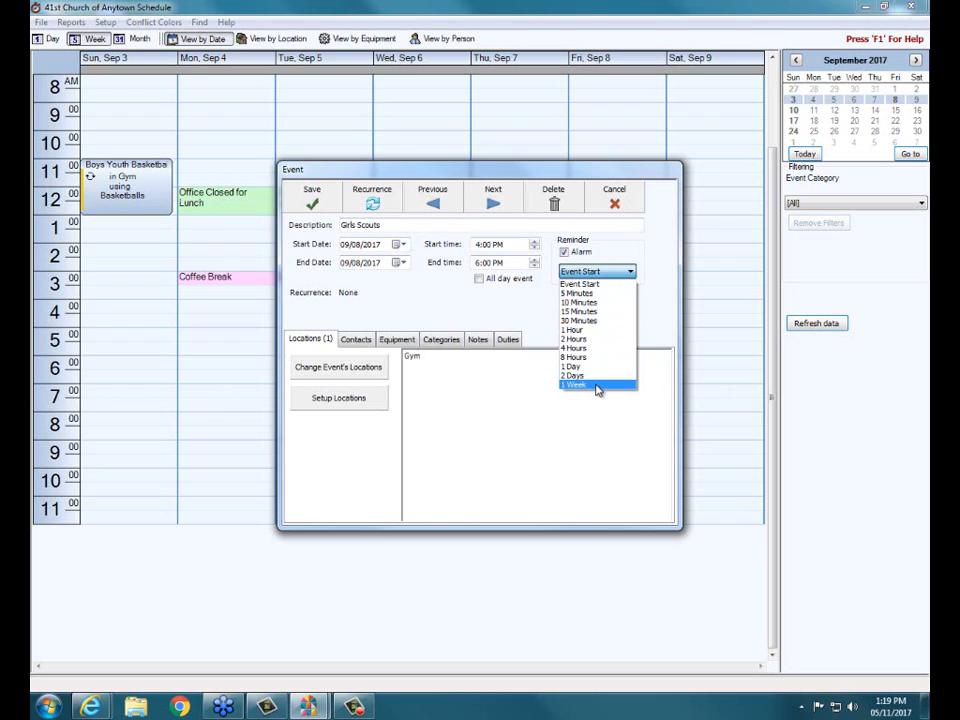
left_click(660, 295)
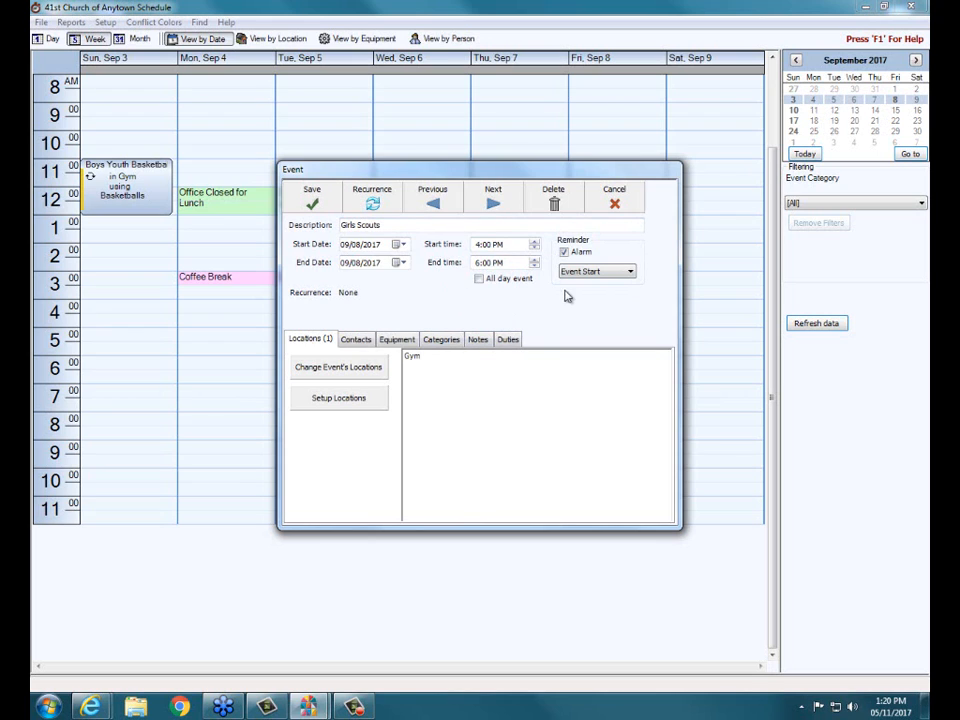
left_click(535, 243)
left_click(611, 195)
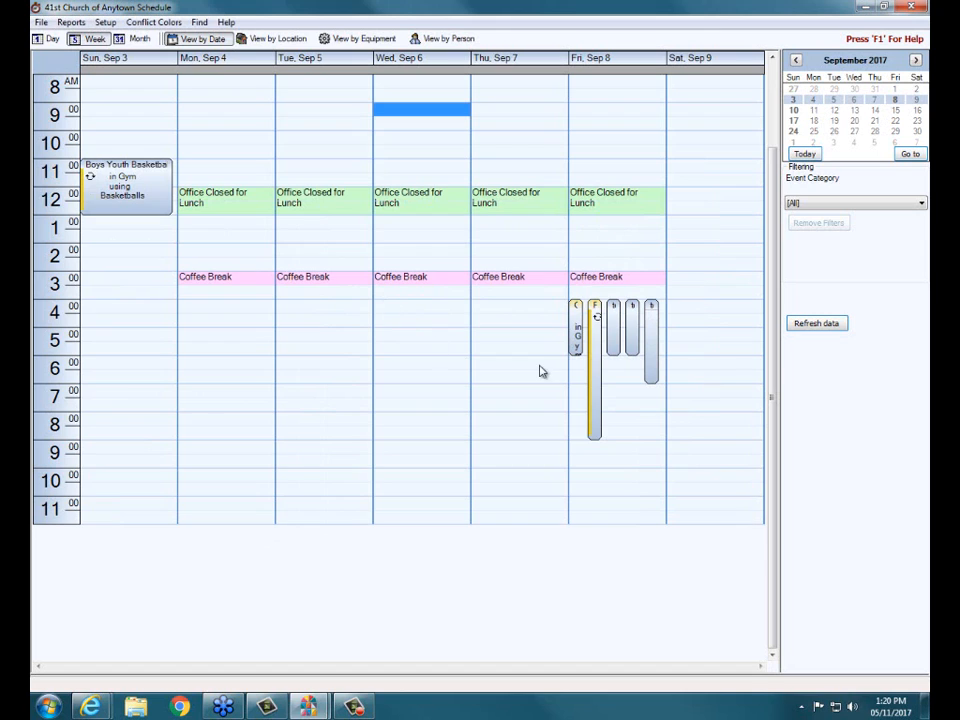
left_click(389, 252)
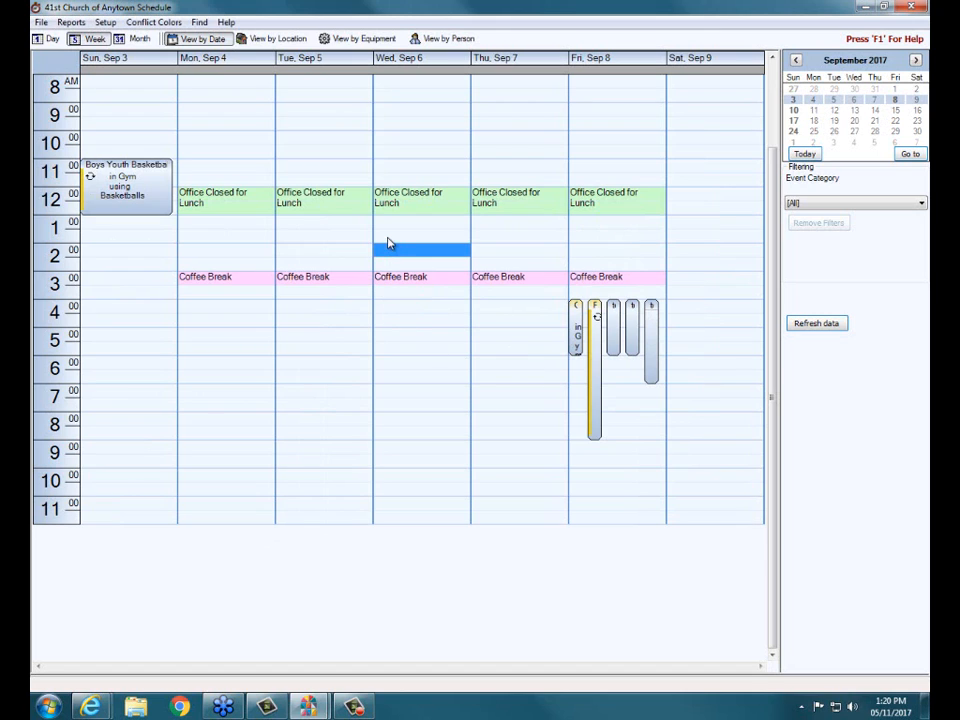
left_click_drag(388, 240, 391, 266)
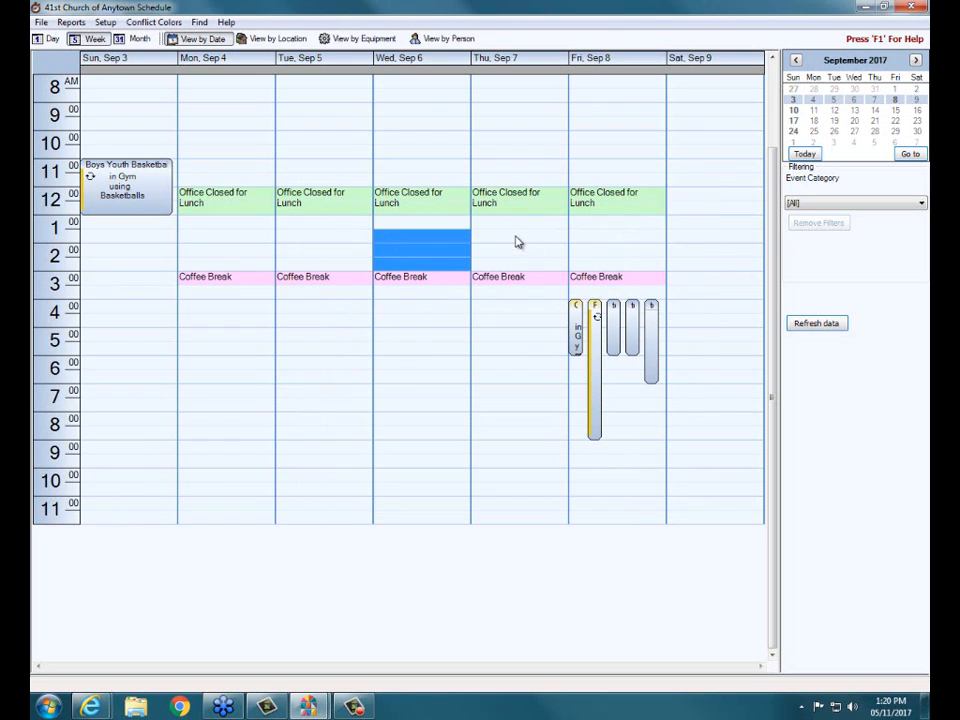
left_click_drag(516, 236, 519, 268)
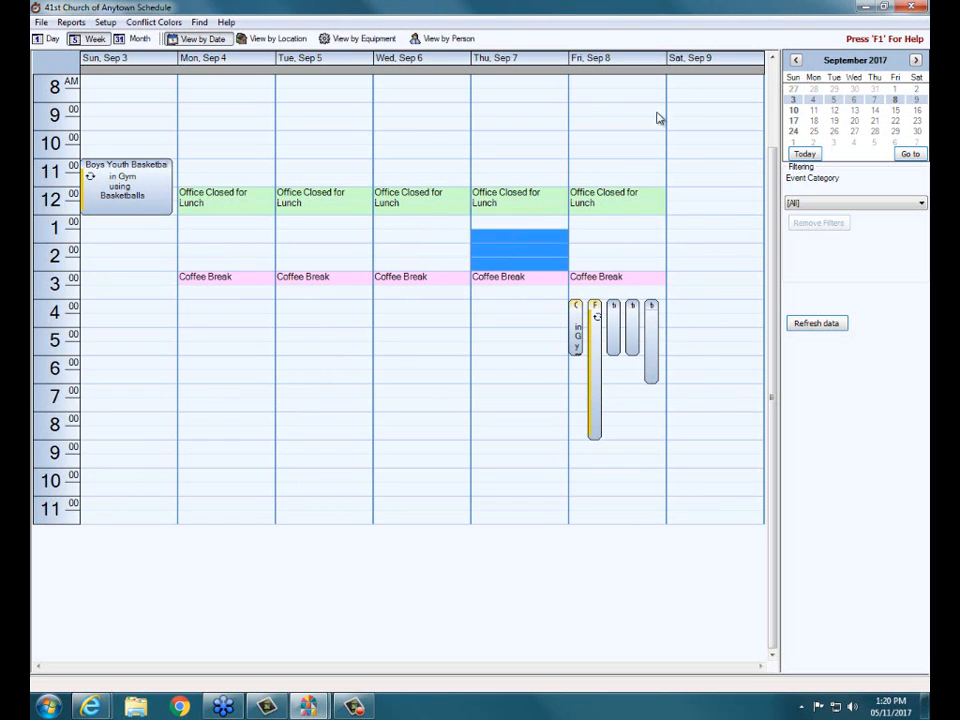
- Go to today's week and start a new event on May 11, 2017 from 1:21 PM to 3:00 PM with an alarm at event start
left_click(802, 154)
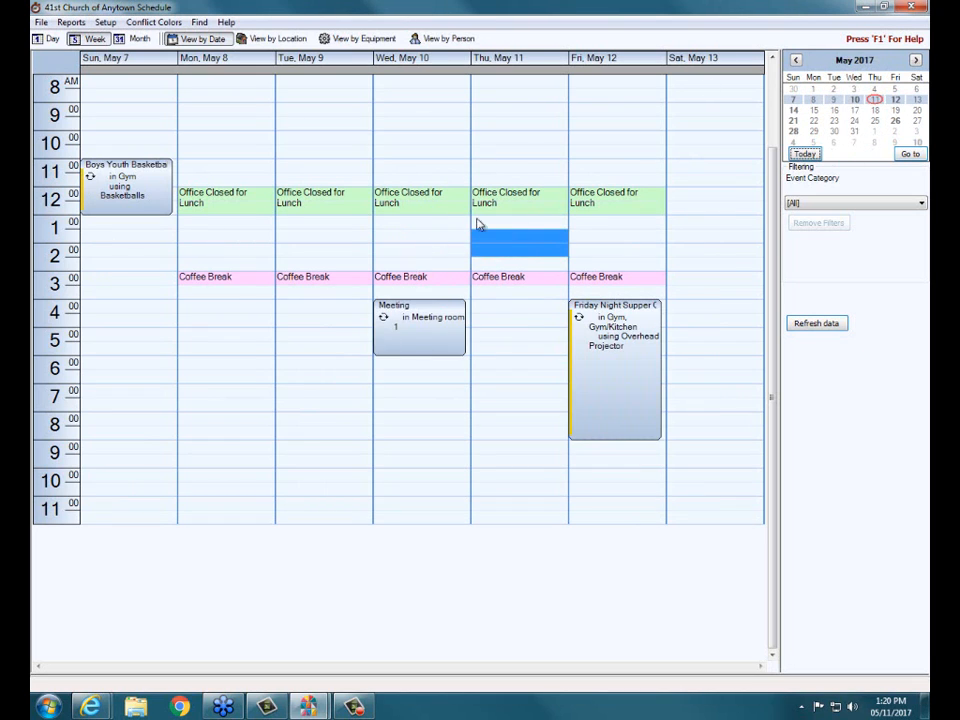
left_click(498, 247)
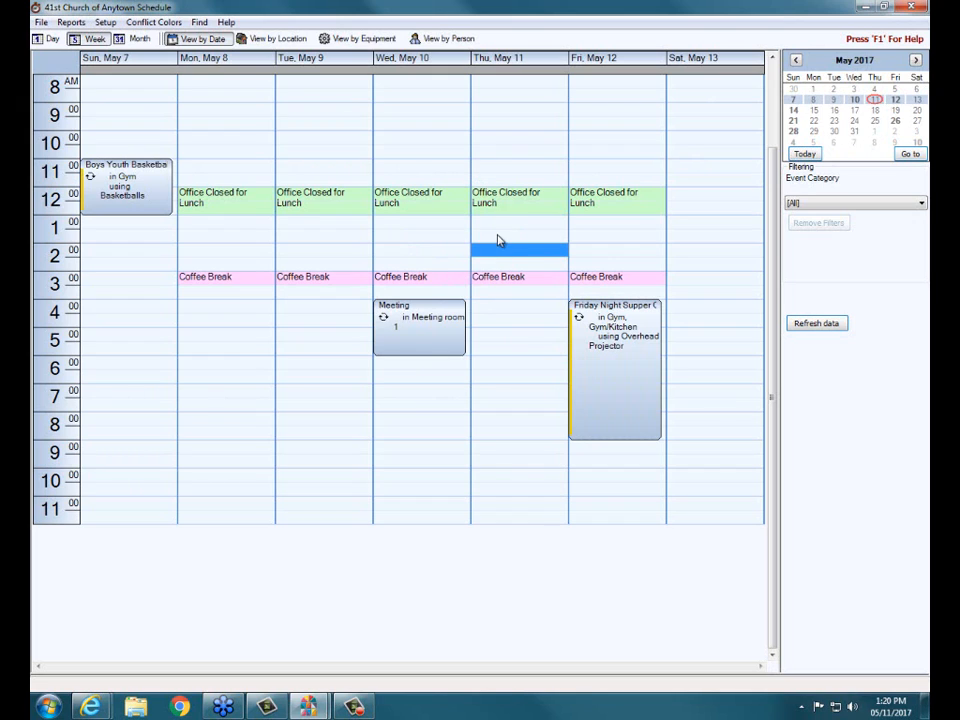
left_click(497, 235)
left_click_drag(497, 238, 501, 269)
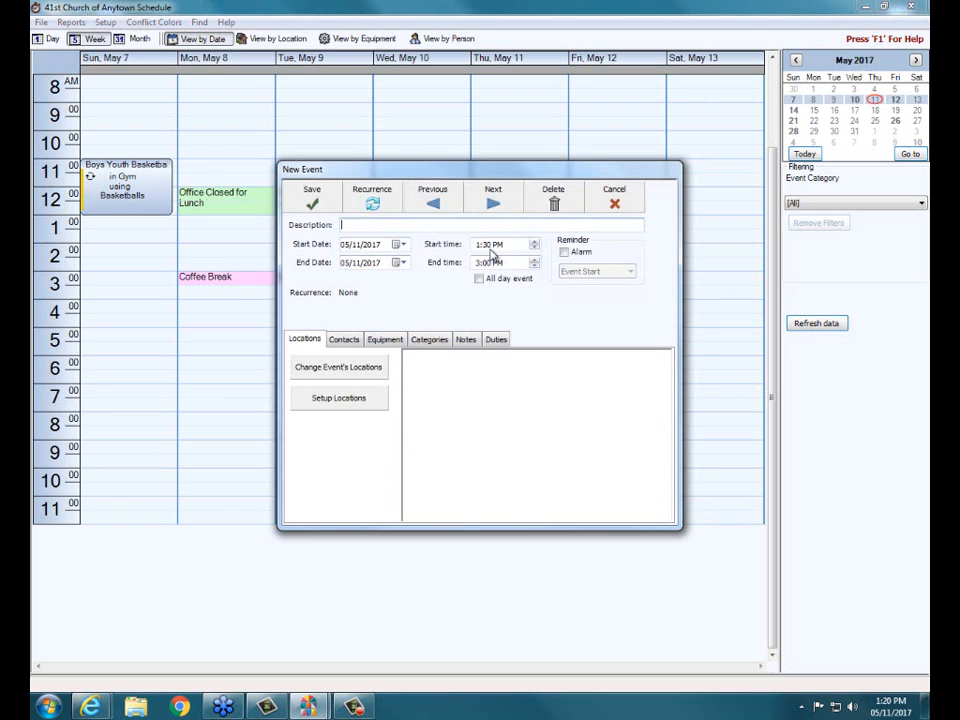
left_click(535, 245)
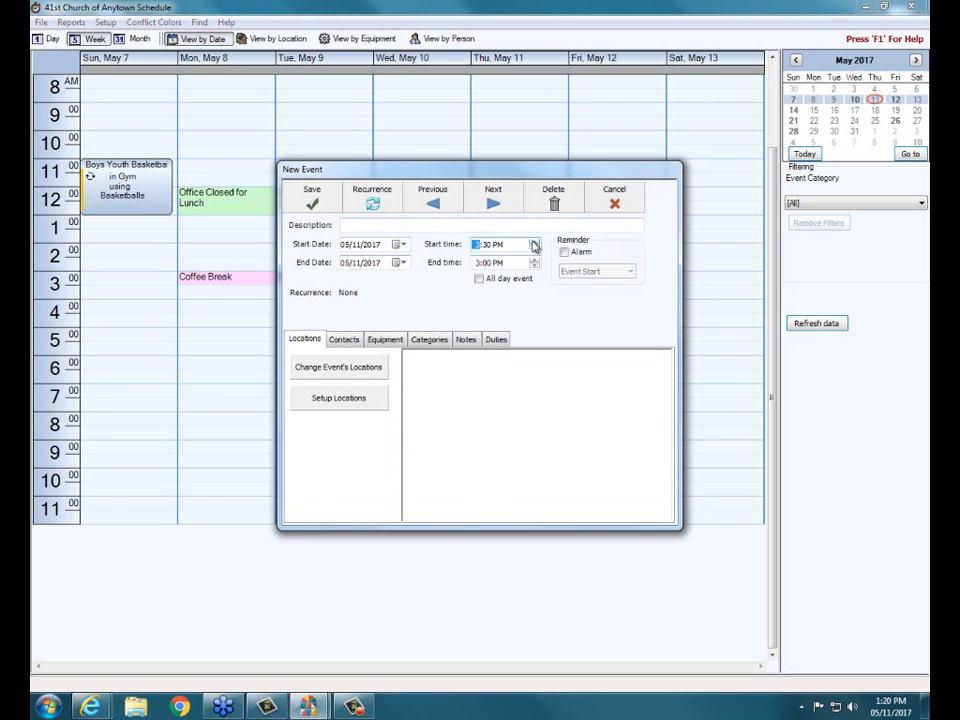
left_click(486, 245)
left_click(533, 251)
left_click(563, 252)
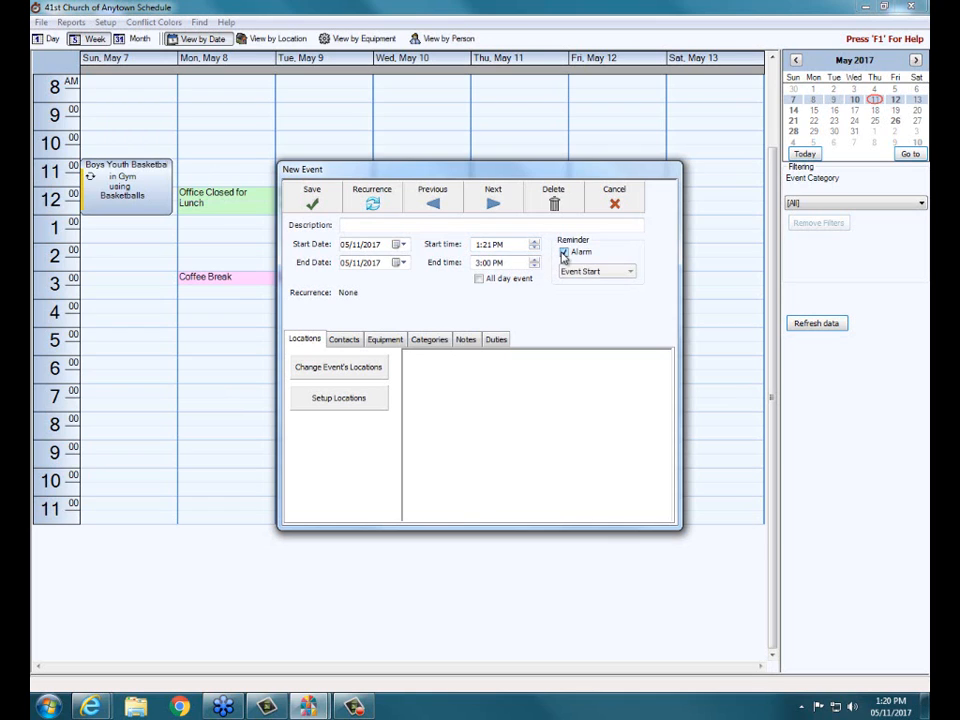
- Describe the new May 11 event as "test" and save it
left_click(312, 202)
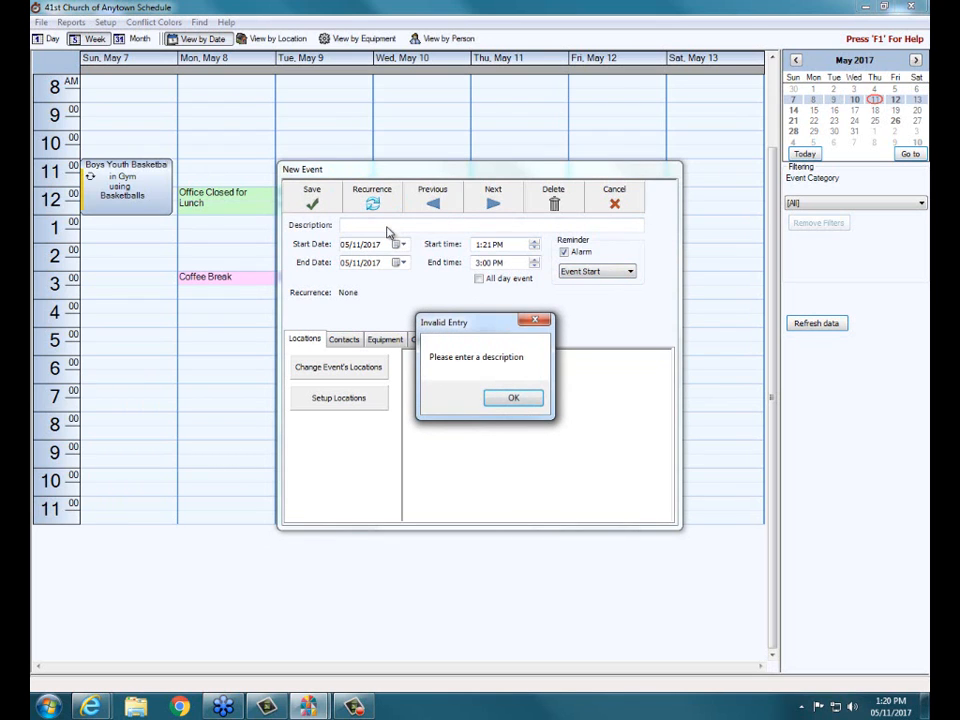
left_click(514, 398)
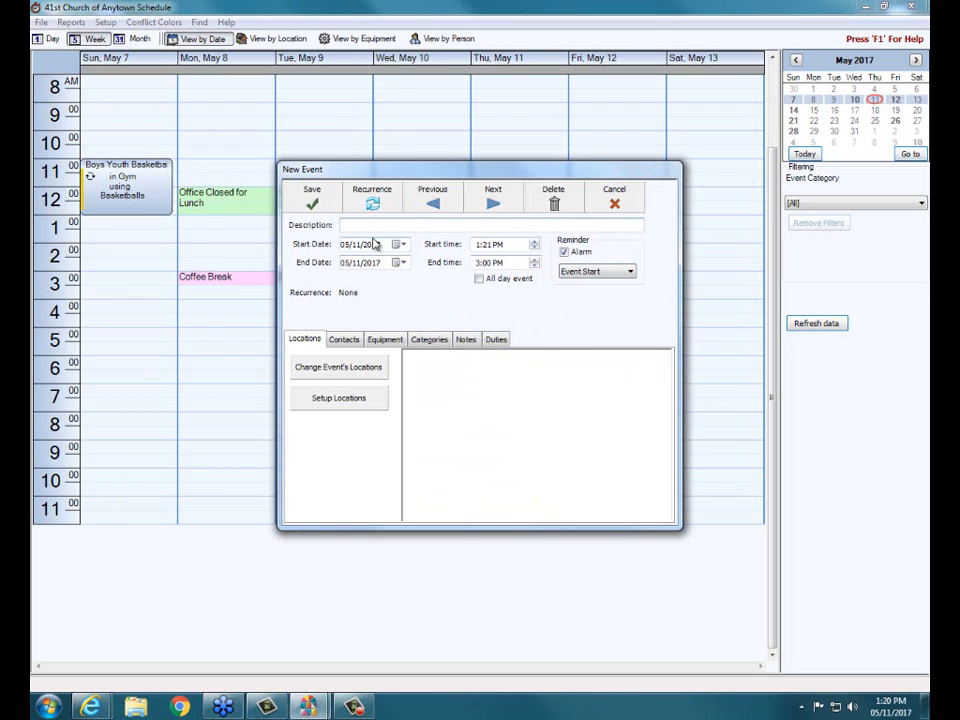
type("test")
left_click(311, 195)
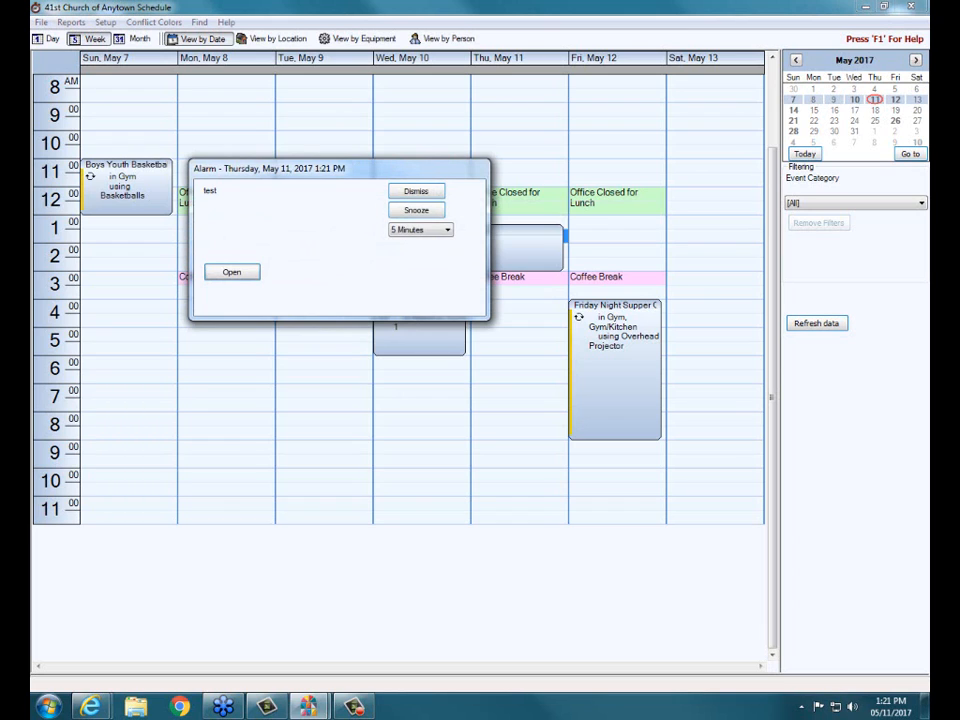
- Examine the snooze durations in the "test" alarm, view its event details, and close the event without changes
left_click(448, 232)
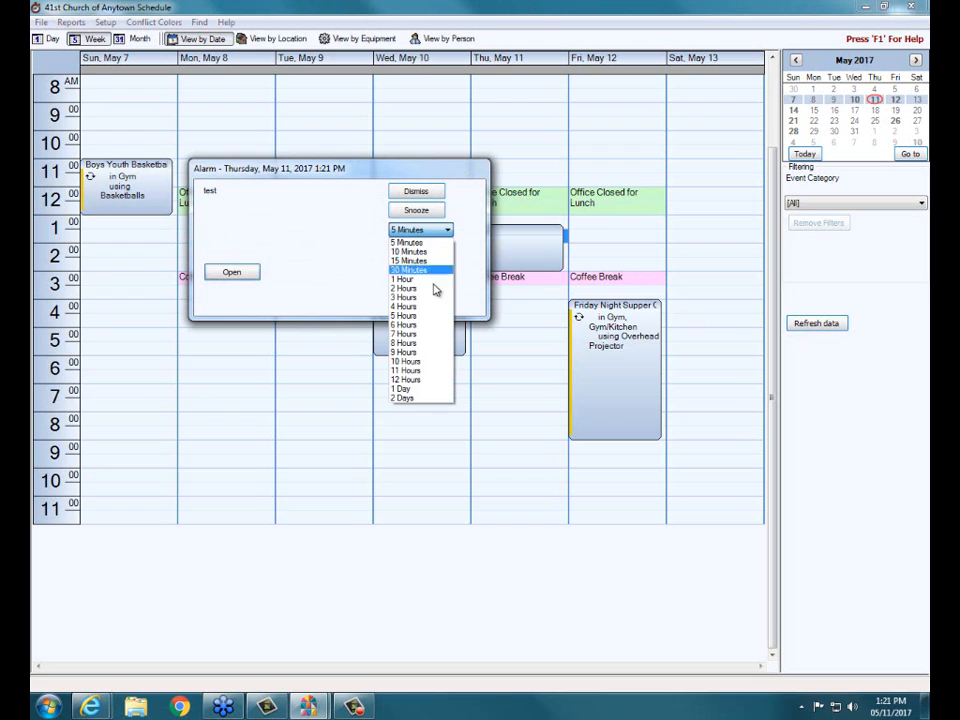
left_click(240, 282)
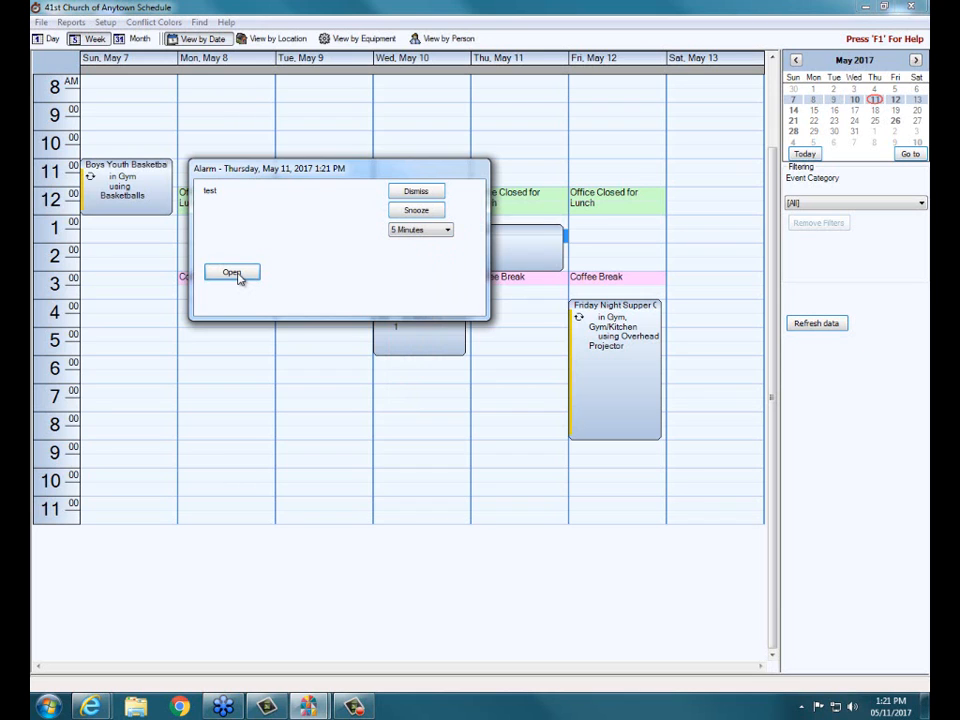
left_click(236, 277)
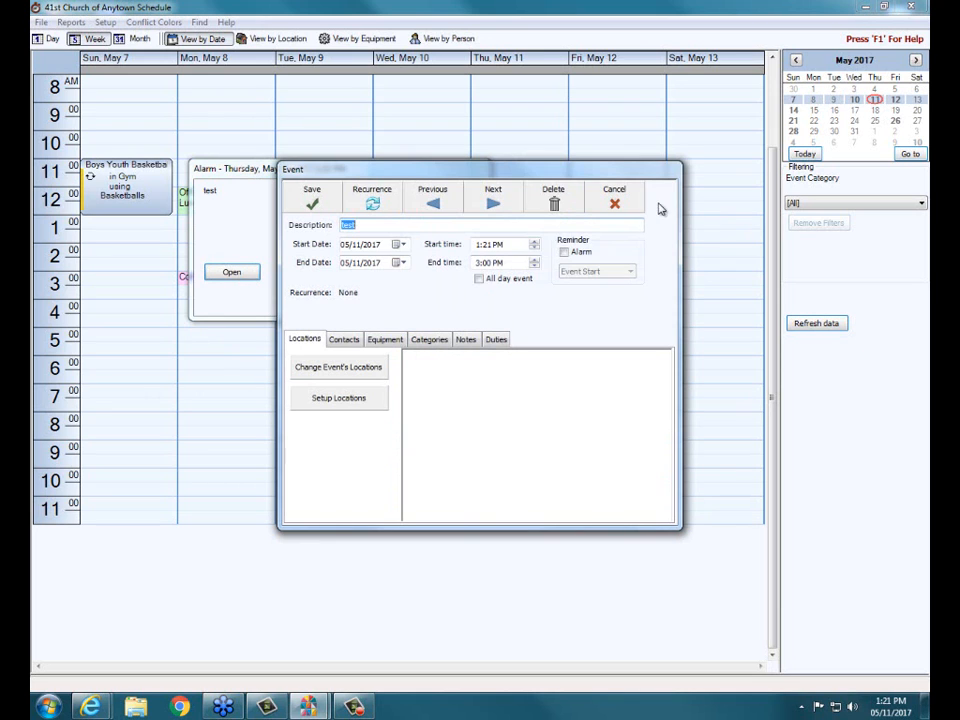
left_click(614, 200)
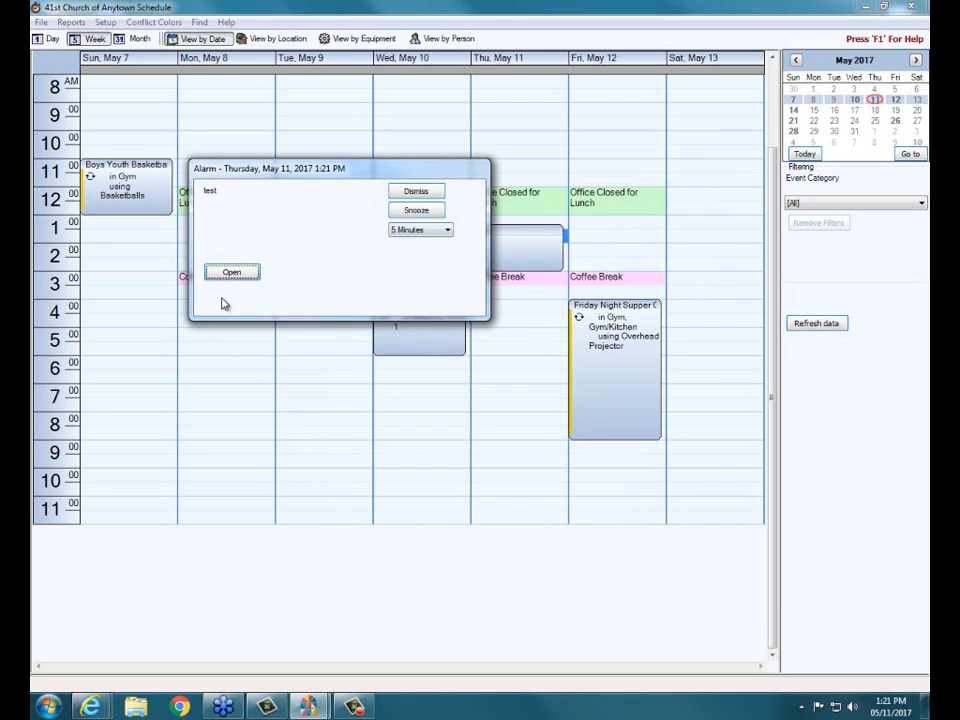
- Dismiss the alarm for the "test" event
left_click(410, 194)
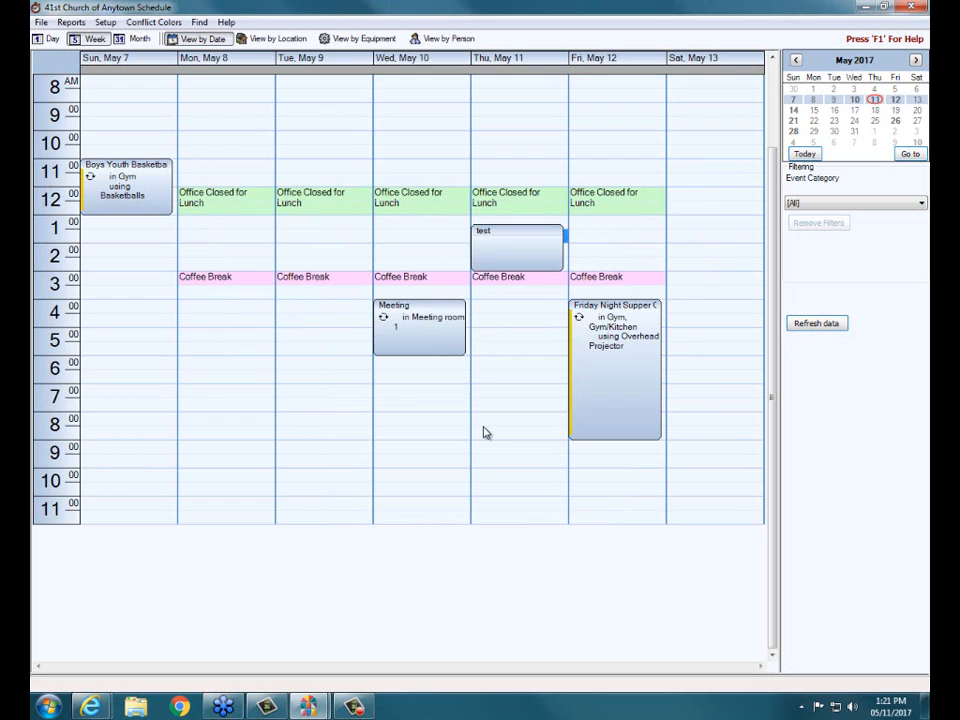
- Open the Calendar report options, review the criteria for selecting which events print, and close them without printing
left_click(70, 23)
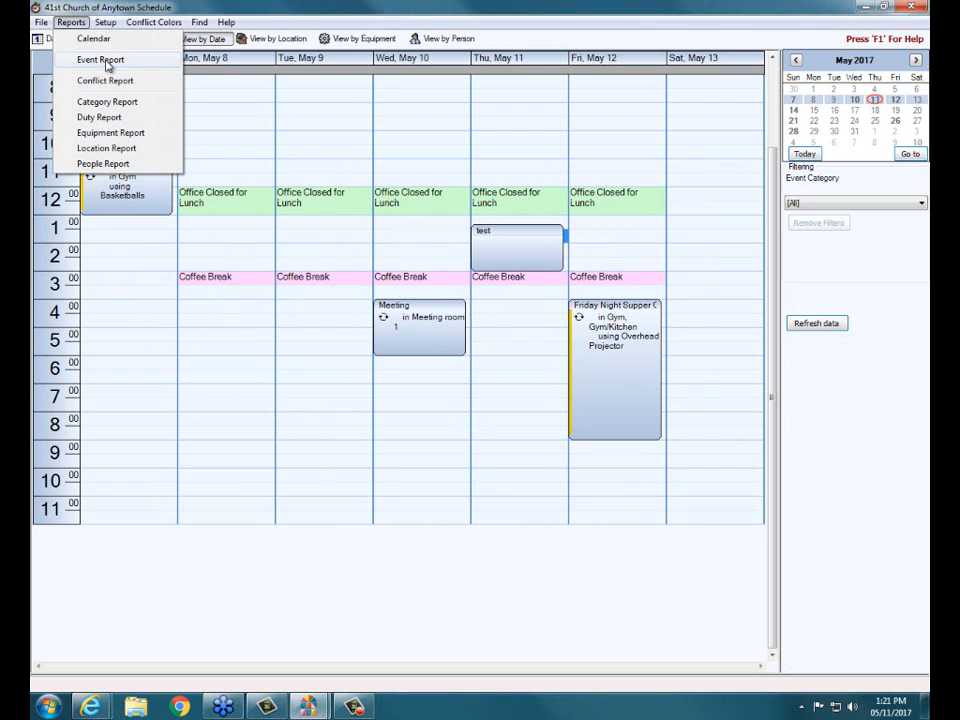
left_click(102, 39)
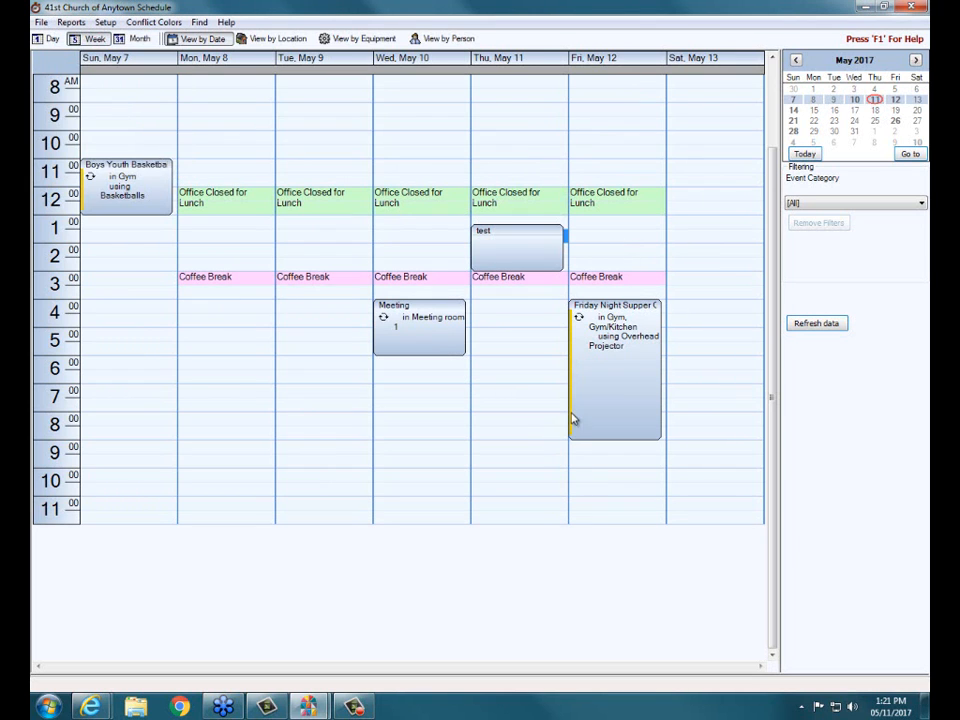
left_click(489, 233)
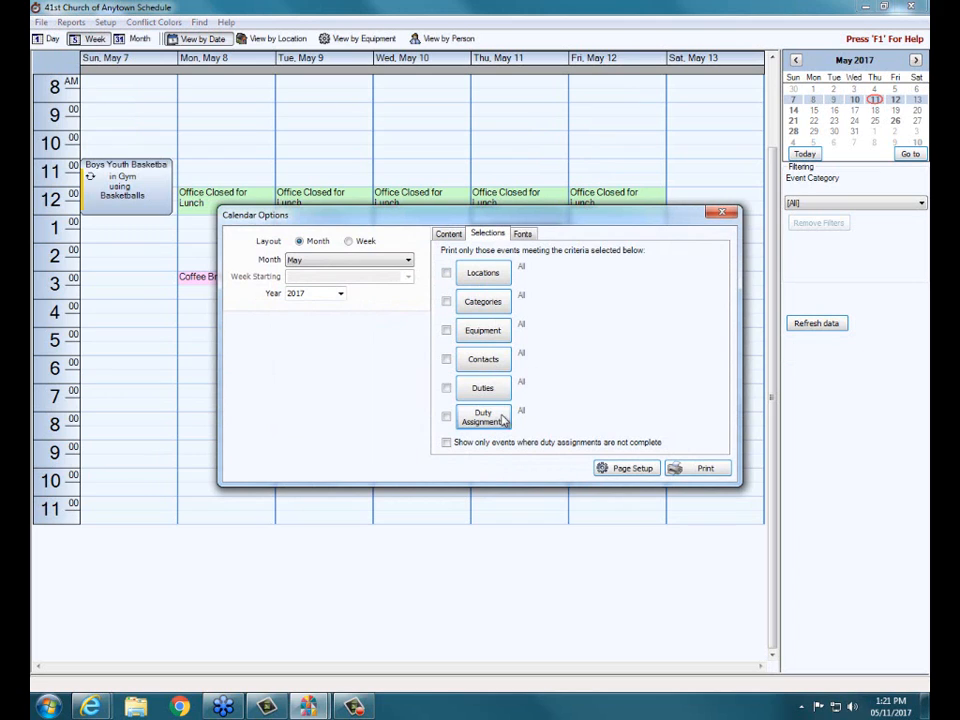
left_click(720, 214)
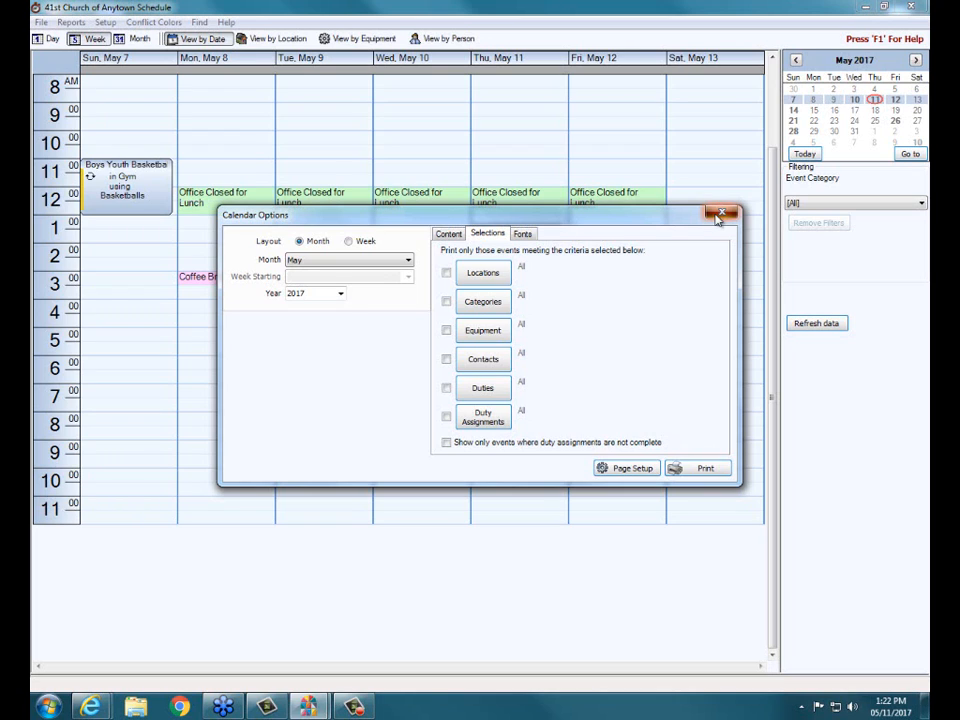
left_click(719, 214)
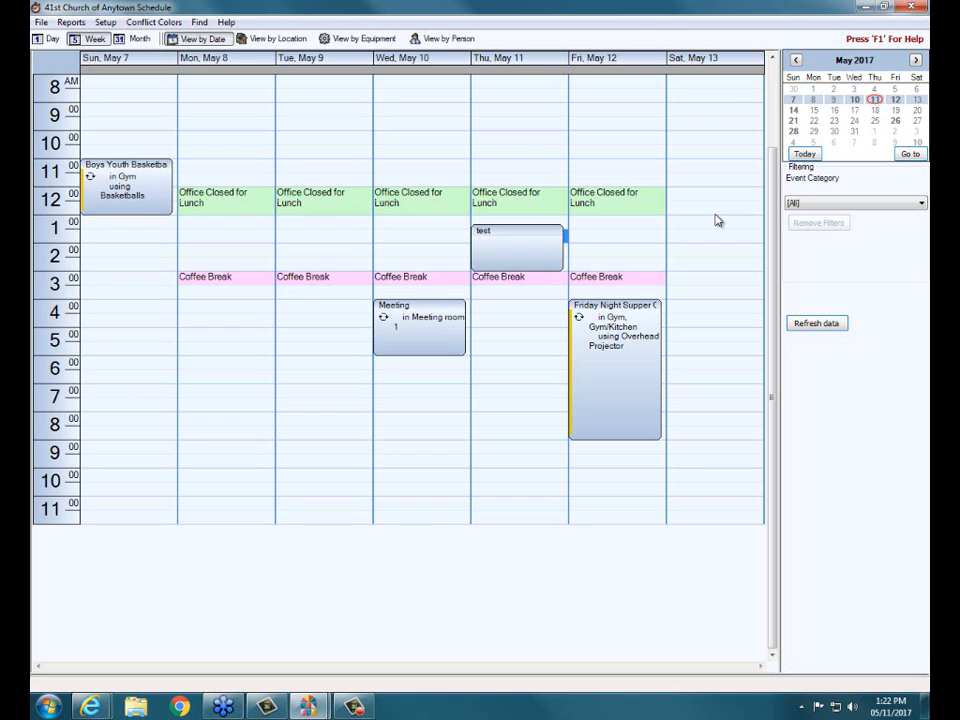
- Switch to the Google page in Internet Explorer and close it to return to the Training Workbooks page
left_click(89, 707)
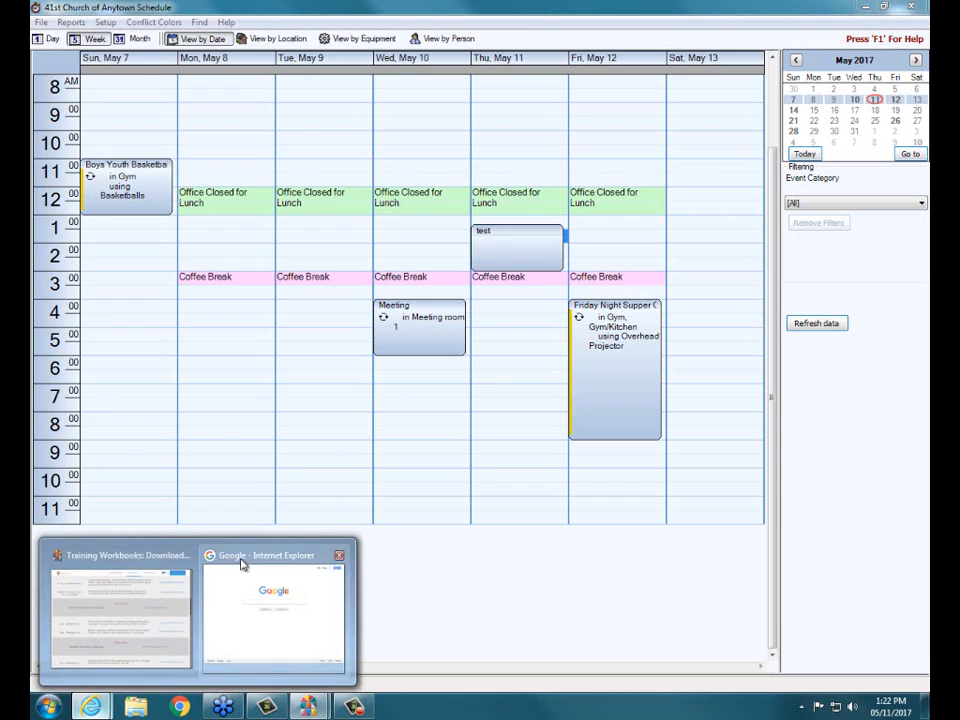
left_click(242, 570)
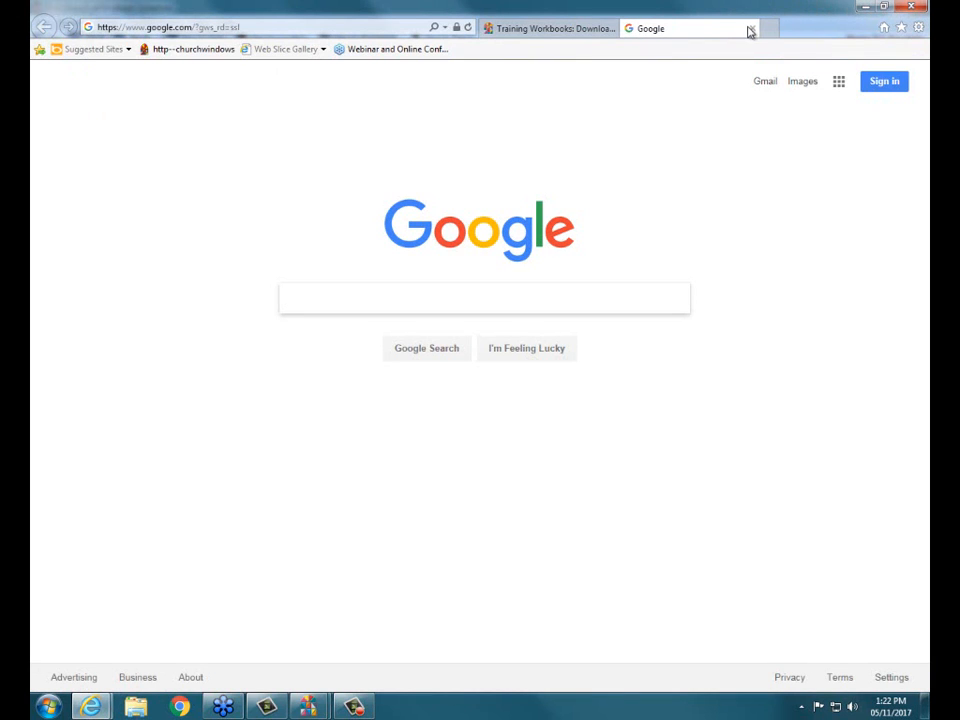
left_click(751, 31)
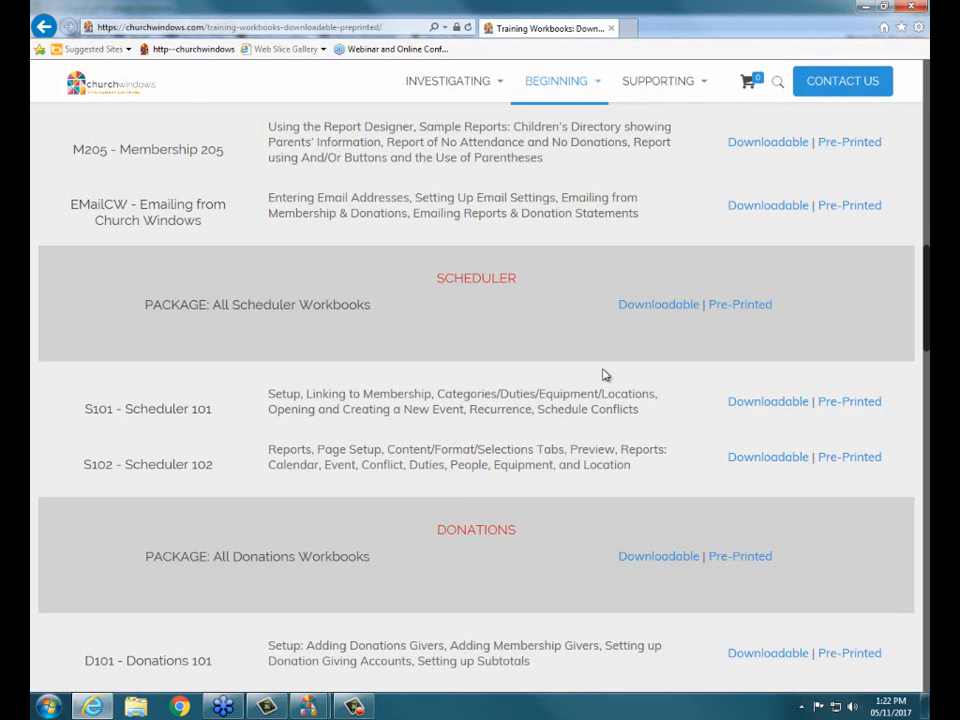
- Open the Free Online Webinars page on the Church Windows website
scroll(537, 232, "up", 3)
scroll(537, 232, "up", 2)
mouse_move(600, 84)
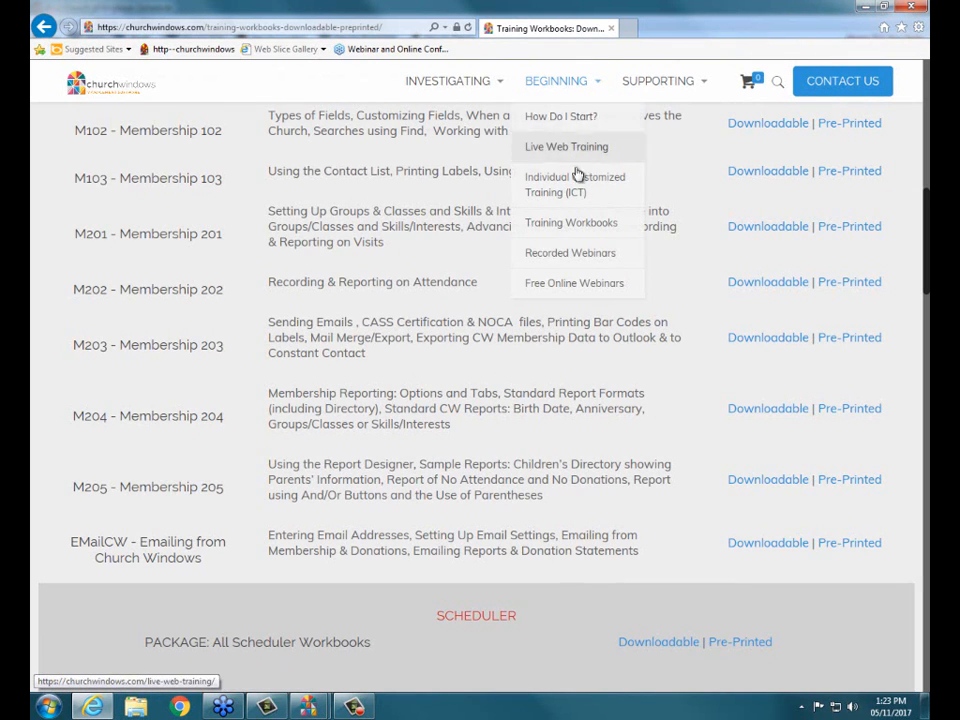
scroll(710, 160, "up", 10)
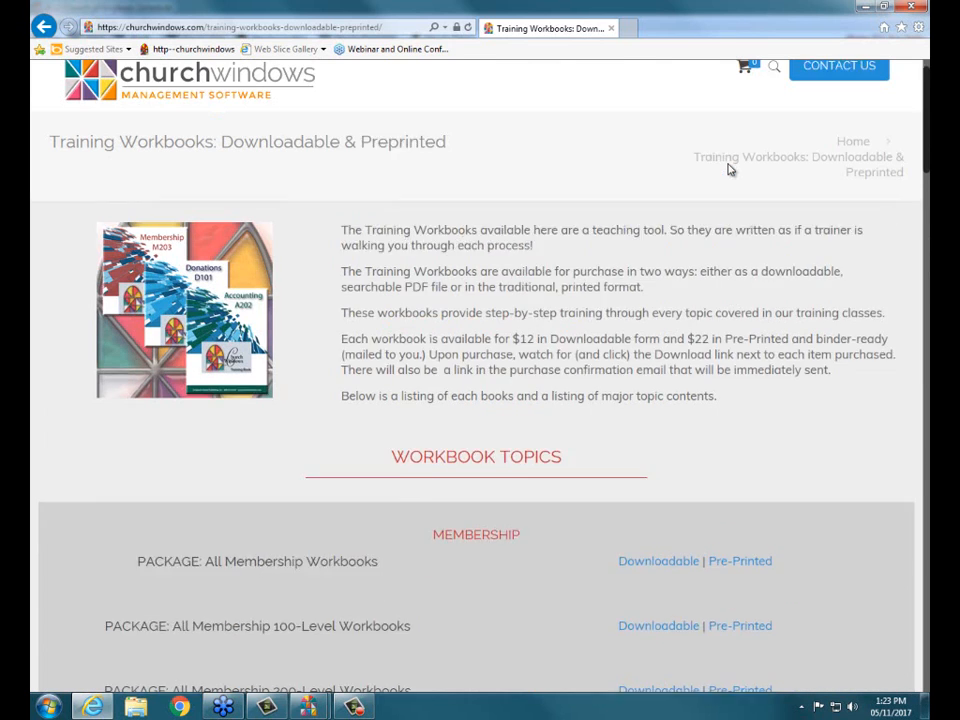
mouse_move(588, 120)
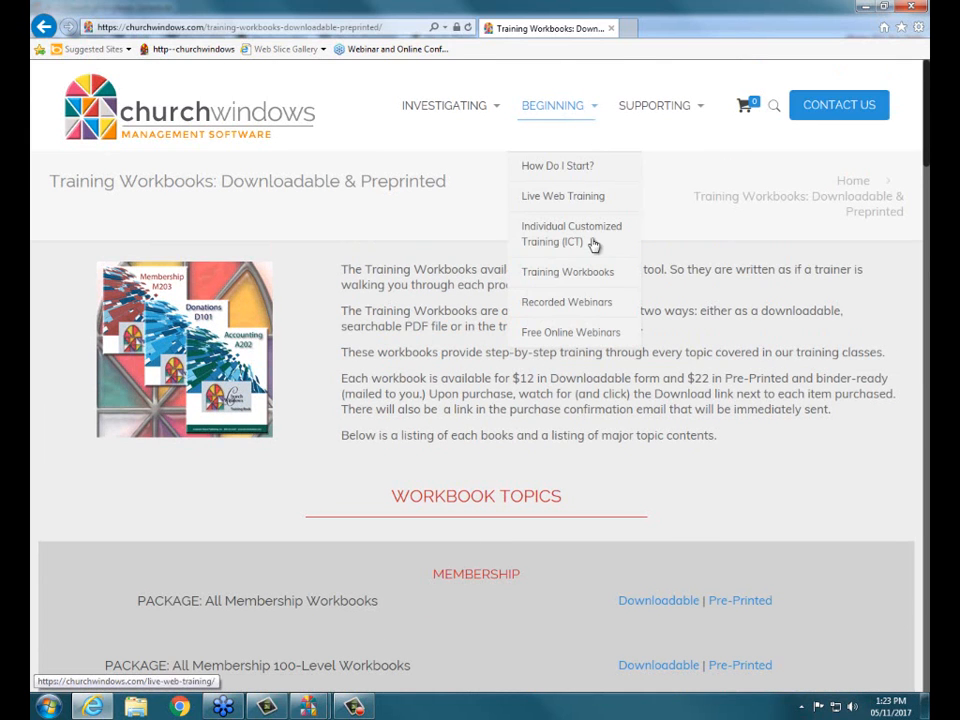
left_click(579, 336)
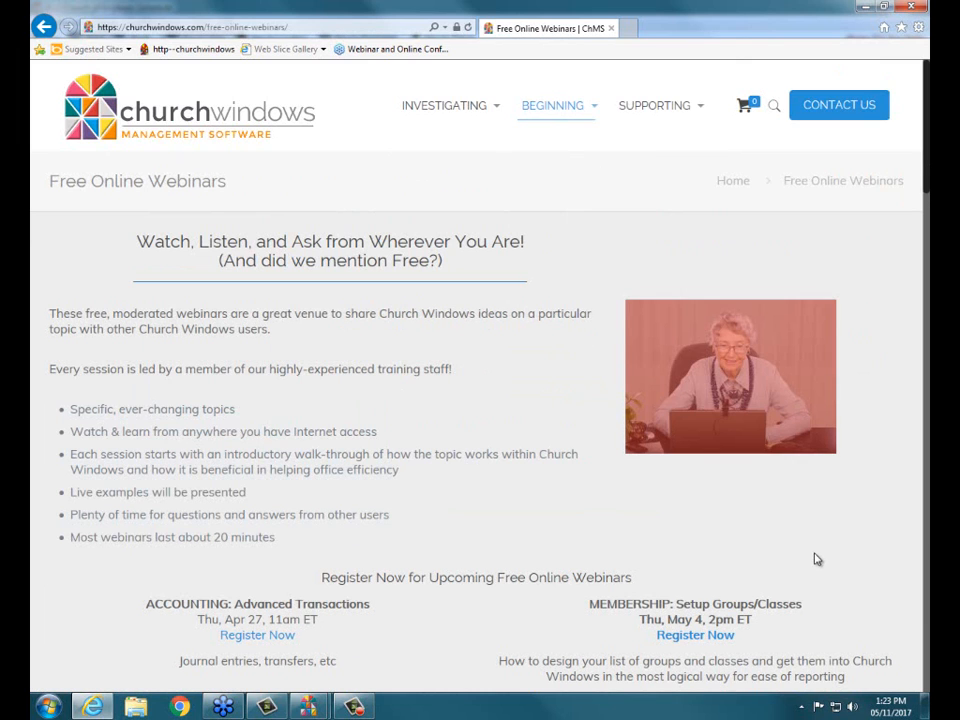
- Examine the upcoming free online webinars, including the Church Windows Version 20 Preview sessions and the recorded webinar resources
scroll(579, 452, "down", 7)
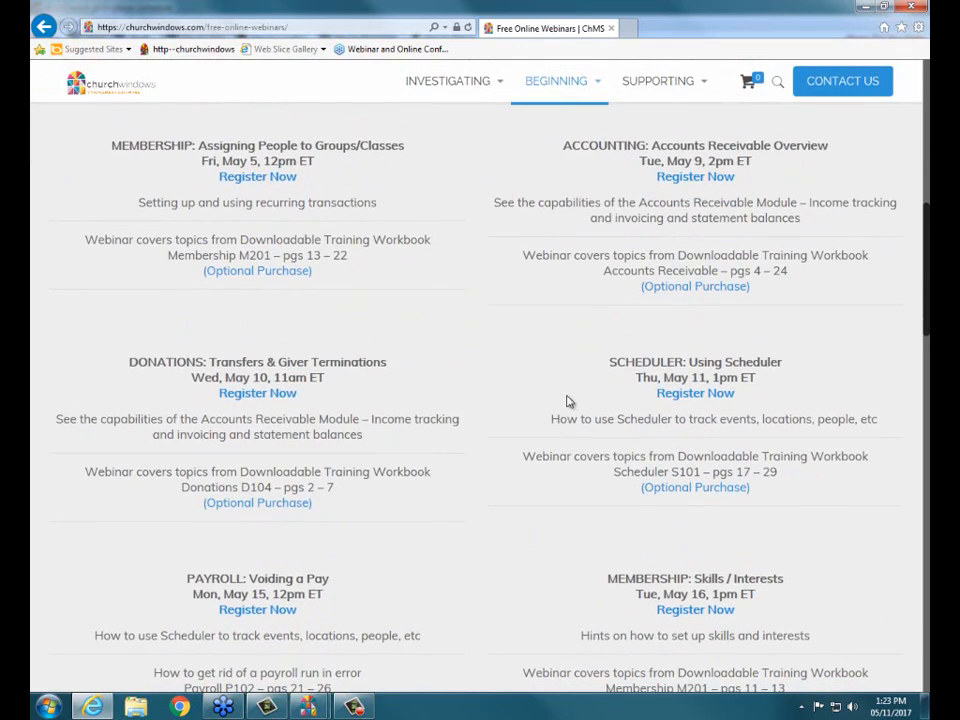
scroll(514, 344, "down", 1)
scroll(513, 346, "down", 1)
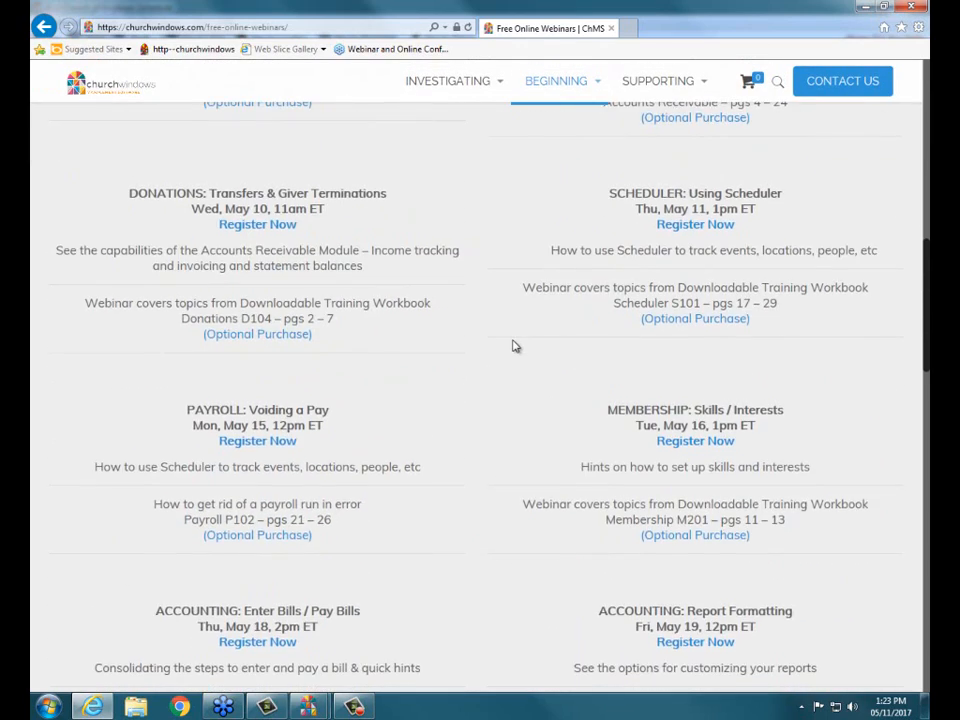
scroll(513, 346, "down", 1)
scroll(513, 346, "down", 1)
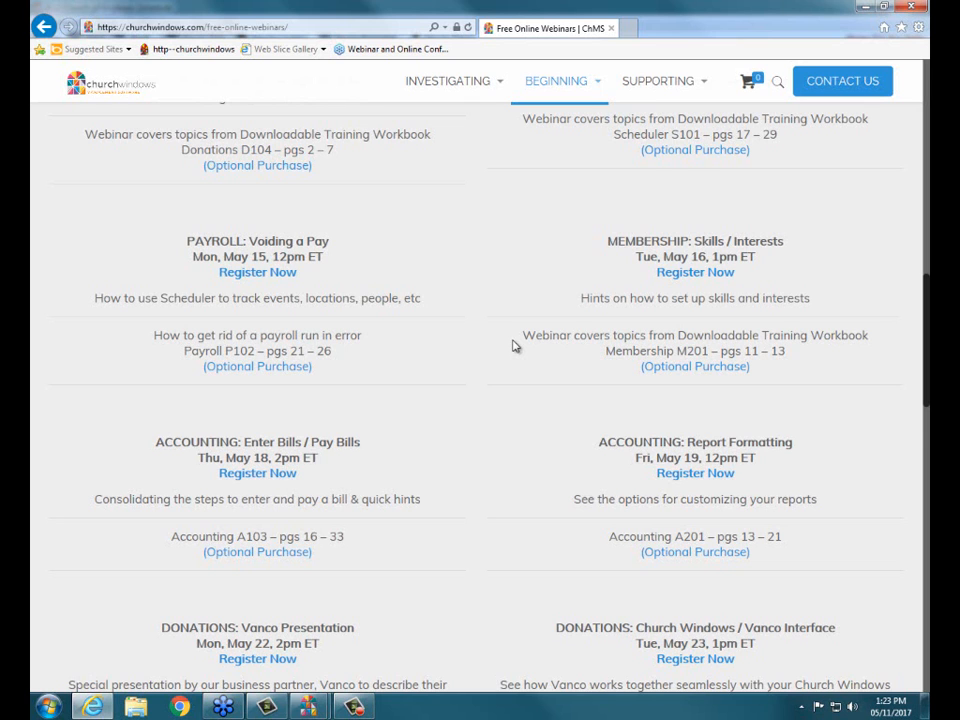
scroll(514, 346, "down", 2)
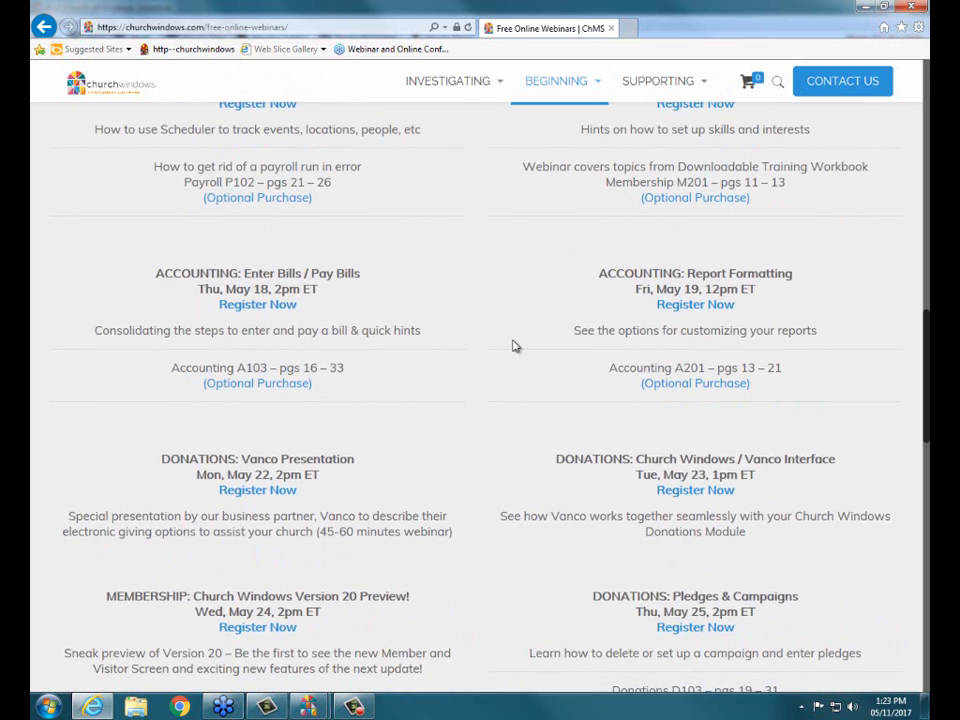
scroll(513, 346, "down", 3)
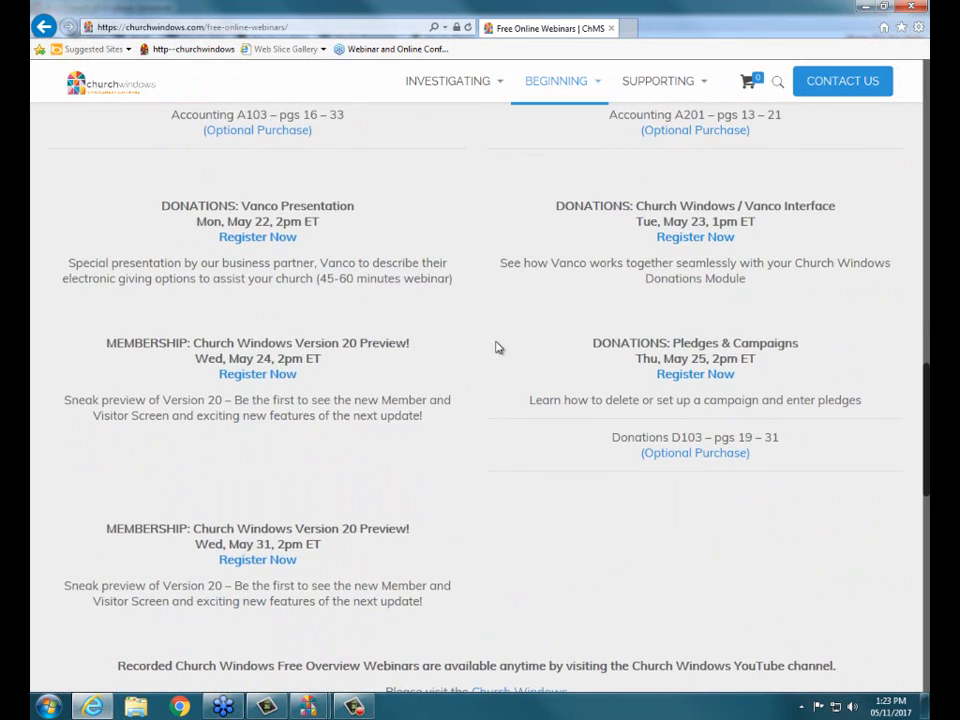
scroll(498, 189, "down", 1)
scroll(522, 328, "up", 1)
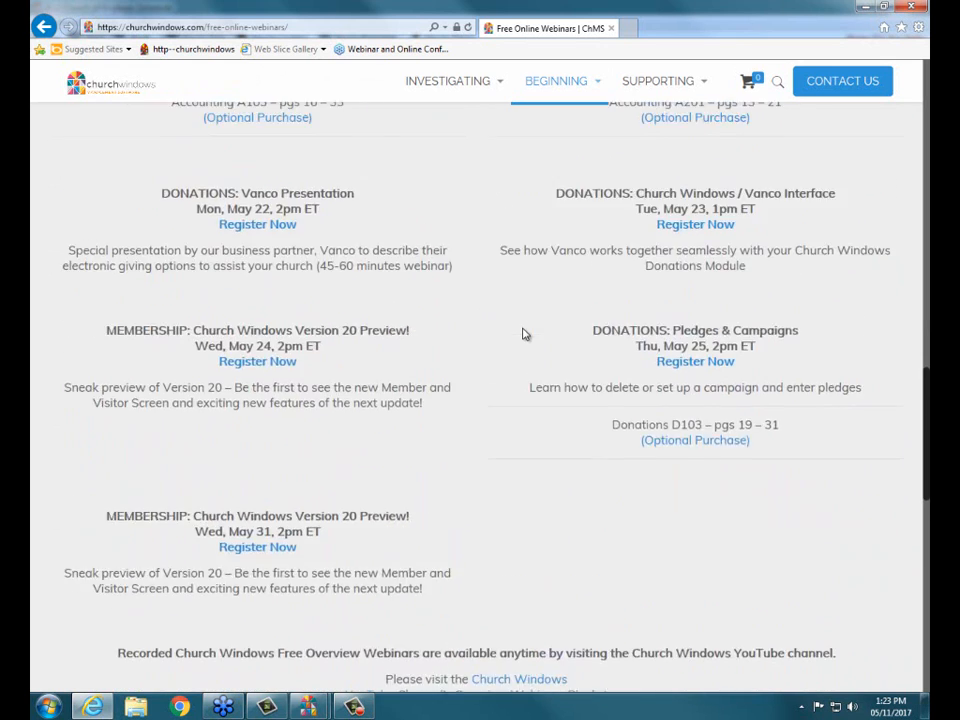
scroll(522, 334, "up", 1)
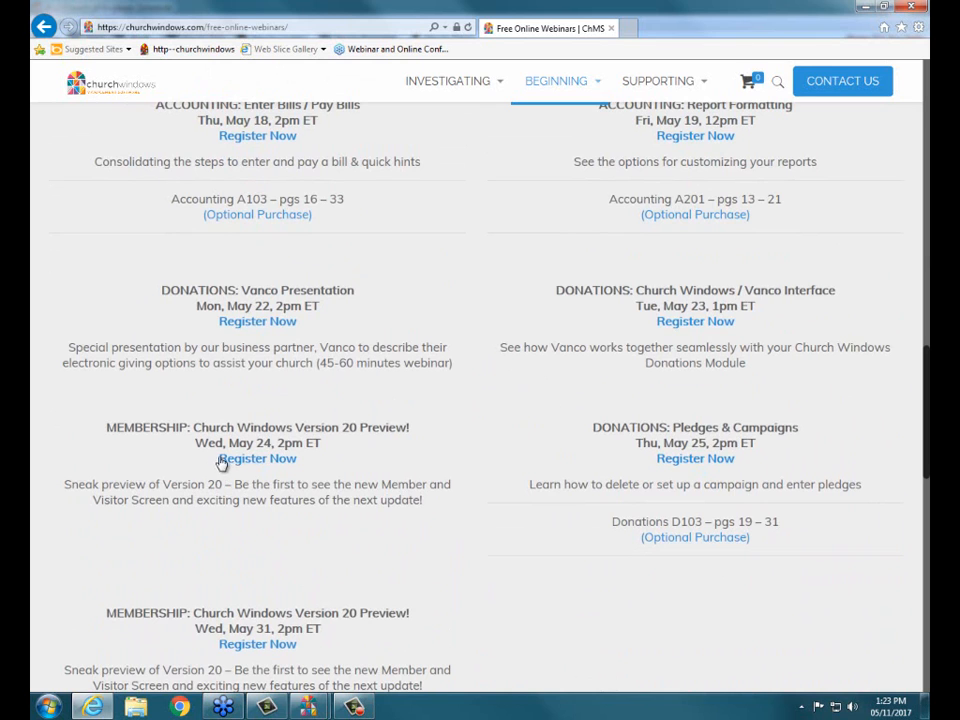
scroll(311, 451, "down", 2)
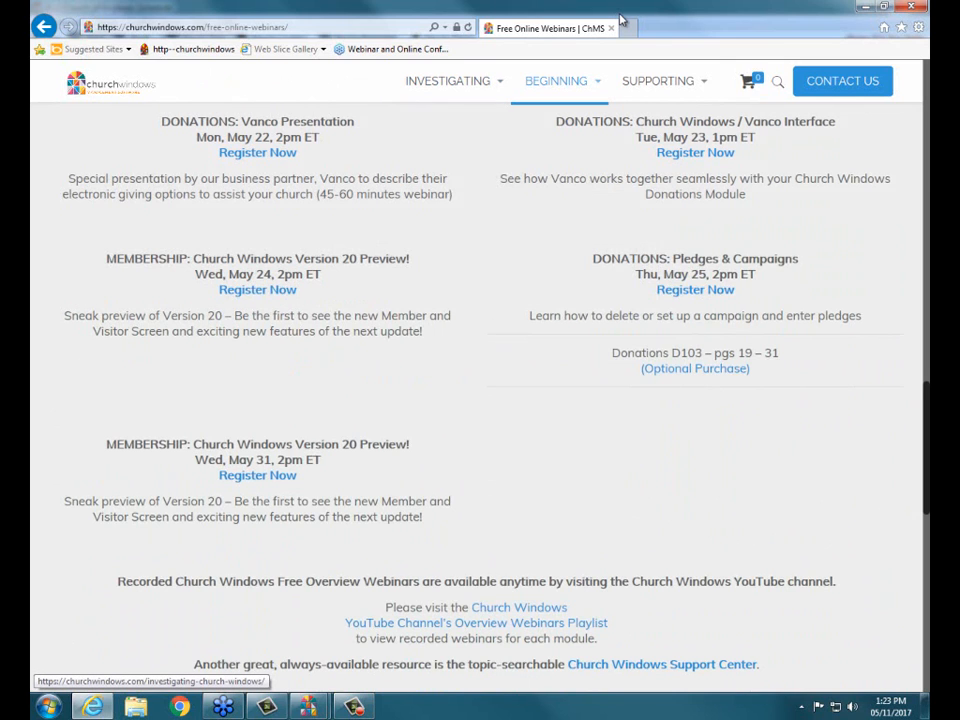
- Close the browser window and end the GoToWebinar session for all attendees
left_click(905, 14)
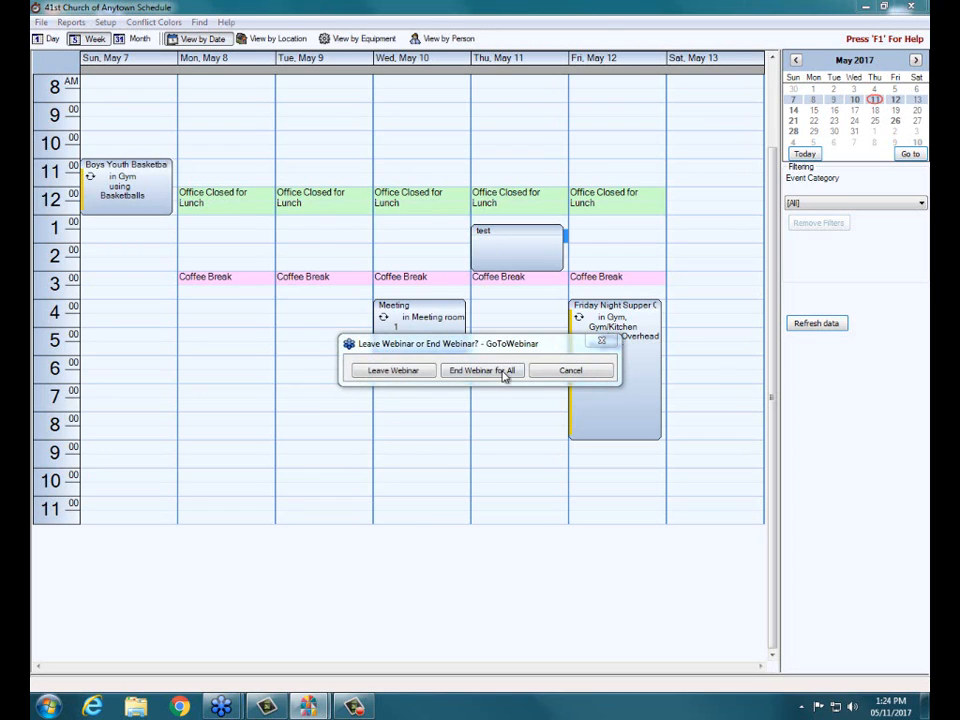
left_click(505, 372)
left_click(515, 378)
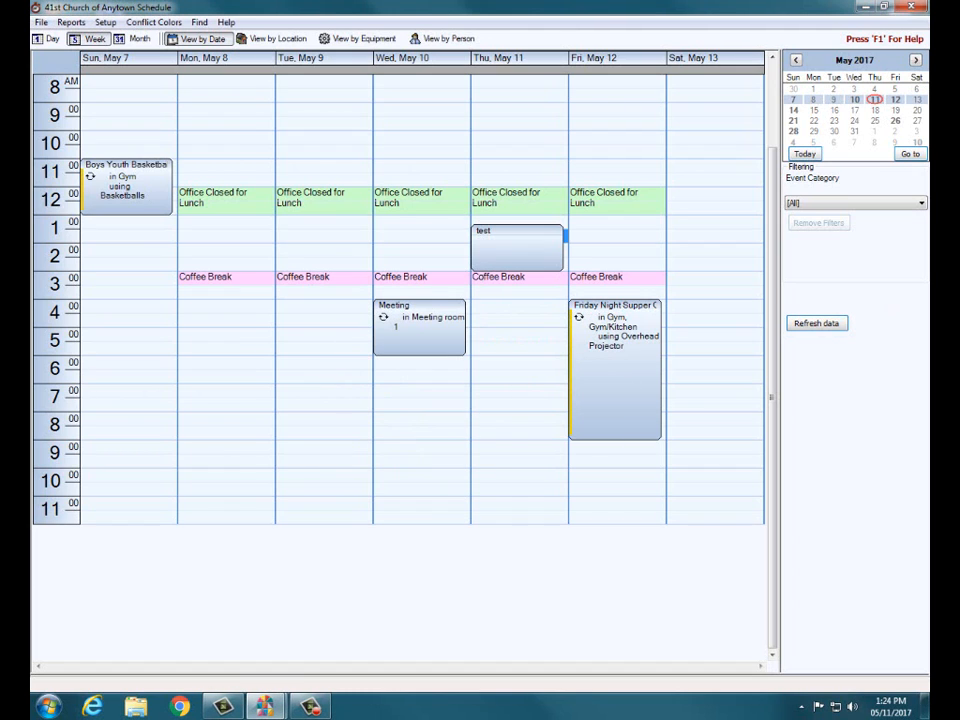